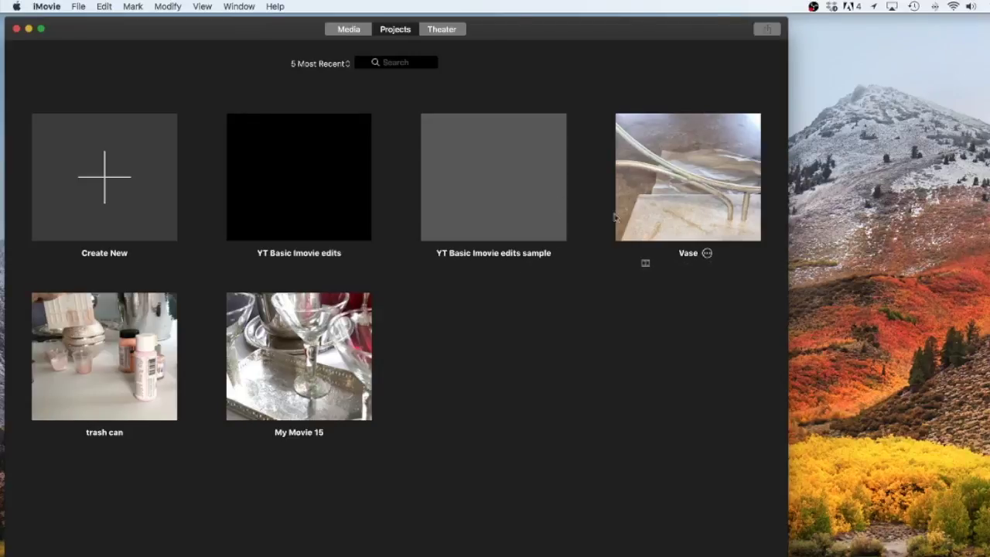
Expand the project browser to full screen and create a new movie project.
click(42, 31)
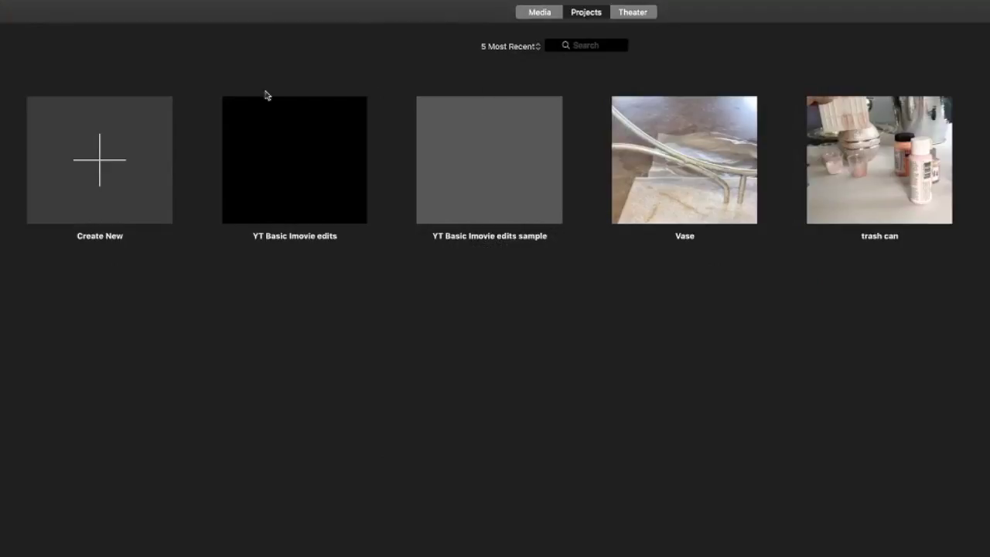
click(101, 165)
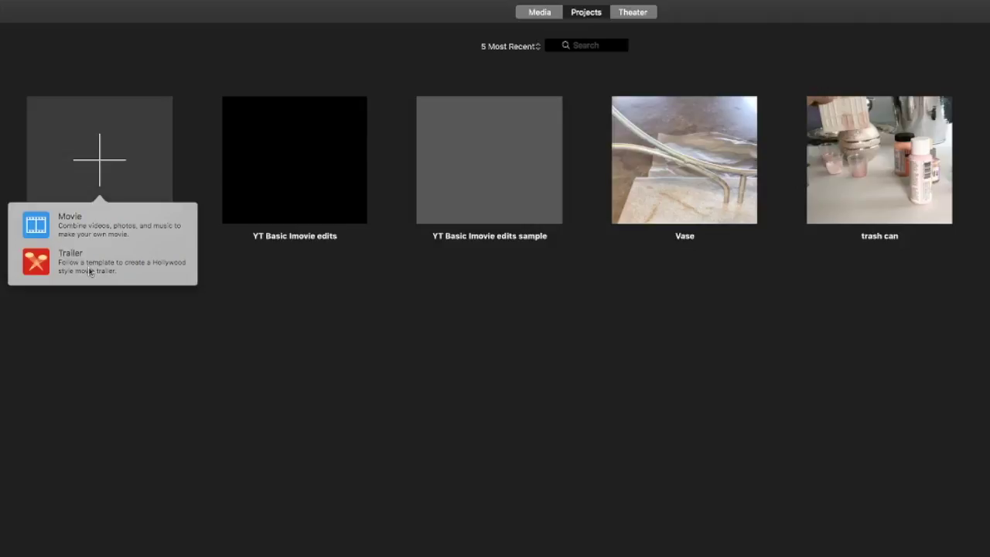
click(94, 220)
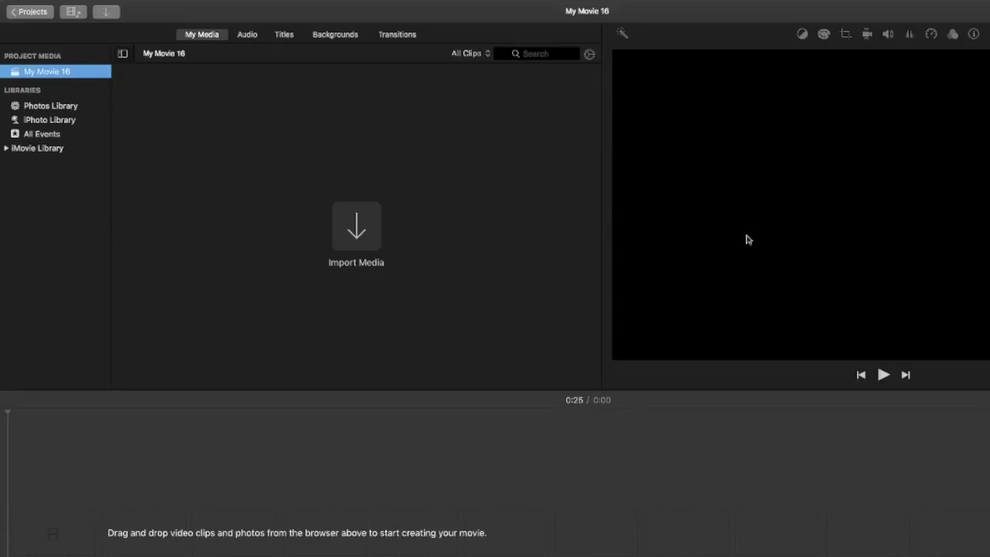
click(598, 499)
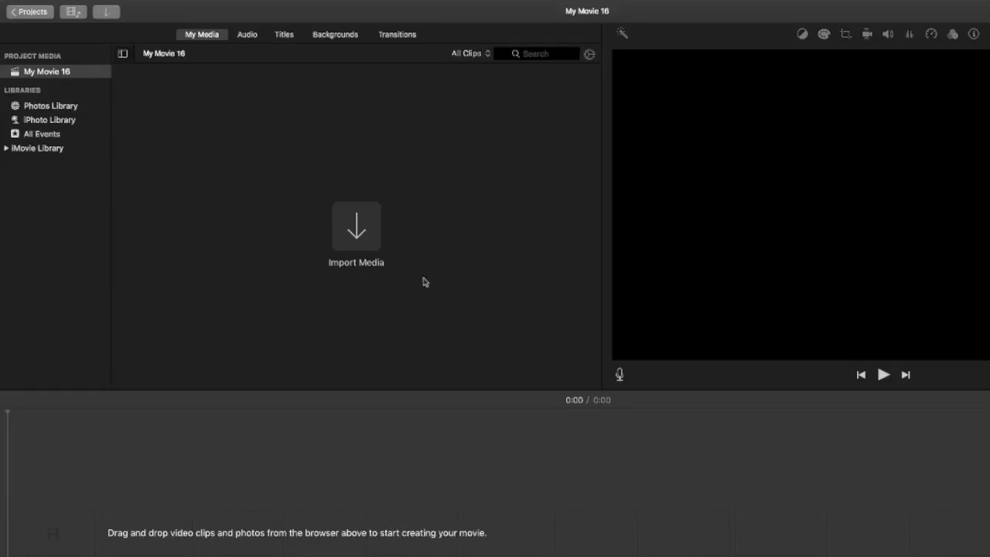
Import all files from the Finder folder "clips for editing" into the project's media and restore the full-screen view.
click(353, 236)
mouse_move(14, 2)
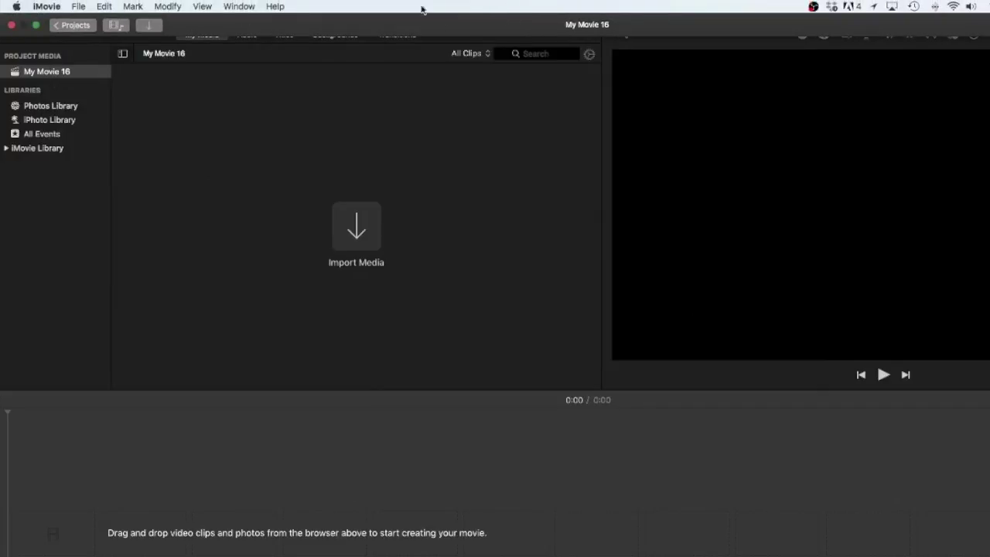
click(36, 26)
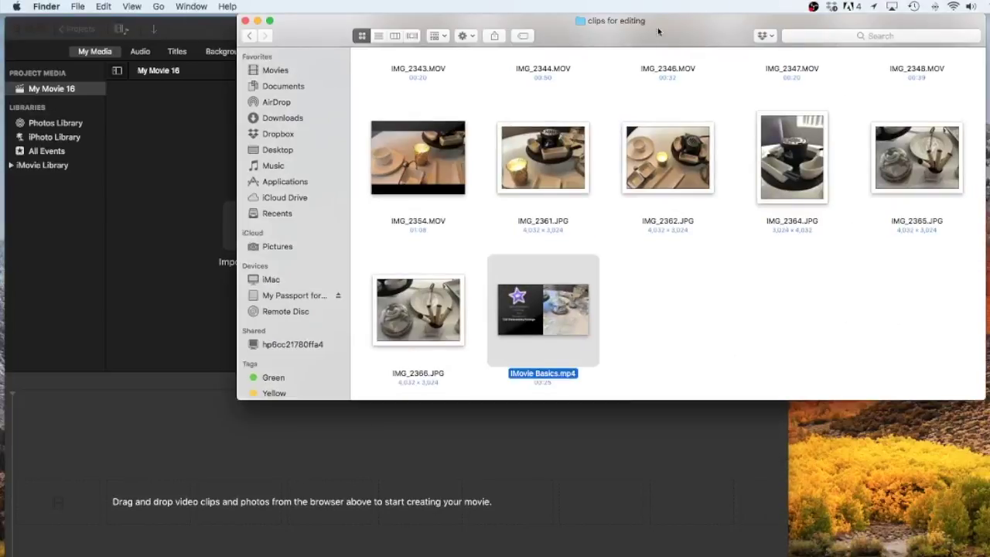
drag(607, 33, 953, 115)
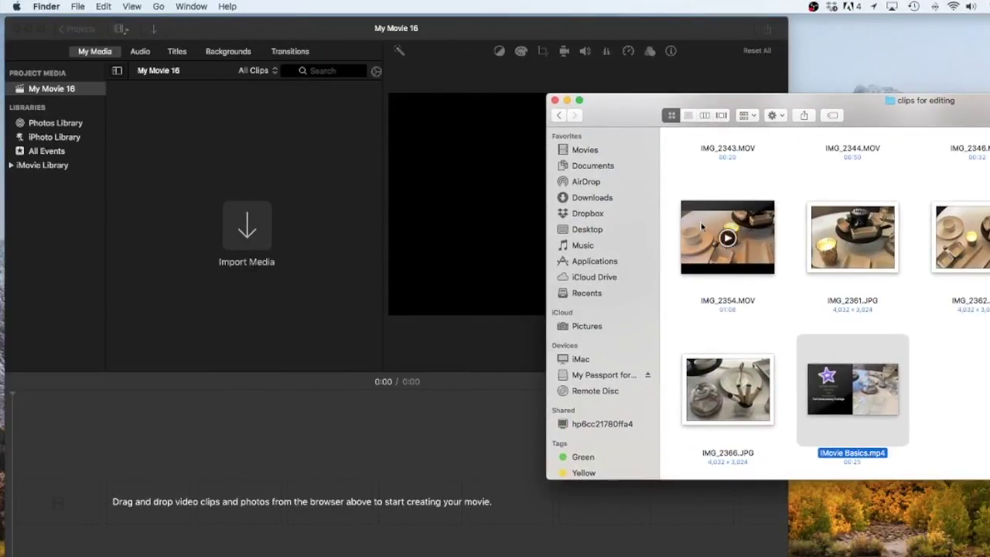
key(super+a)
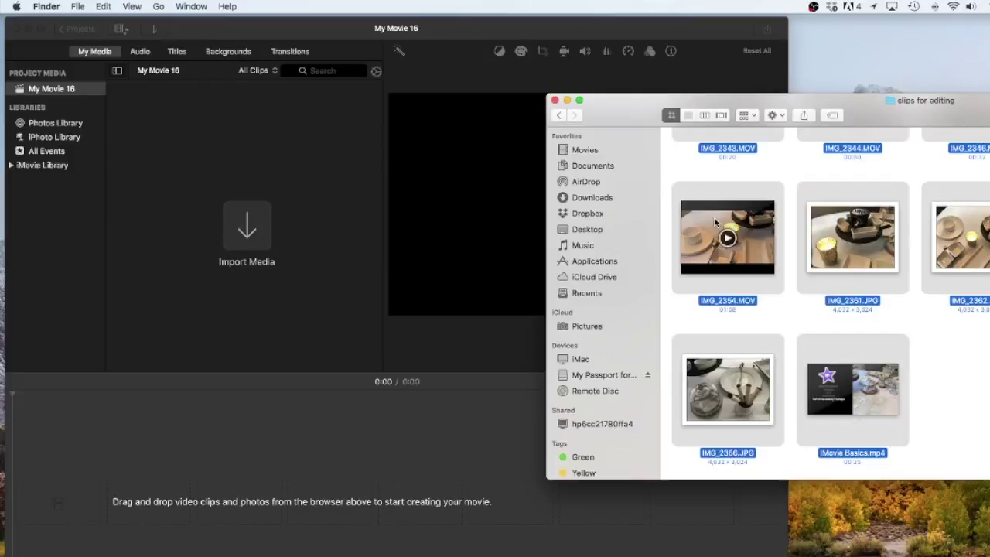
drag(624, 197, 190, 165)
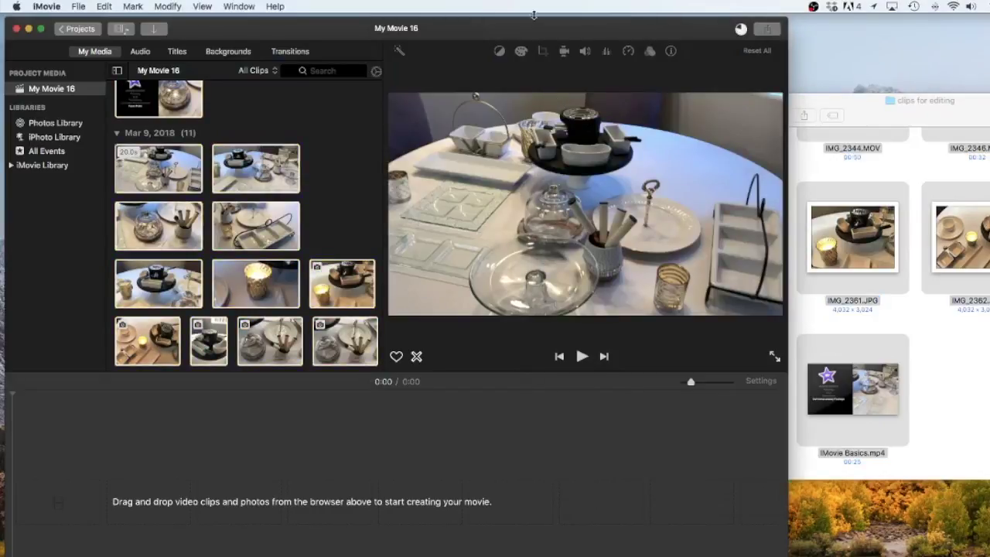
click(42, 30)
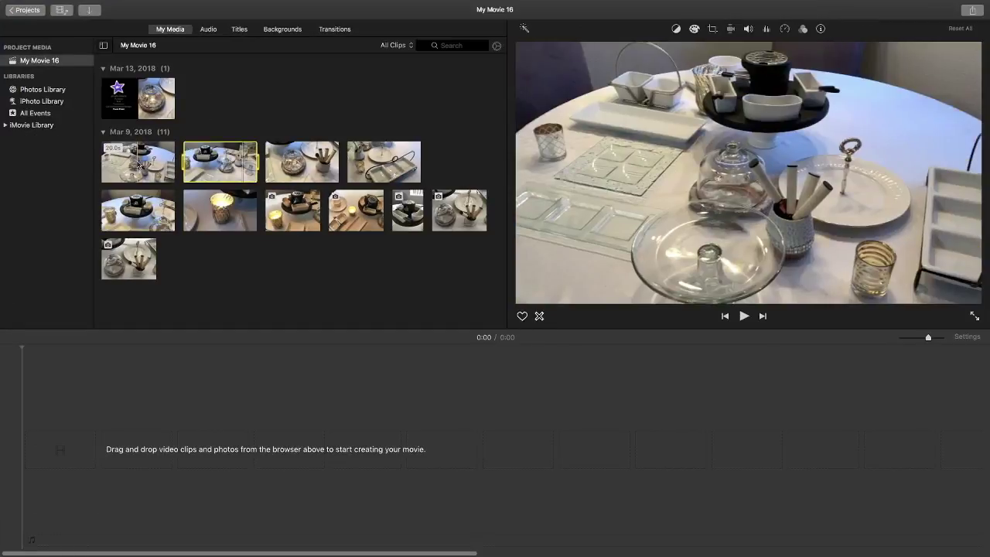
Add the first Mar 9, 2018 clip to the timeline and preview its opening seconds.
click(138, 166)
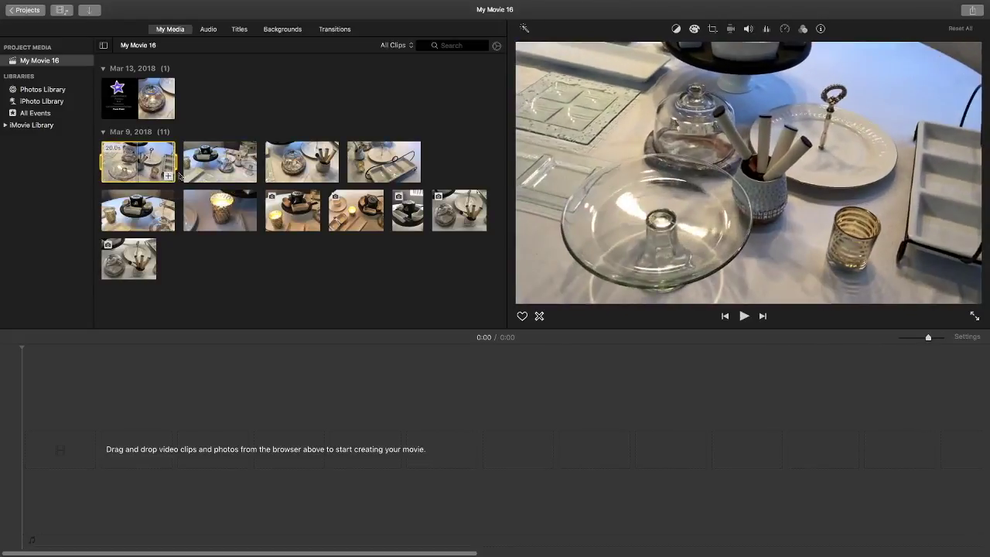
drag(143, 162, 122, 469)
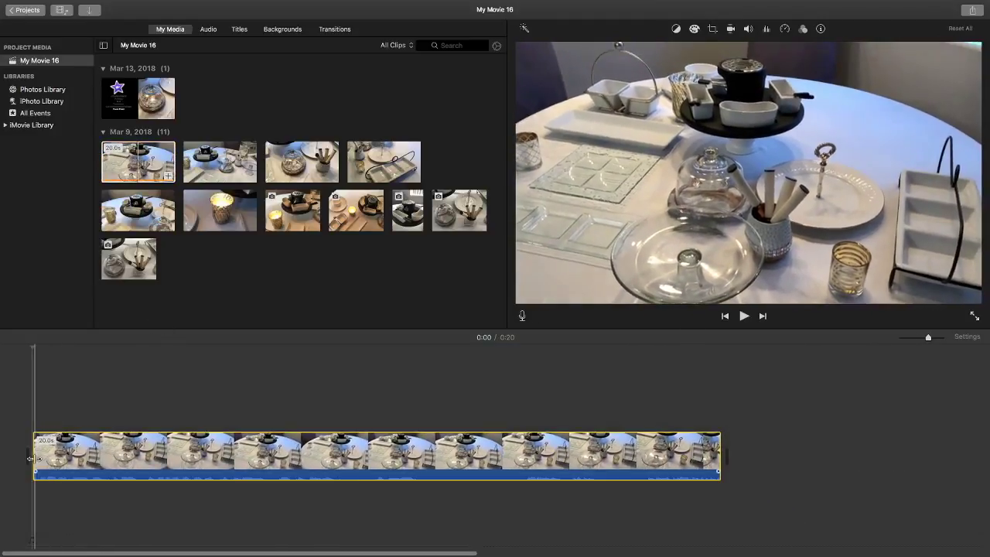
drag(56, 470, 56, 483)
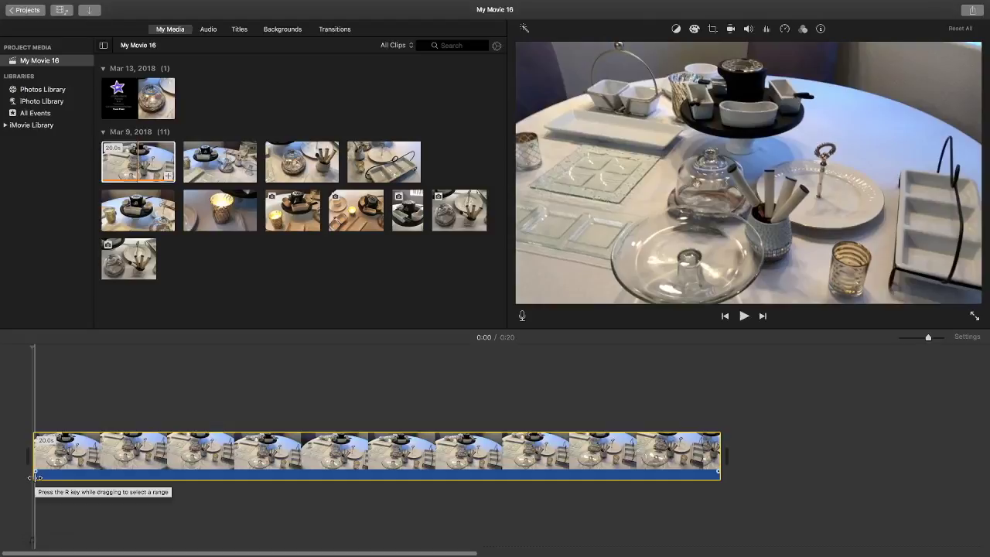
key(space)
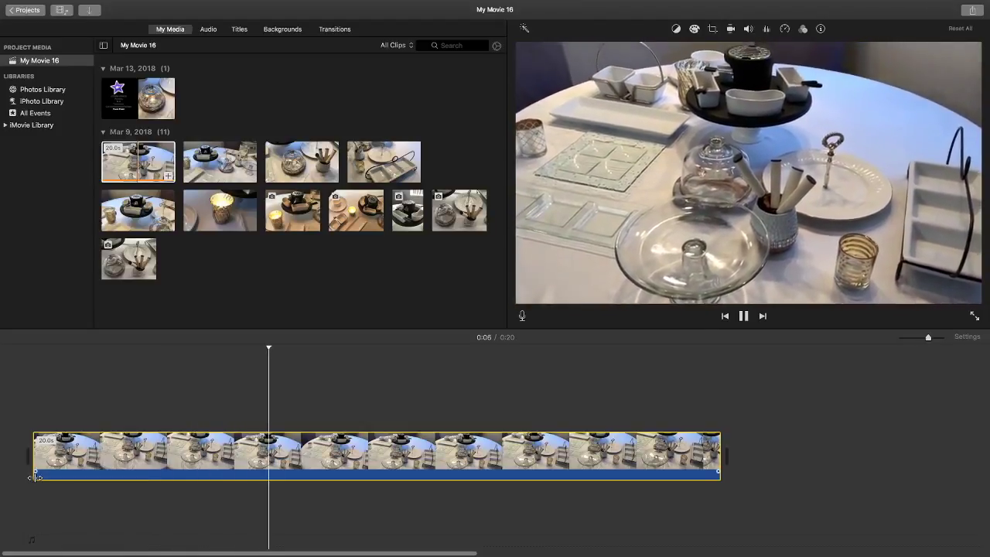
key(space)
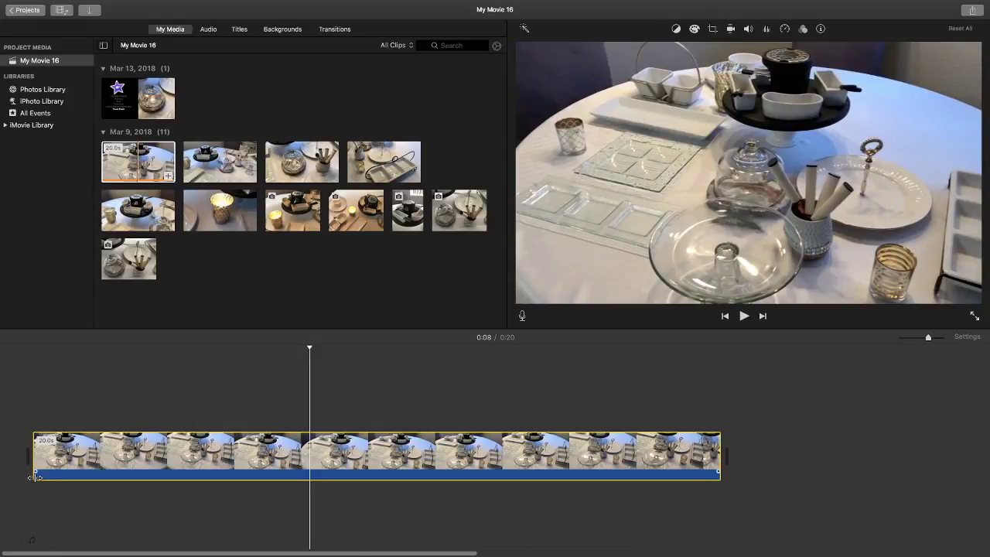
Play the timeline clip to find the cut point and split it at about 0:08.
drag(34, 451, 40, 470)
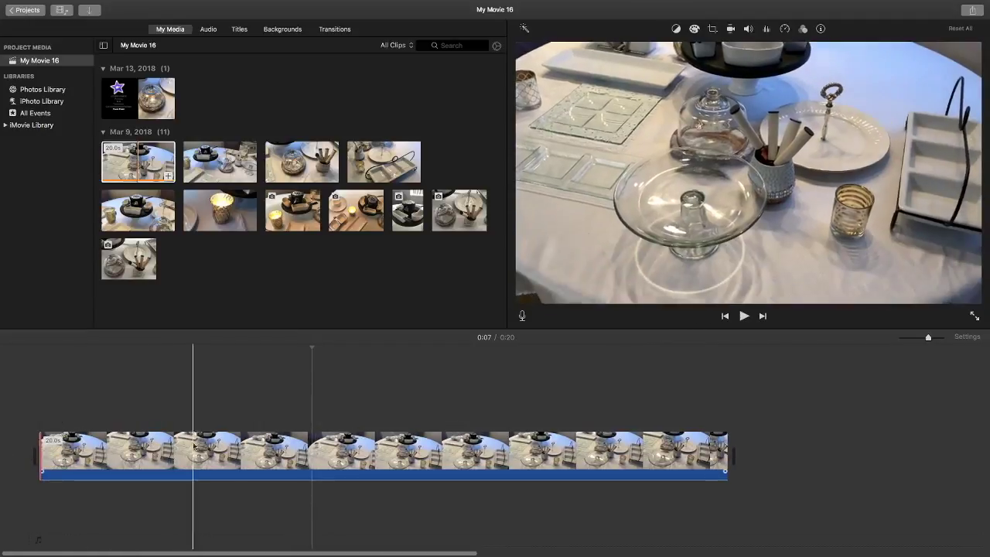
click(191, 448)
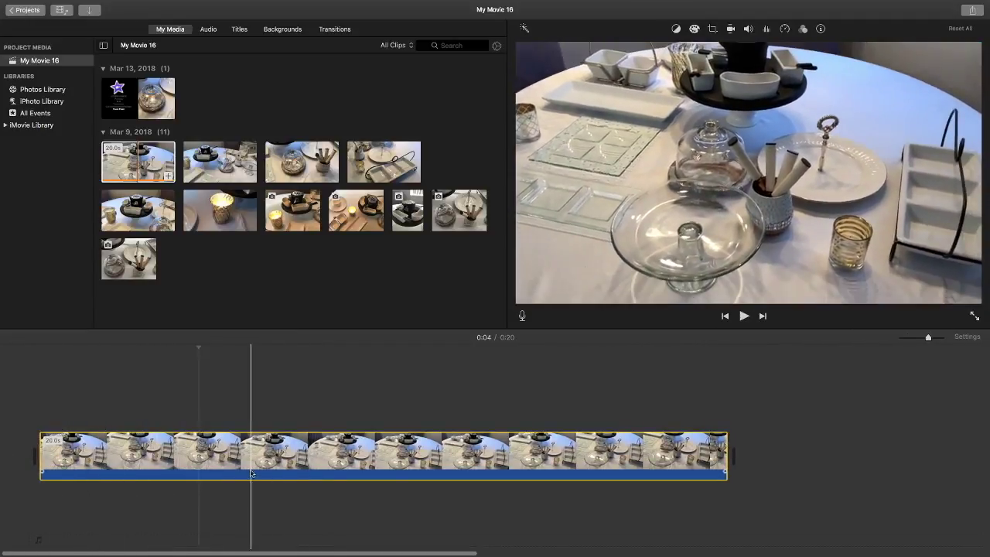
key(space)
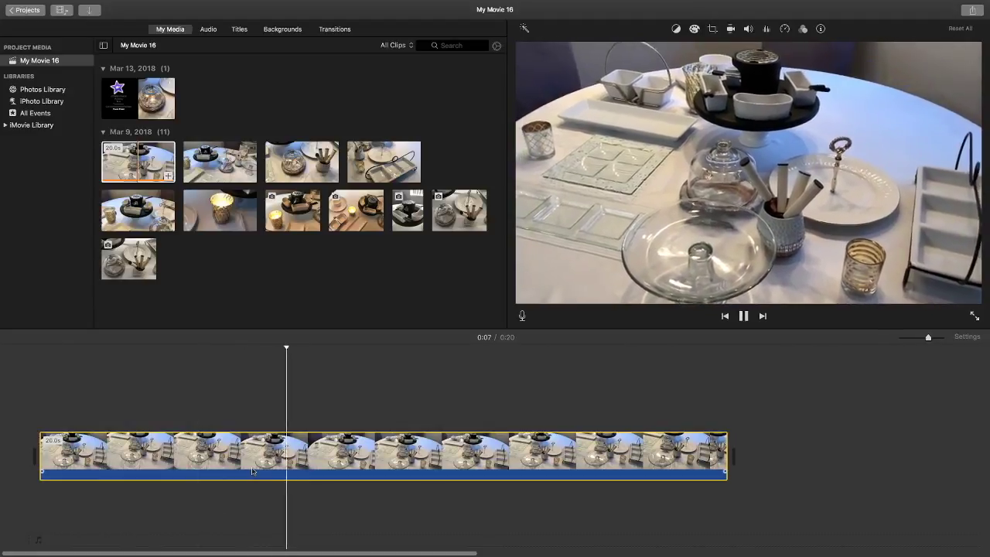
key(space)
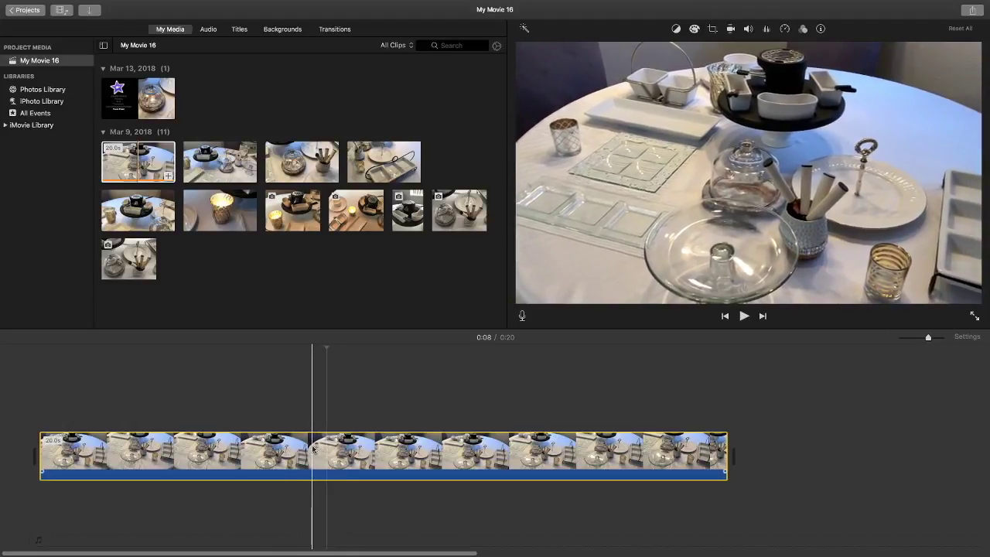
right_click(325, 450)
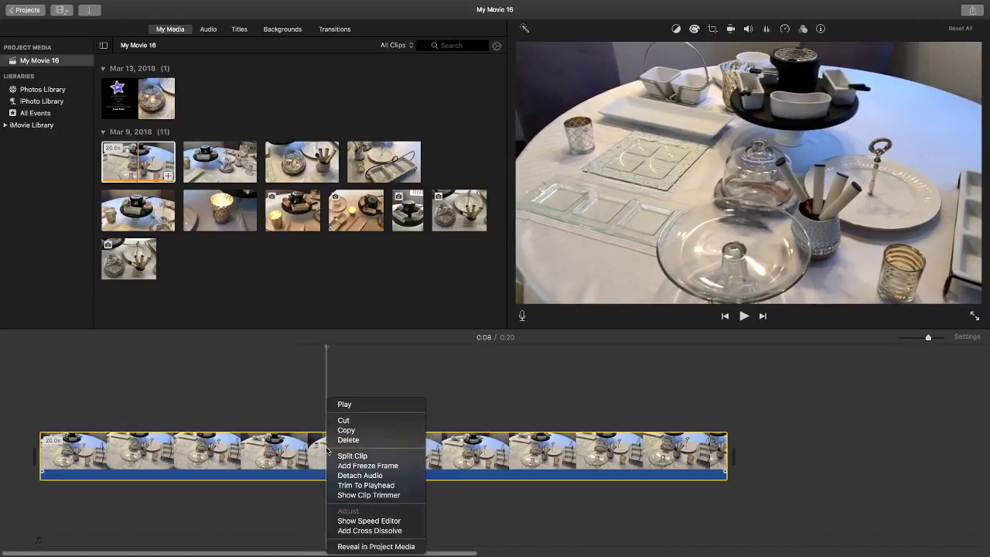
click(343, 456)
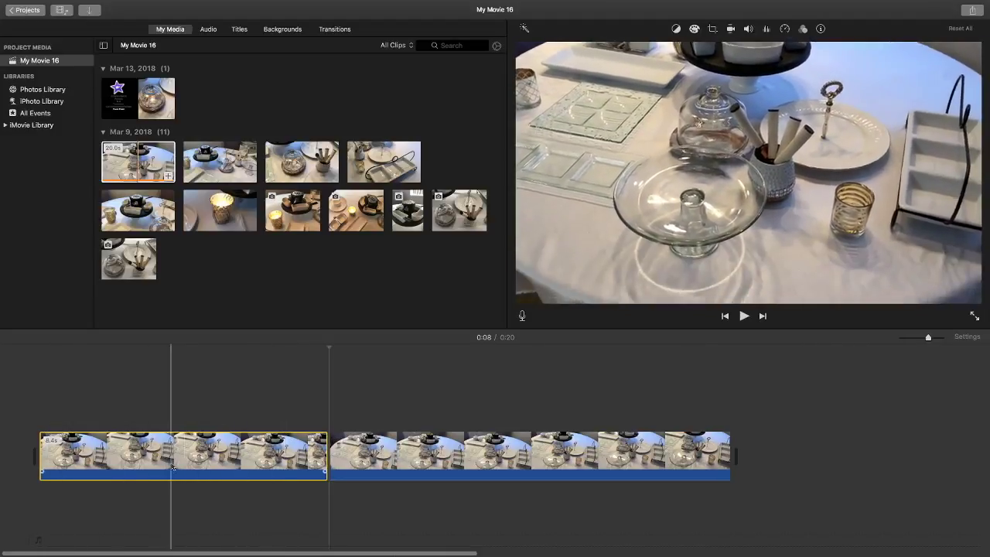
Delete the first part of the split clip and play back the remaining part.
click(219, 456)
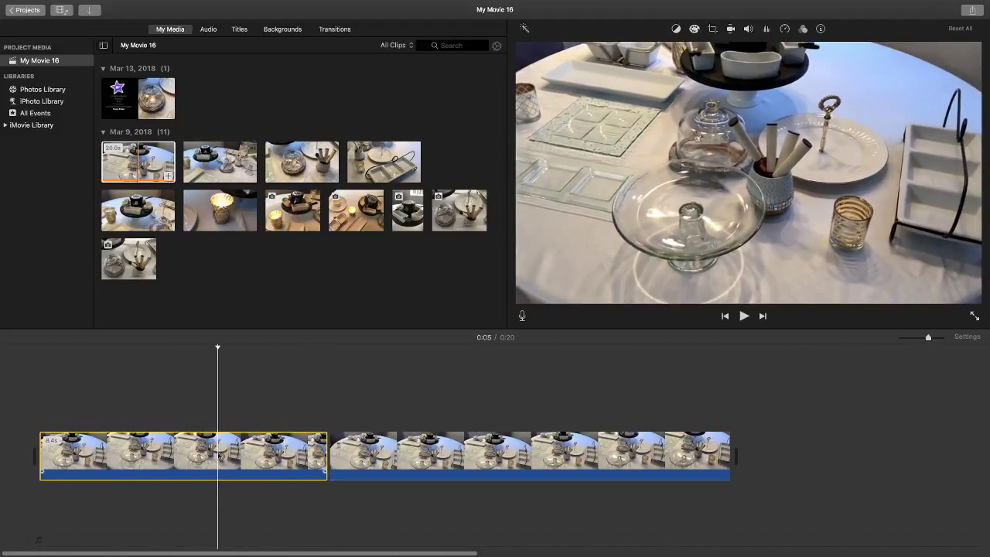
key(Delete)
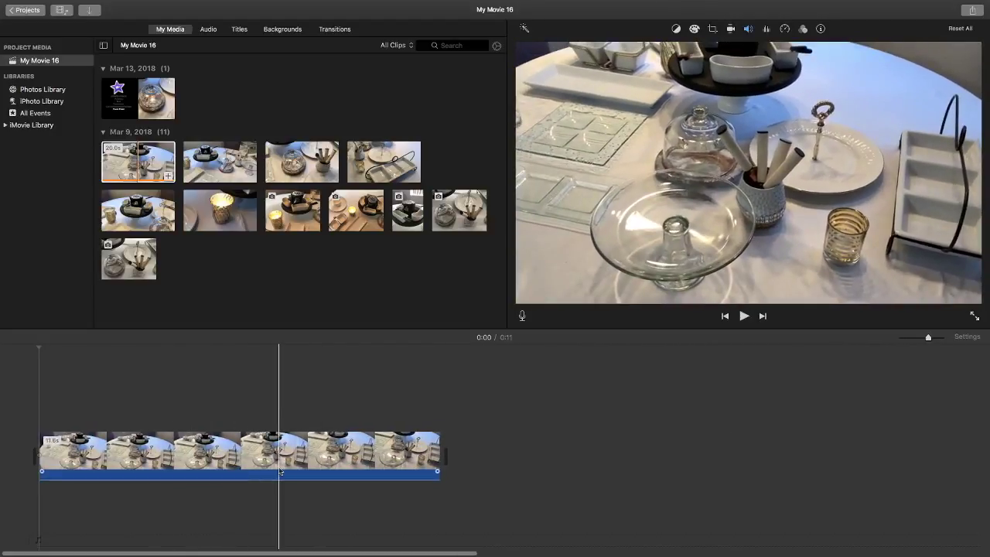
click(237, 452)
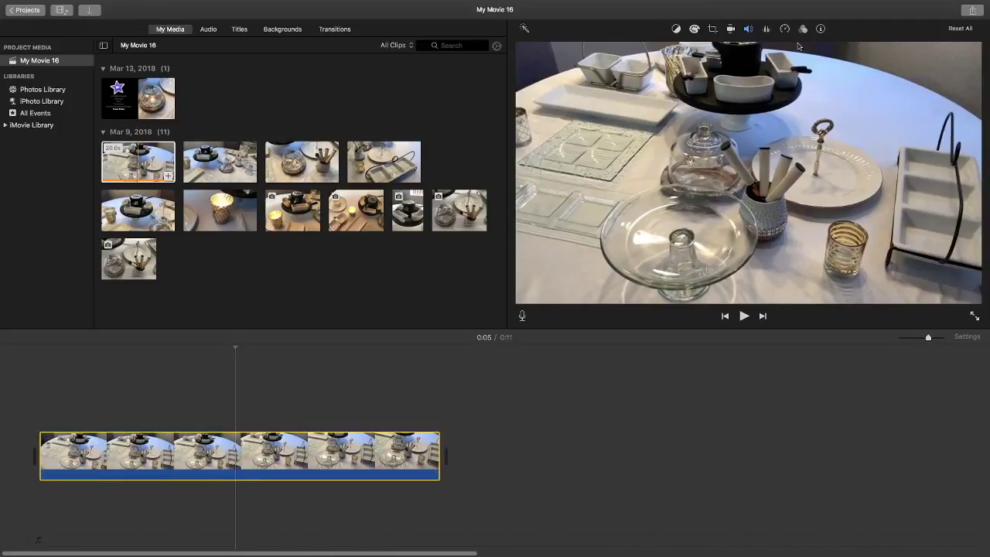
click(31, 445)
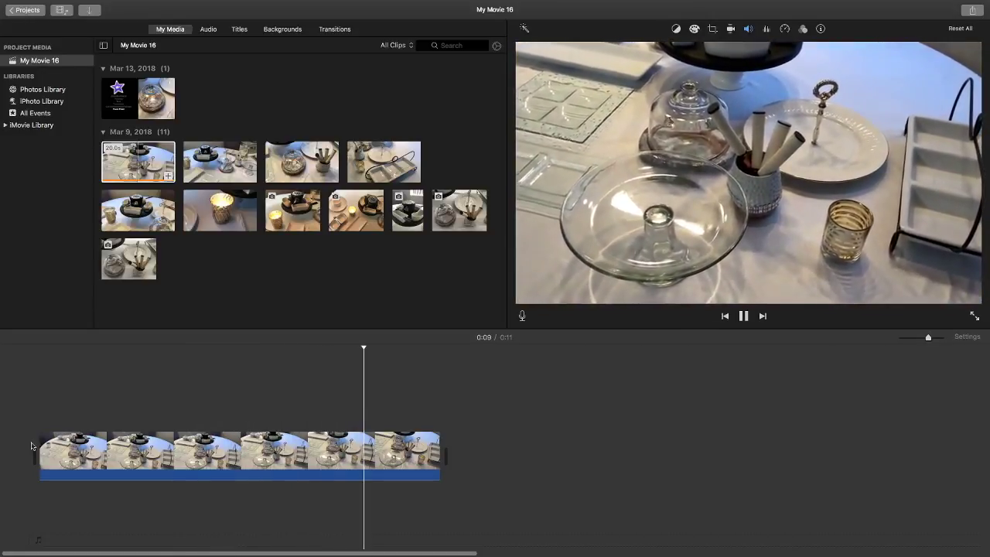
key(space)
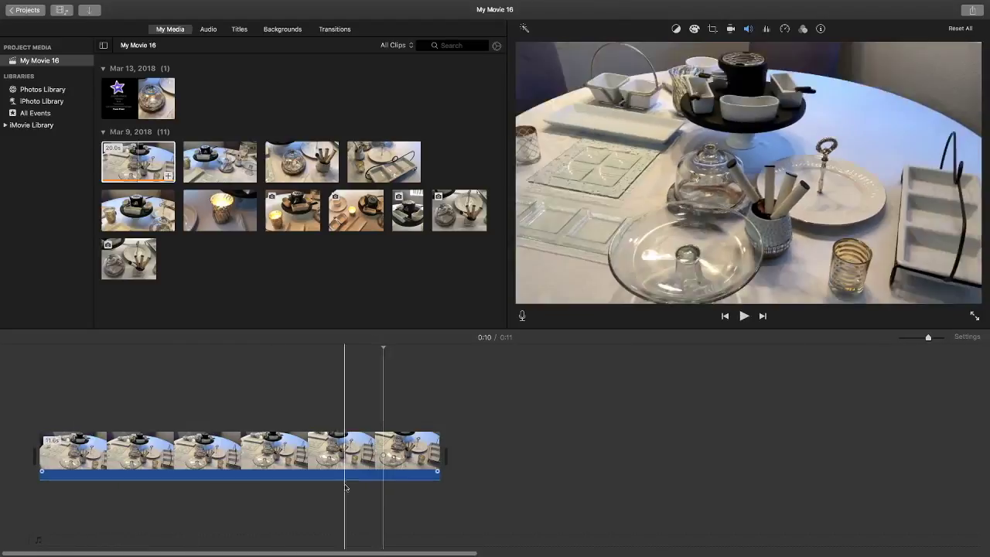
Trim the end of the timeline clip to shorten it to about 10 seconds.
click(427, 456)
drag(440, 458, 373, 456)
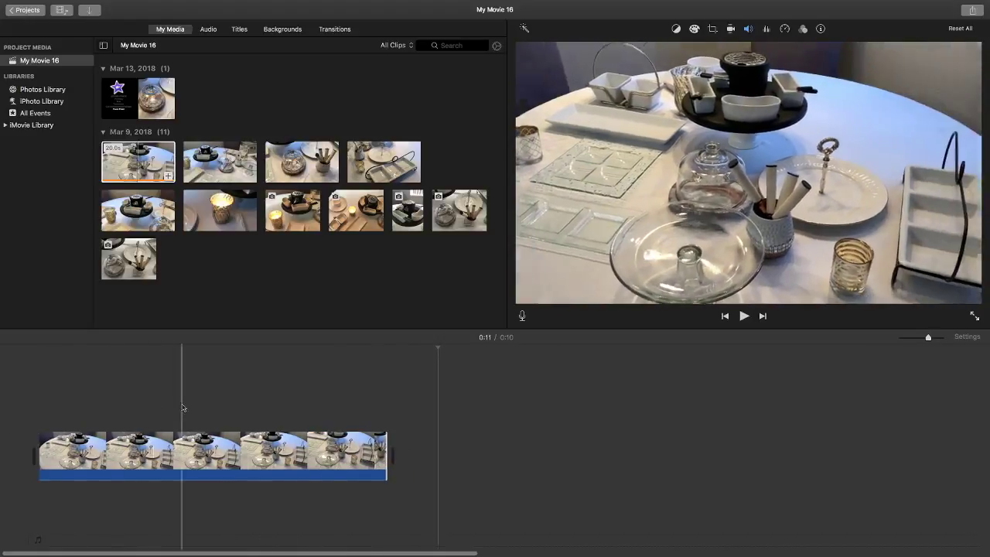
click(138, 436)
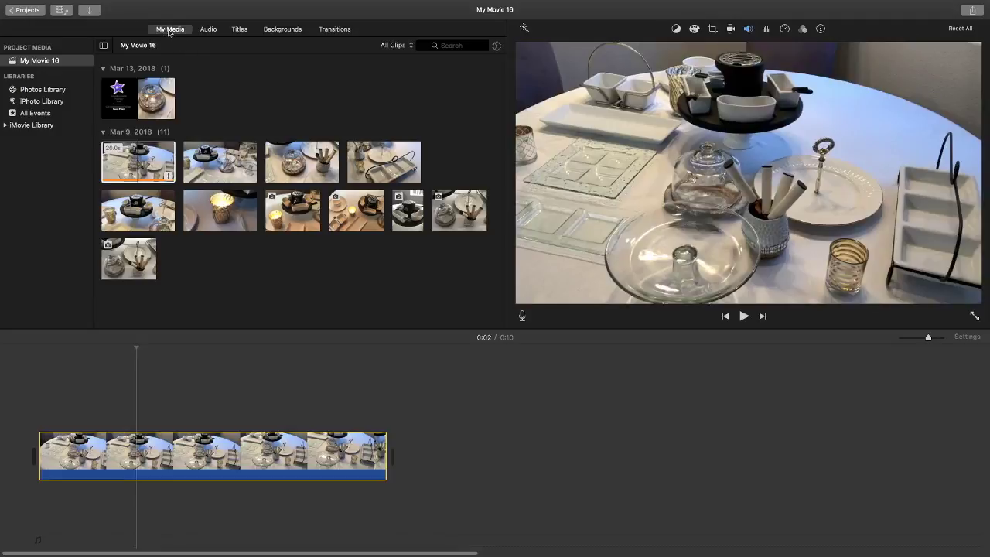
Look through the available audio, titles, backgrounds and transitions.
click(207, 30)
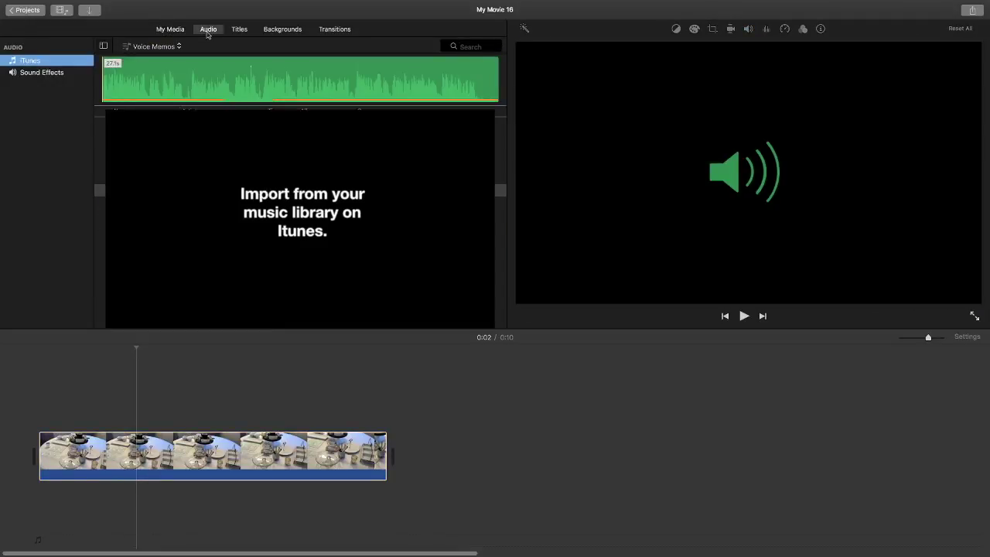
click(240, 30)
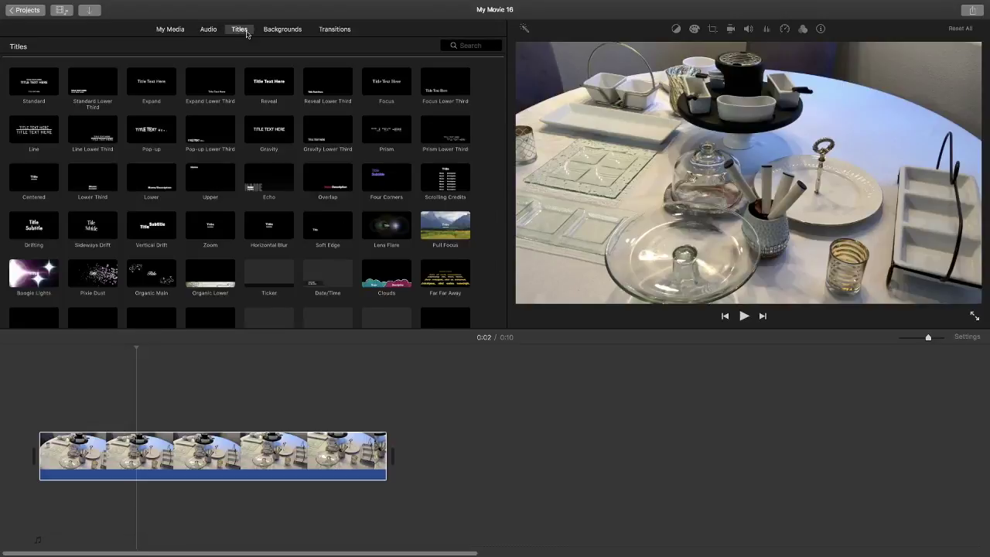
click(279, 29)
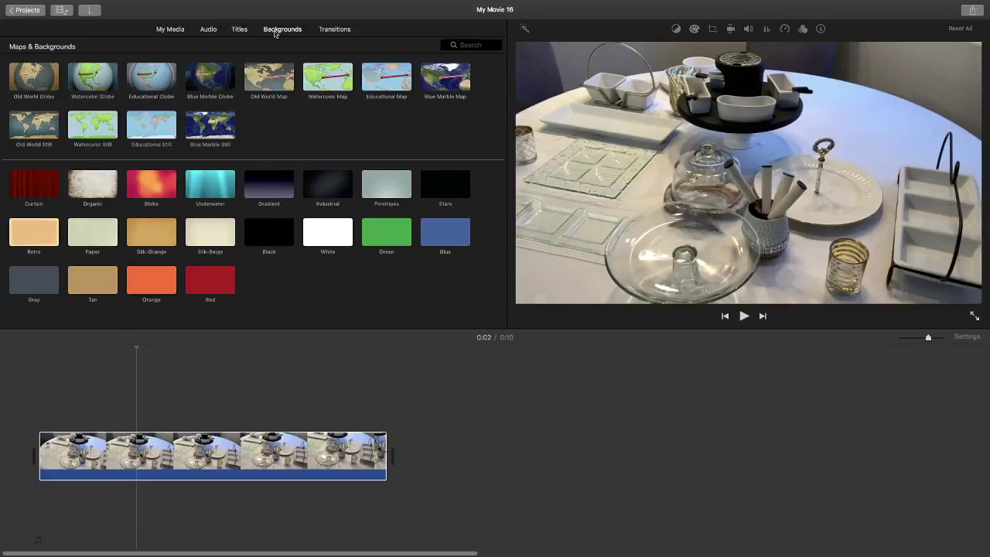
click(331, 31)
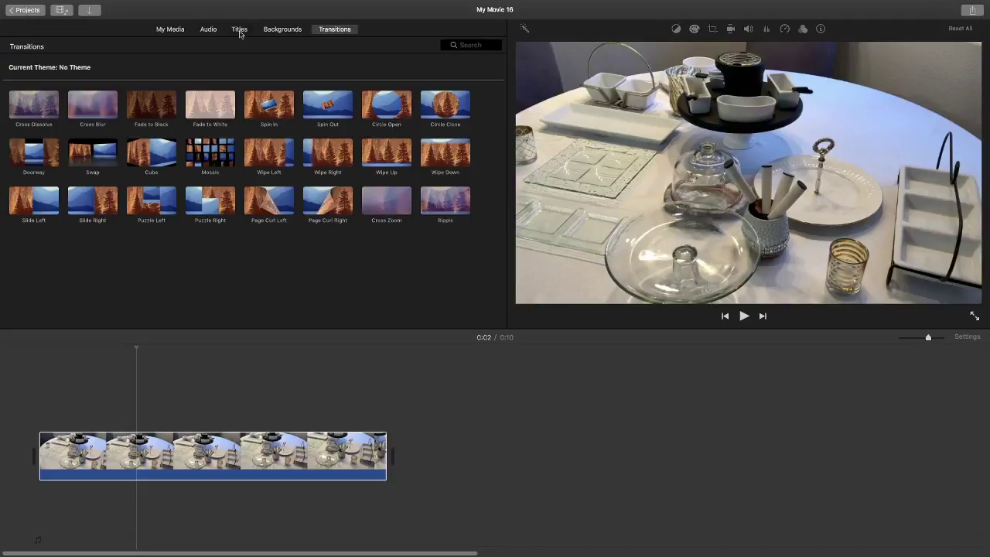
Add a Reveal title above the timeline clip, starting just after the clip's beginning.
click(240, 31)
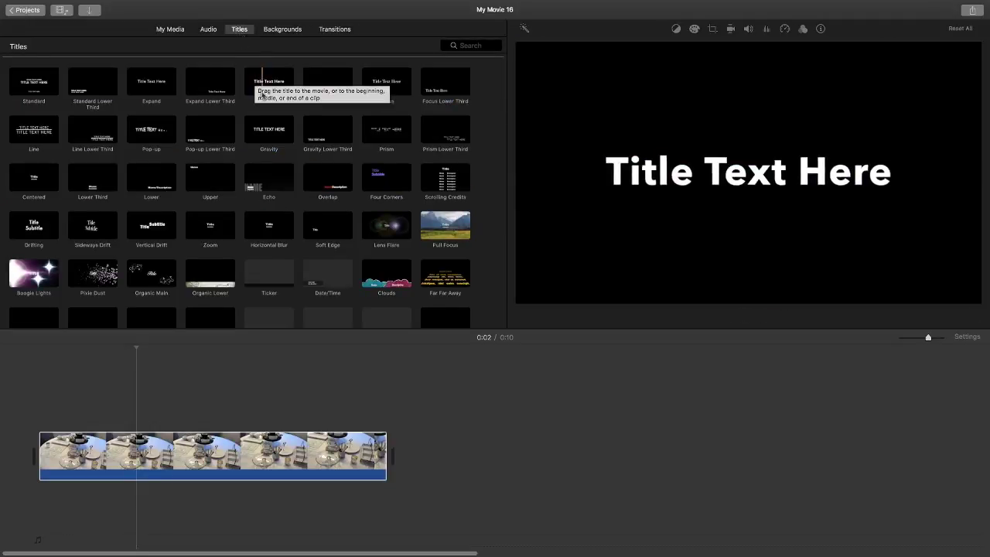
click(271, 86)
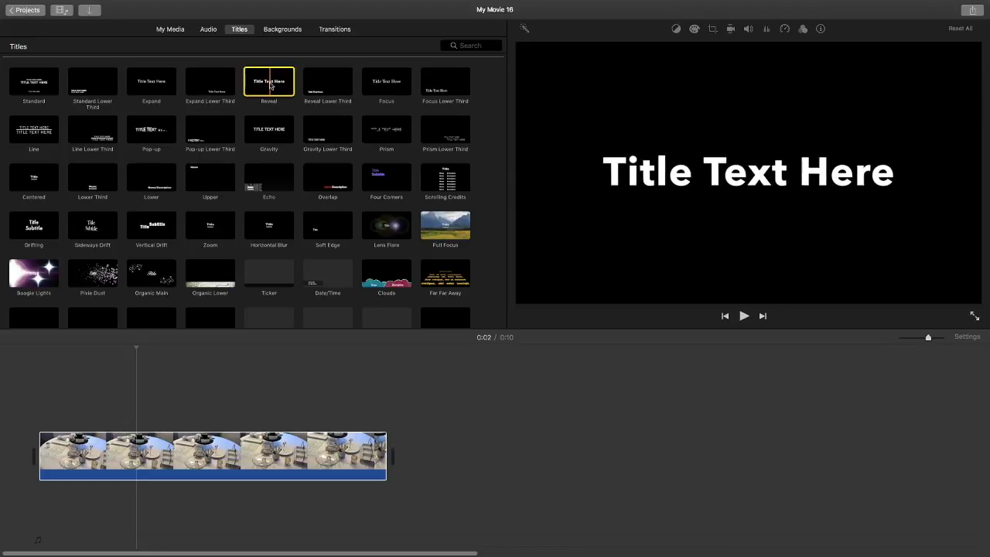
drag(271, 87, 58, 423)
Replace the title's placeholder text with "Buffet Tablescape".
click(754, 183)
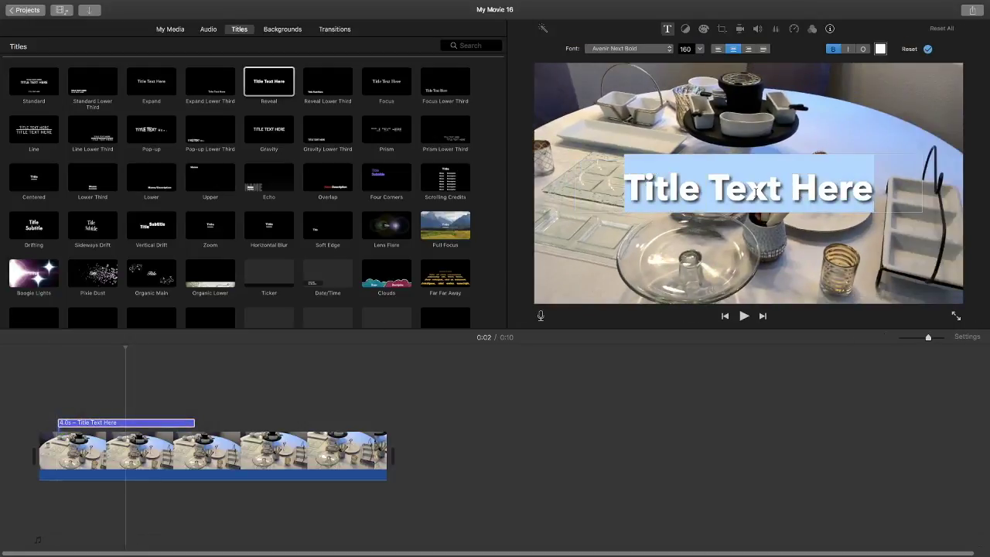
text(Buff)
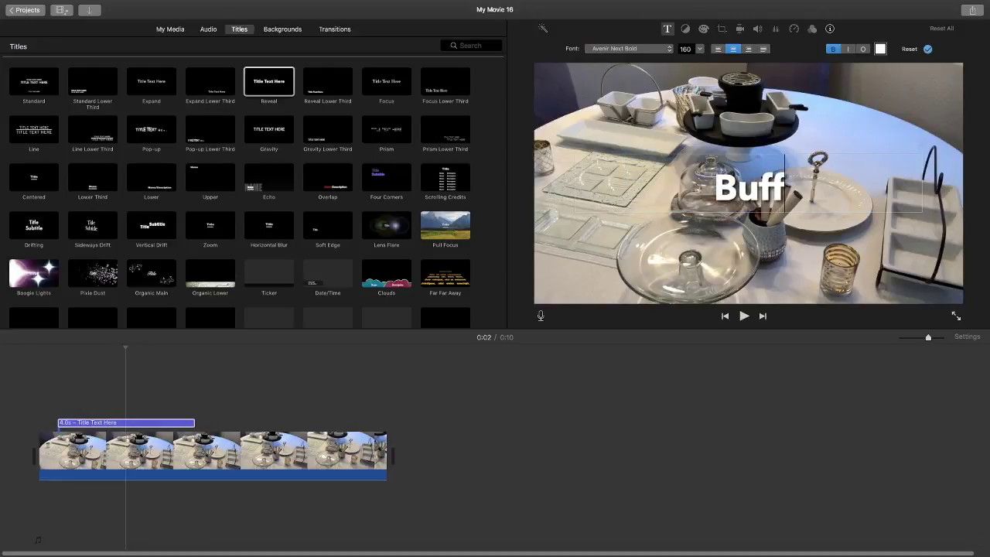
text(et Tab)
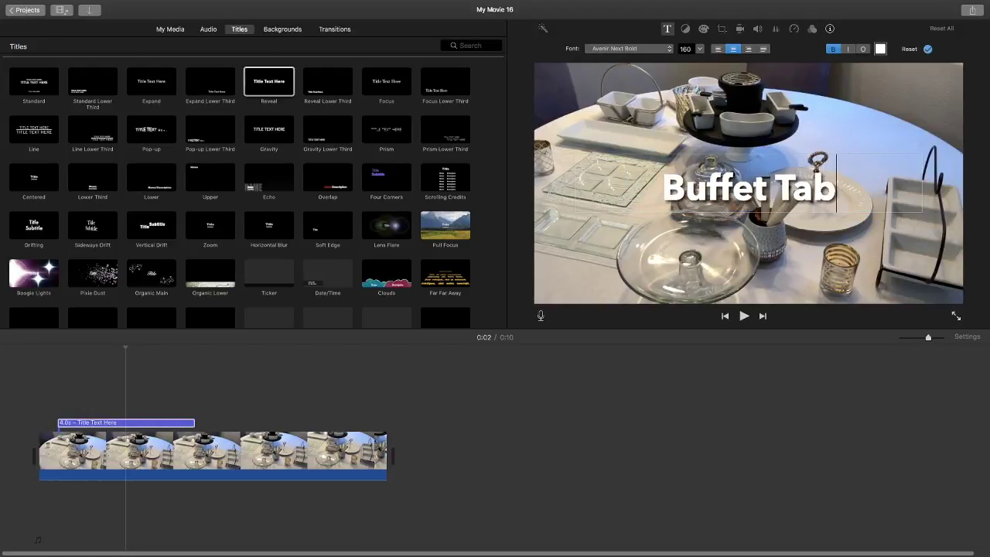
text(leca)
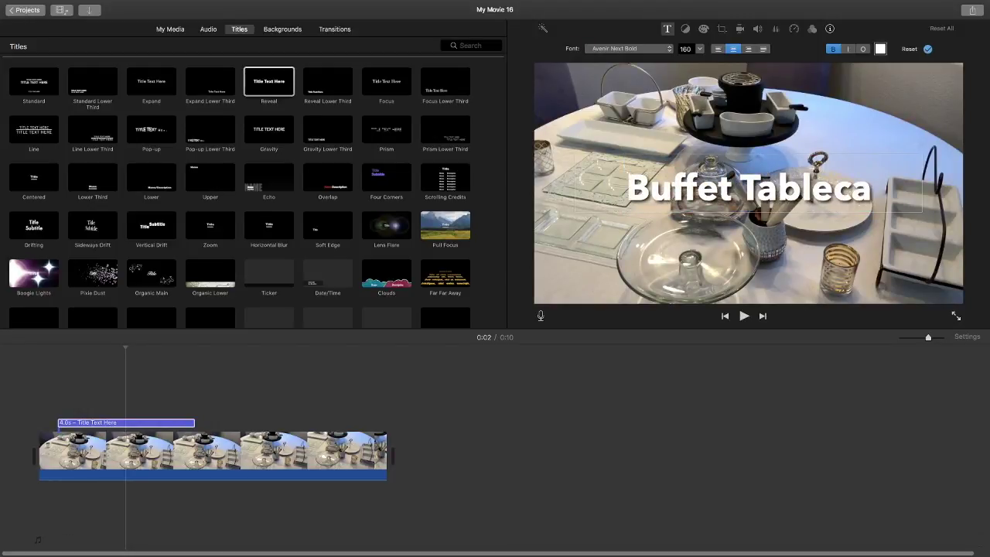
key(BackSpace)
key(BackSpace)
text(scape)
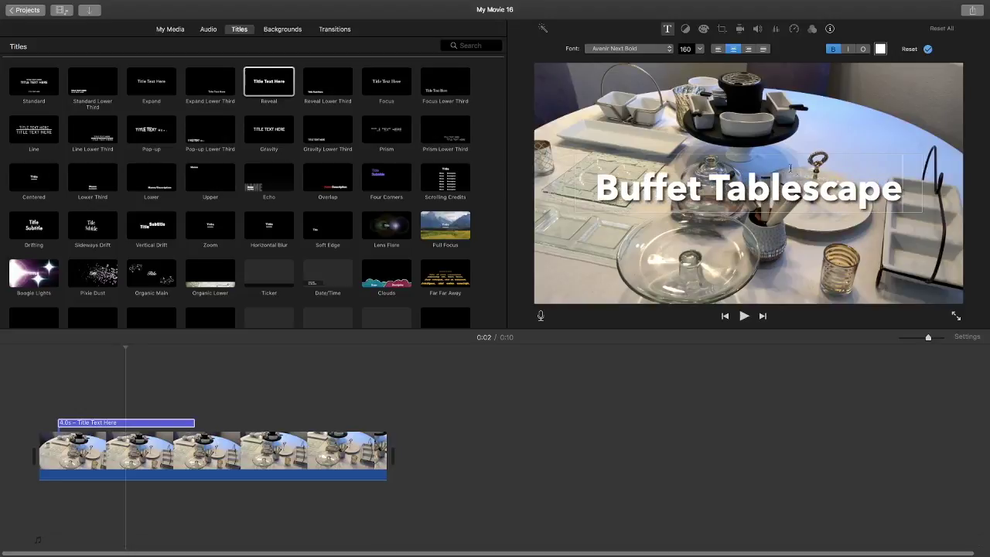
Change the color of the whole "Buffet Tablescape" title text to yellow.
key(alt+shift+Left)
key(alt+shift+Left)
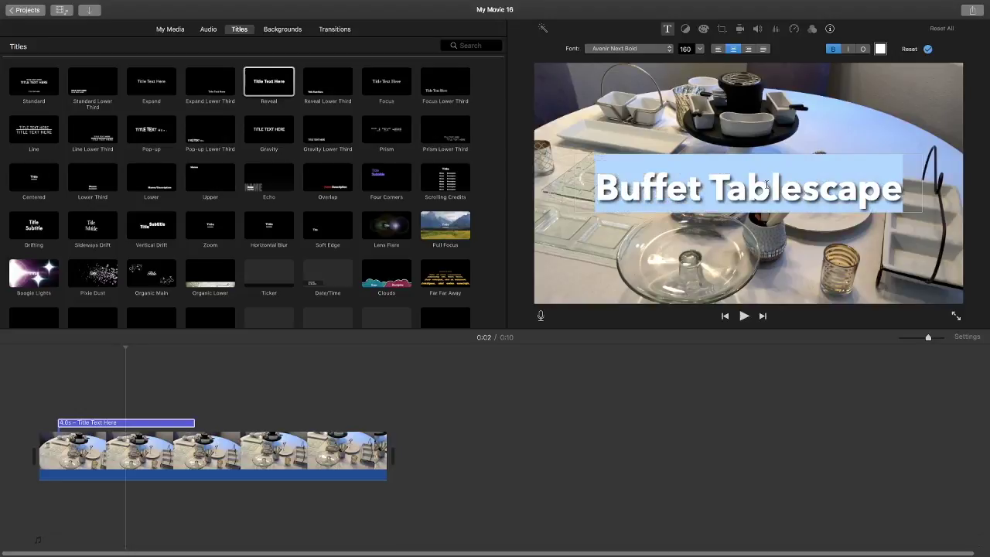
click(880, 50)
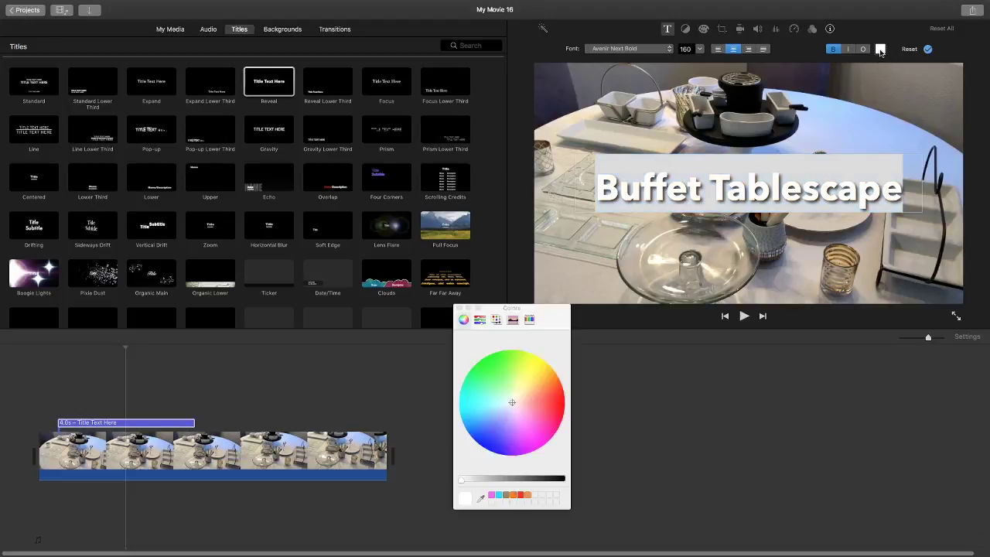
click(534, 374)
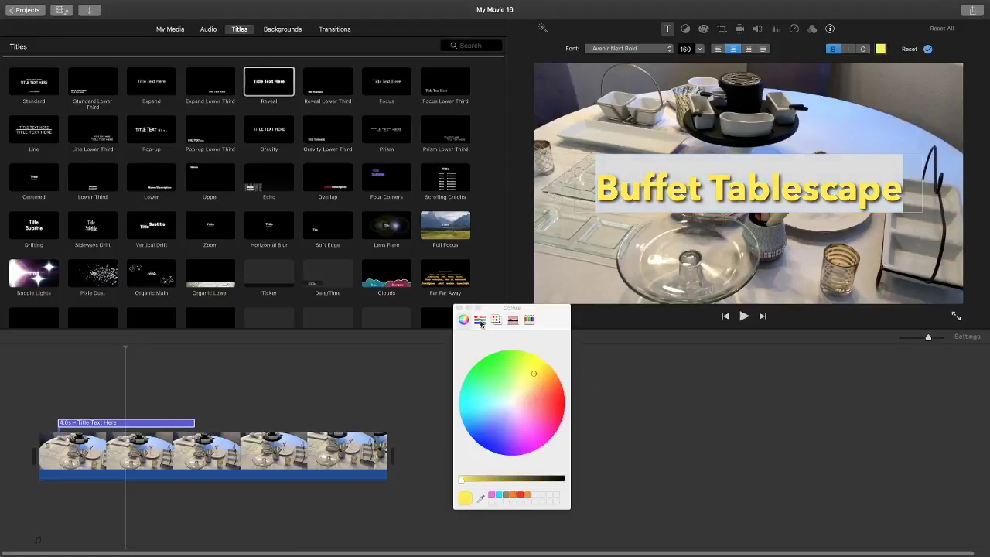
click(459, 309)
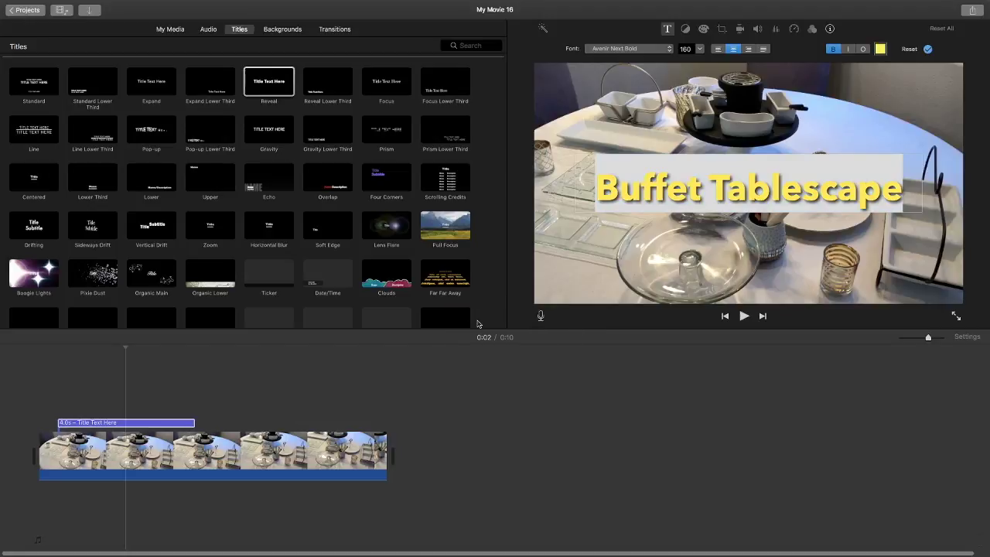
Shorten the title to about 1.3 seconds and play the movie from the beginning to check it.
scroll(285, 364, right, 1)
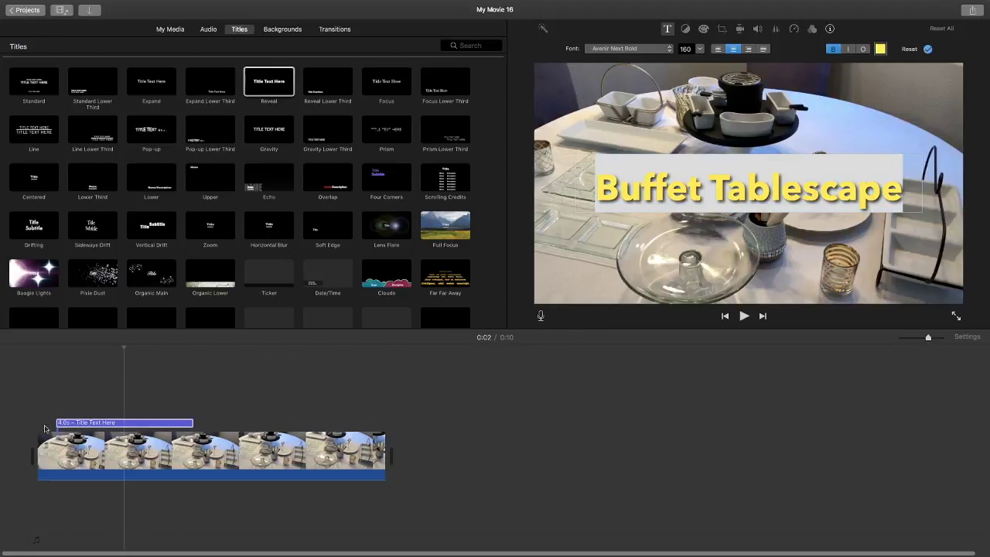
drag(192, 422, 101, 419)
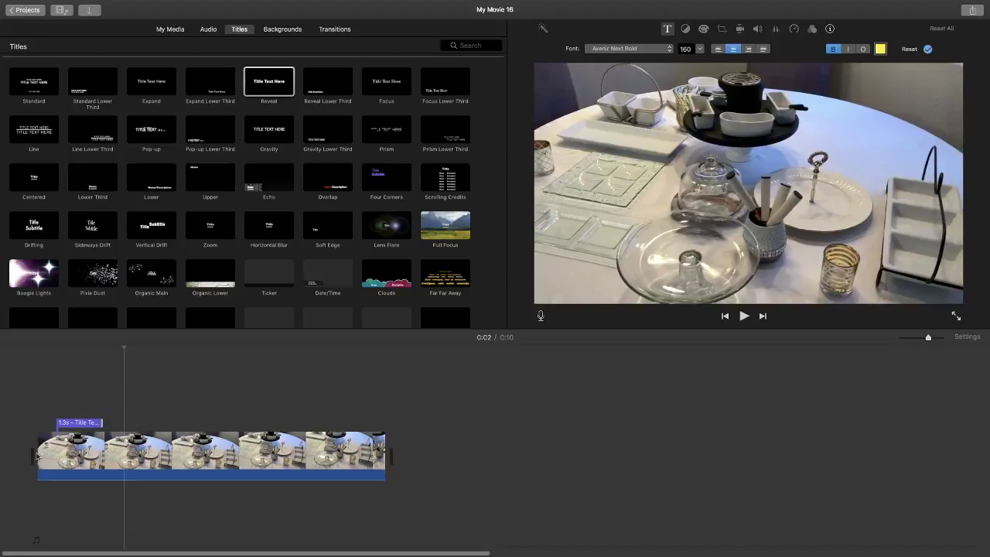
click(37, 457)
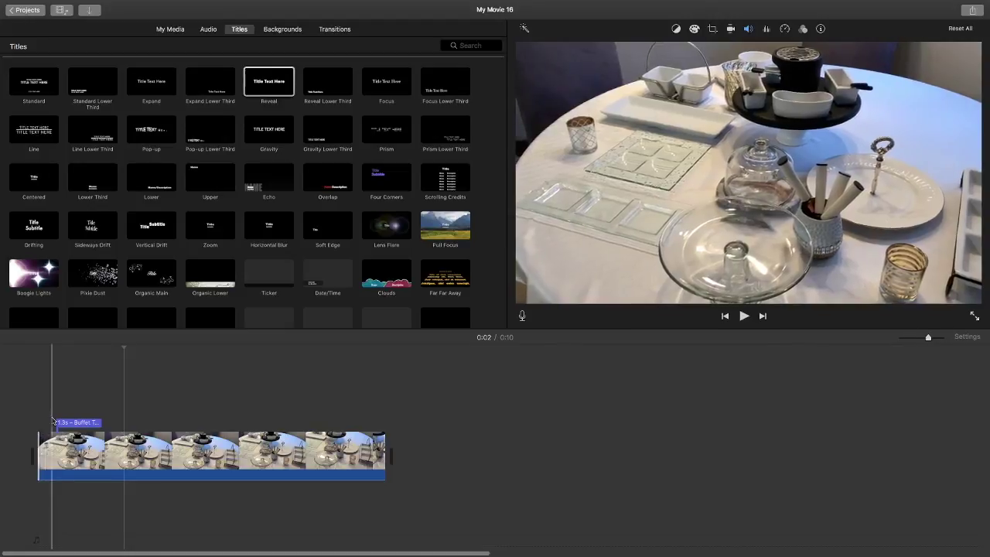
key(space)
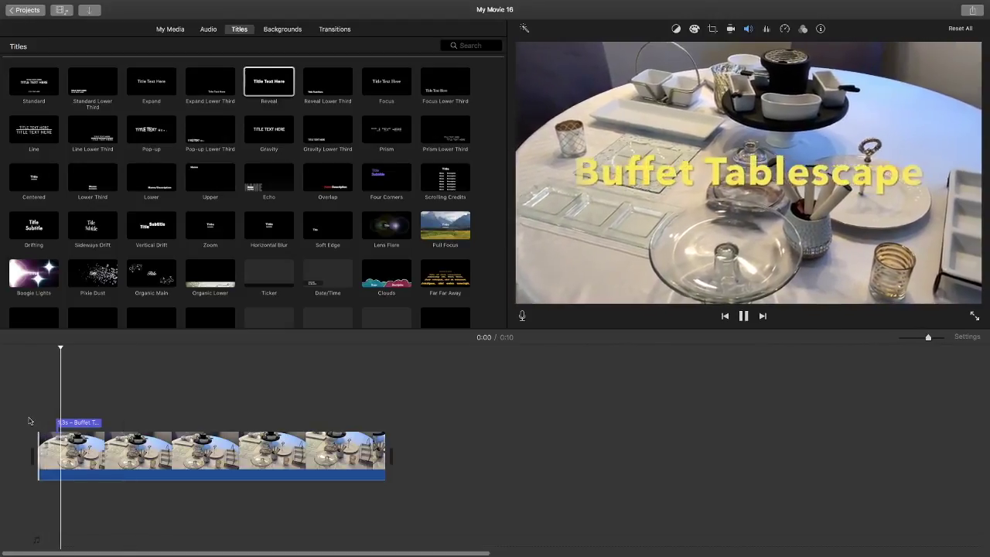
key(space)
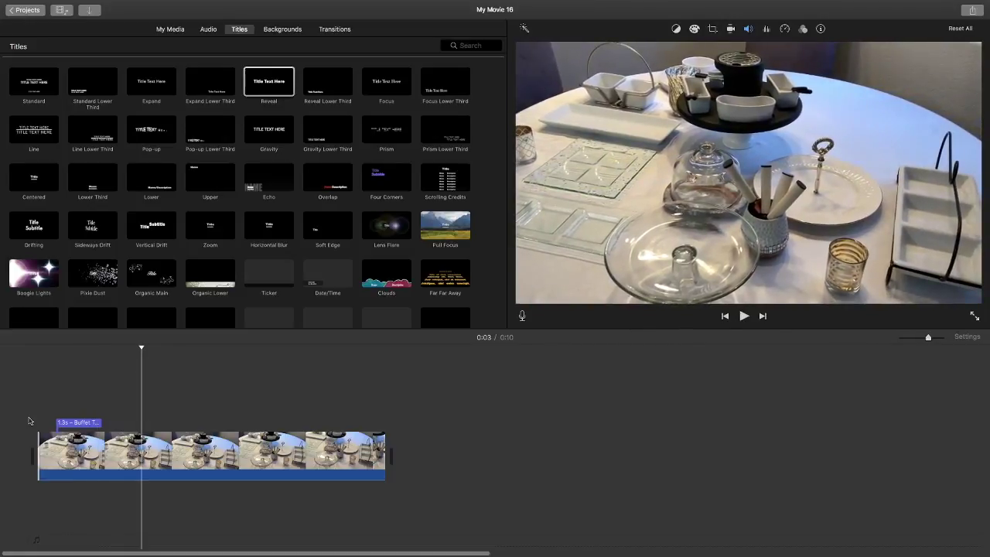
Set the title's duration to about 3.4 seconds, shift it slightly later over the clip and play back the result.
click(74, 422)
drag(99, 423, 171, 423)
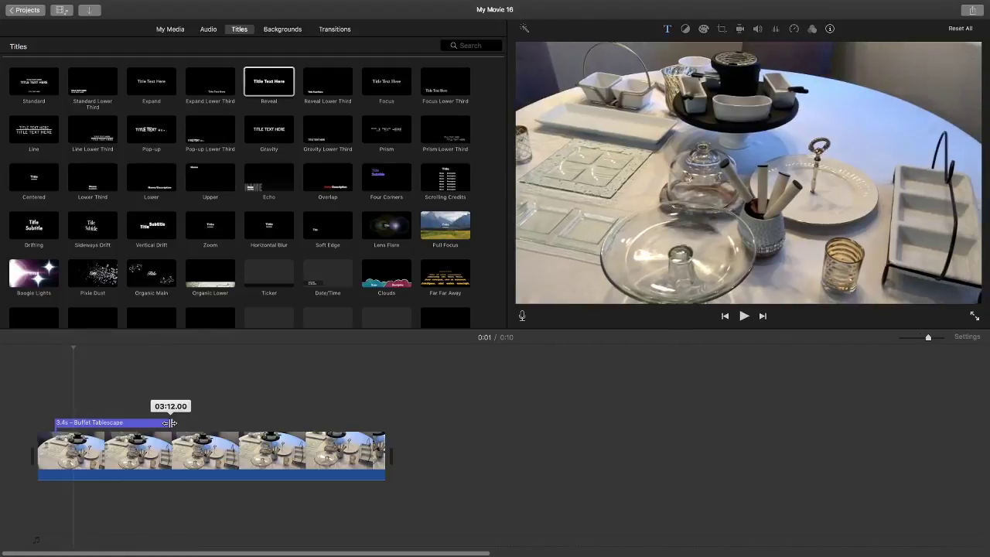
drag(109, 422, 120, 423)
click(23, 420)
key(space)
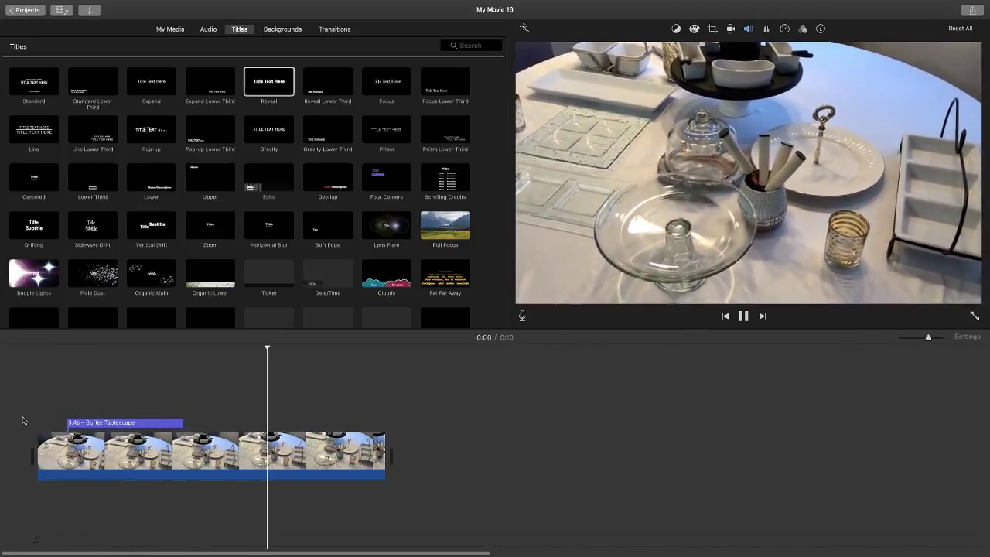
key(space)
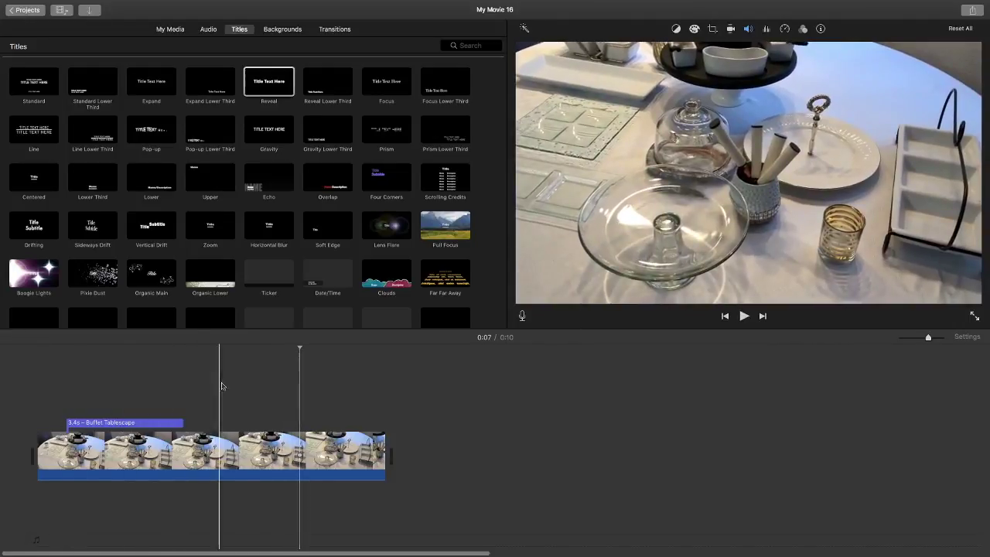
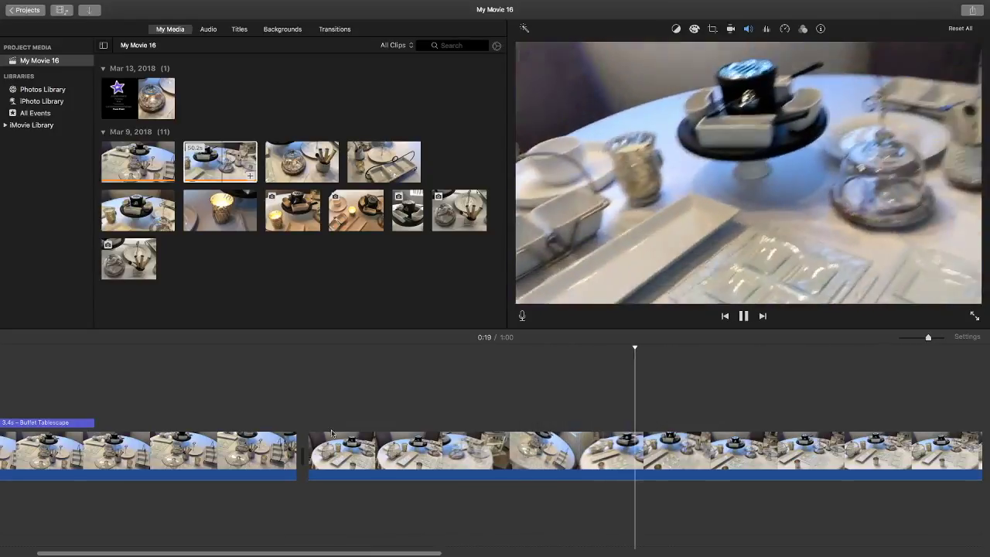
Find the cut point in the second timeline clip and split it at about 0:23.
scroll(340, 447, right, 3)
scroll(340, 447, right, 1)
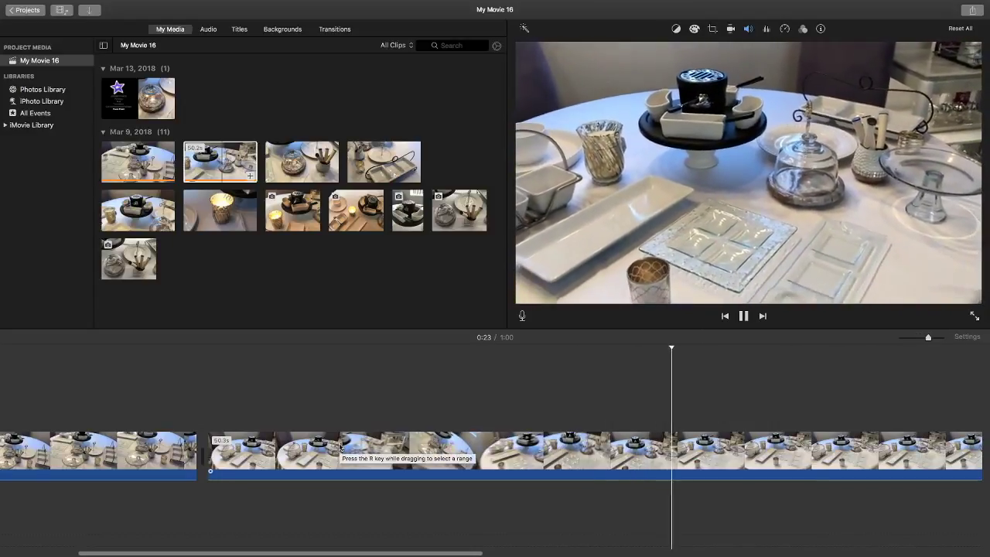
key(space)
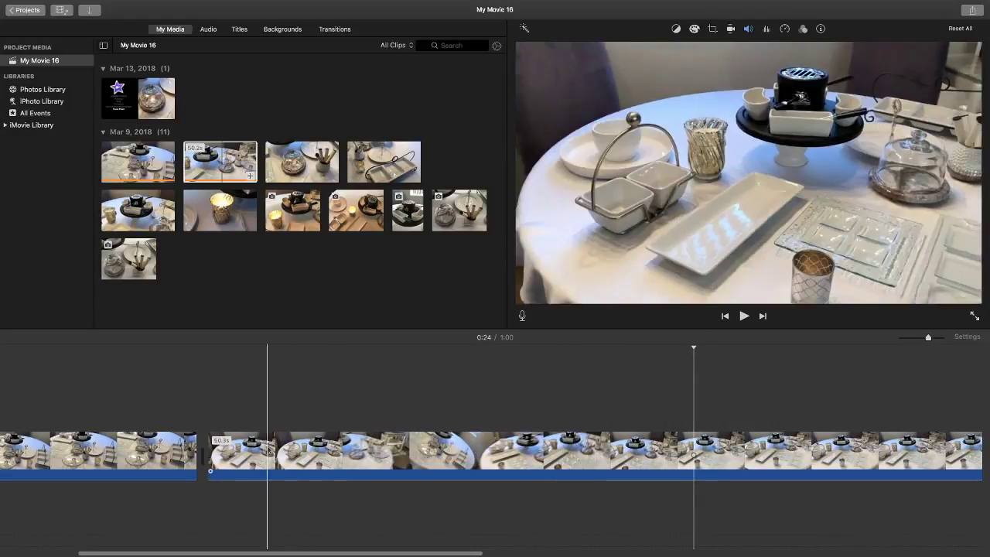
click(608, 454)
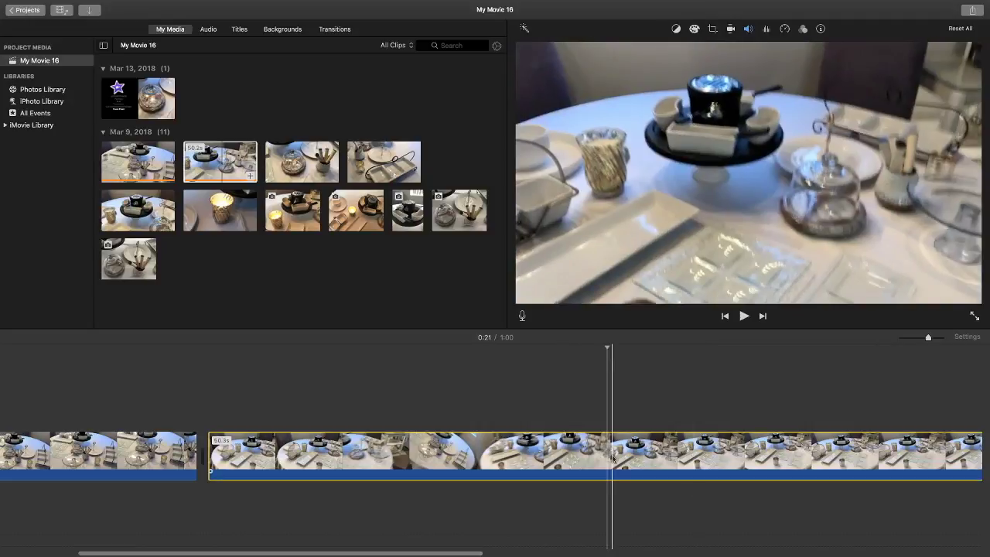
right_click(686, 454)
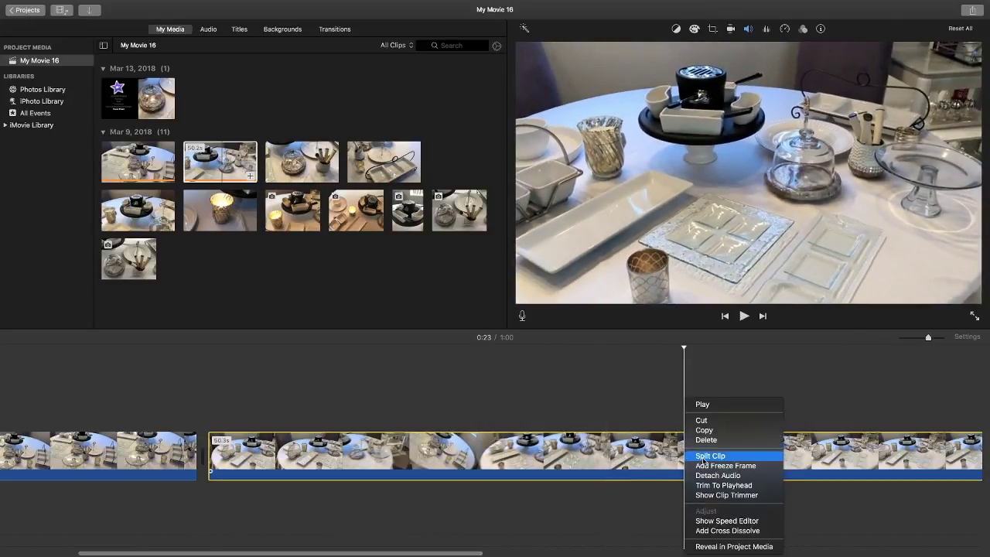
click(706, 456)
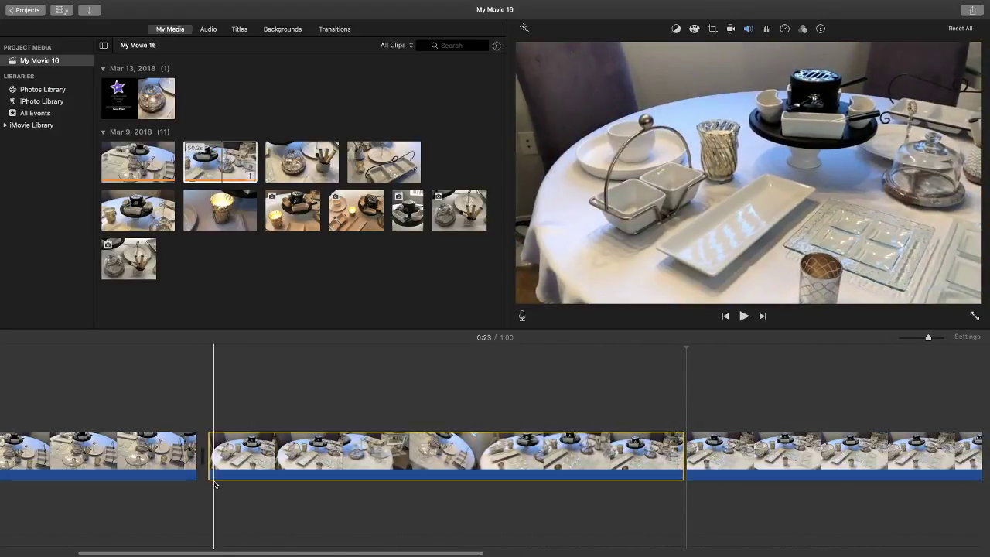
Delete the first part of the split second clip, before the 0:23 cut.
scroll(217, 479, left, 2)
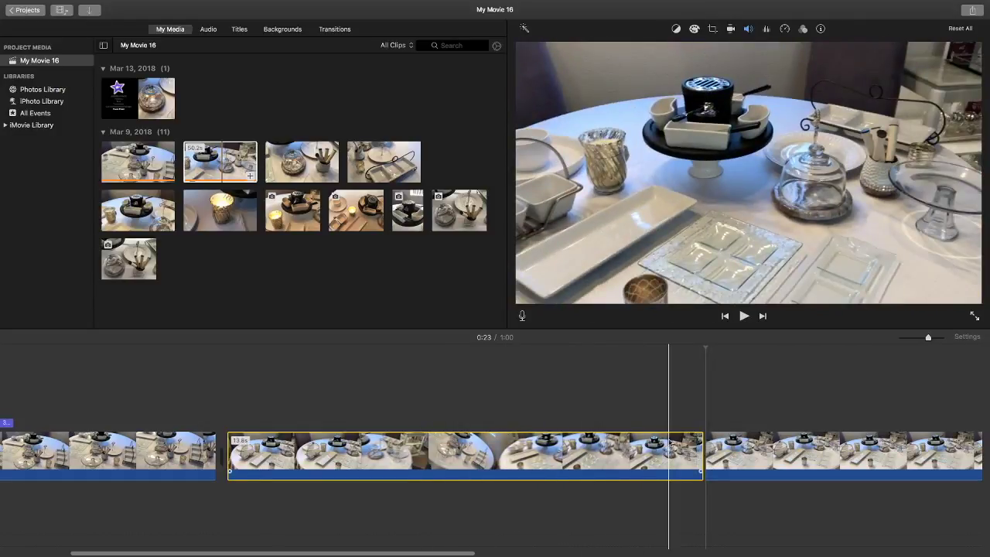
scroll(666, 447, right, 5)
scroll(660, 465, right, 5)
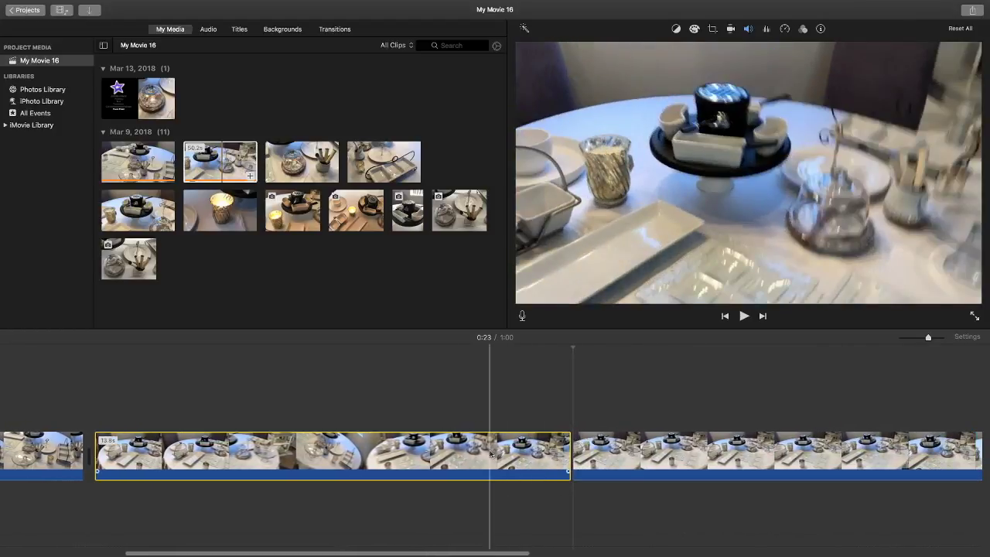
key(Delete)
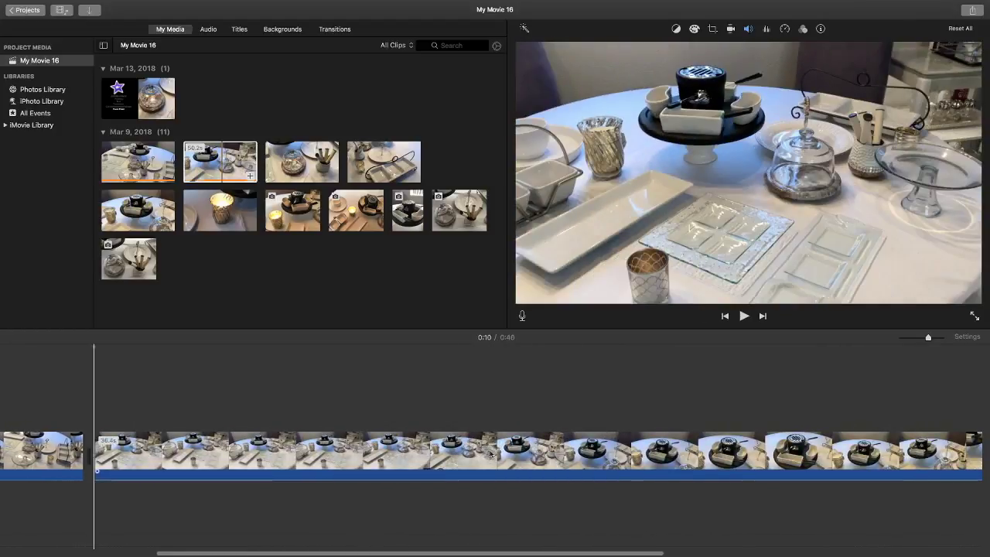
Split the remaining second clip at about 0:19 and delete everything after the cut.
scroll(492, 455, left, 10)
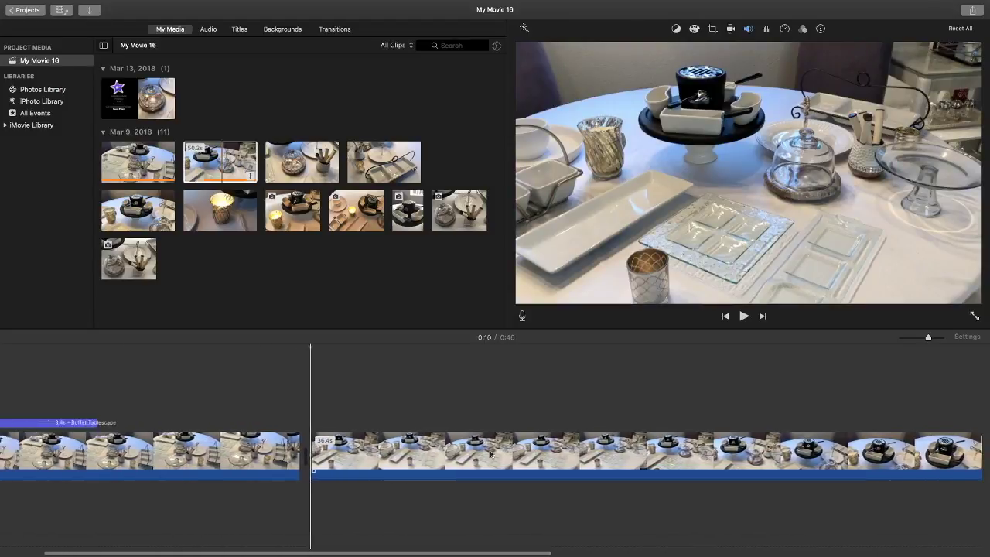
click(279, 479)
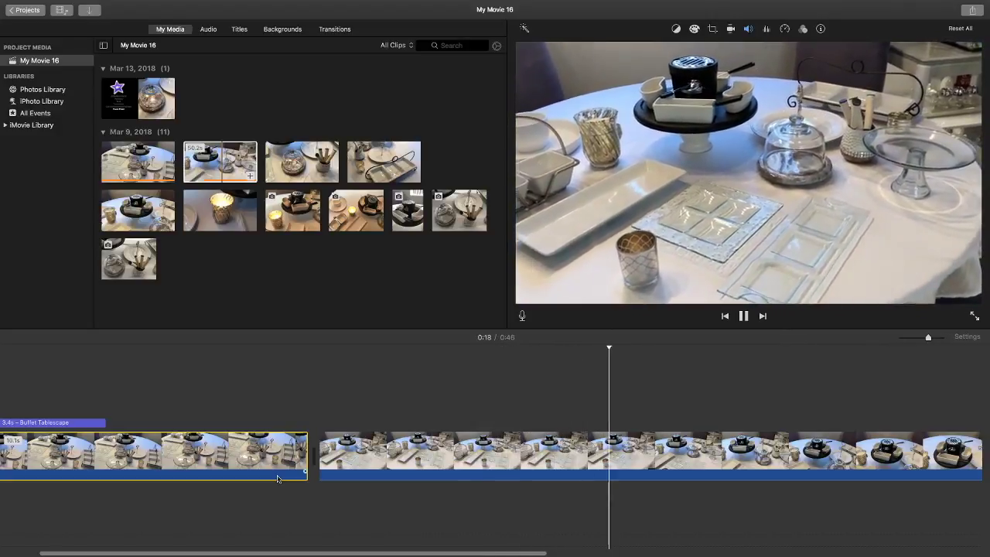
click(626, 466)
right_click(626, 467)
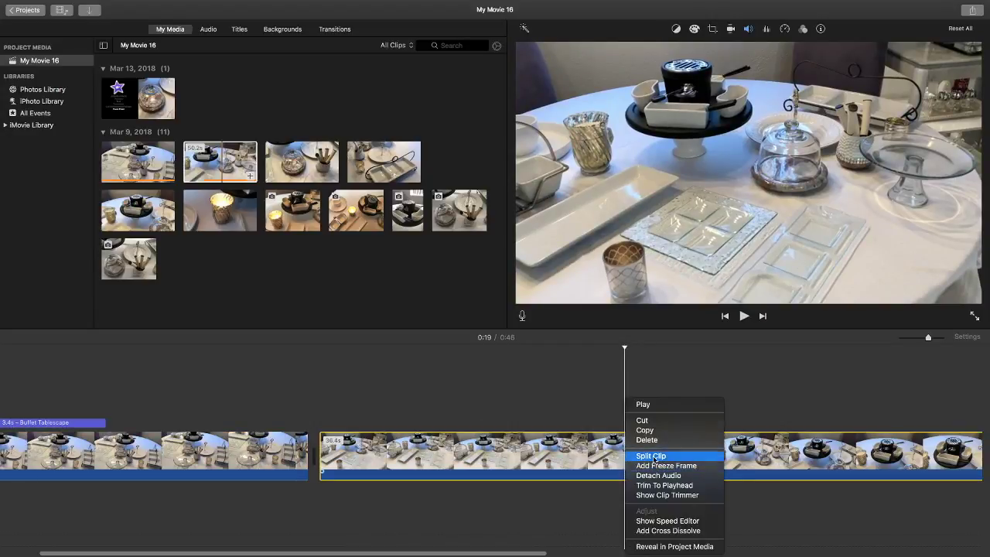
click(652, 455)
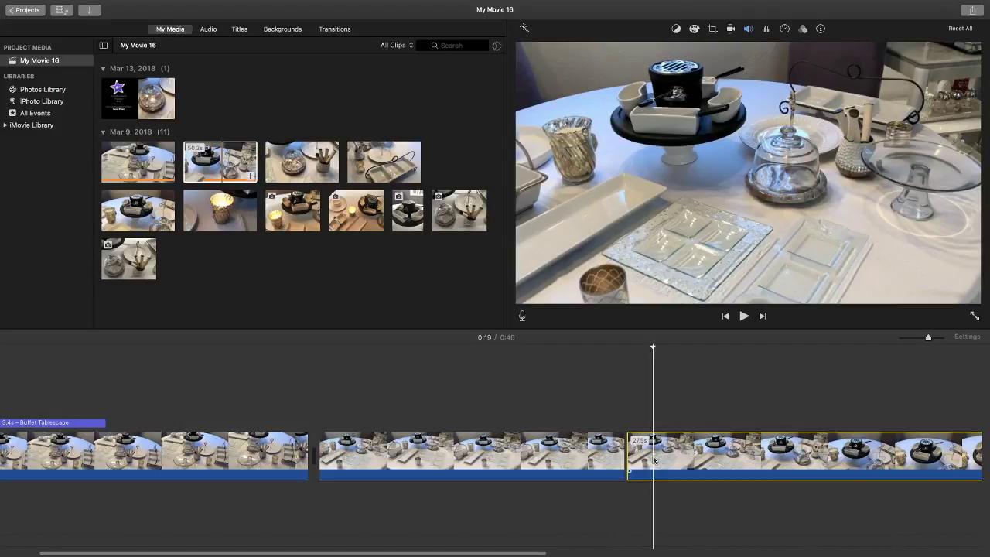
key(Delete)
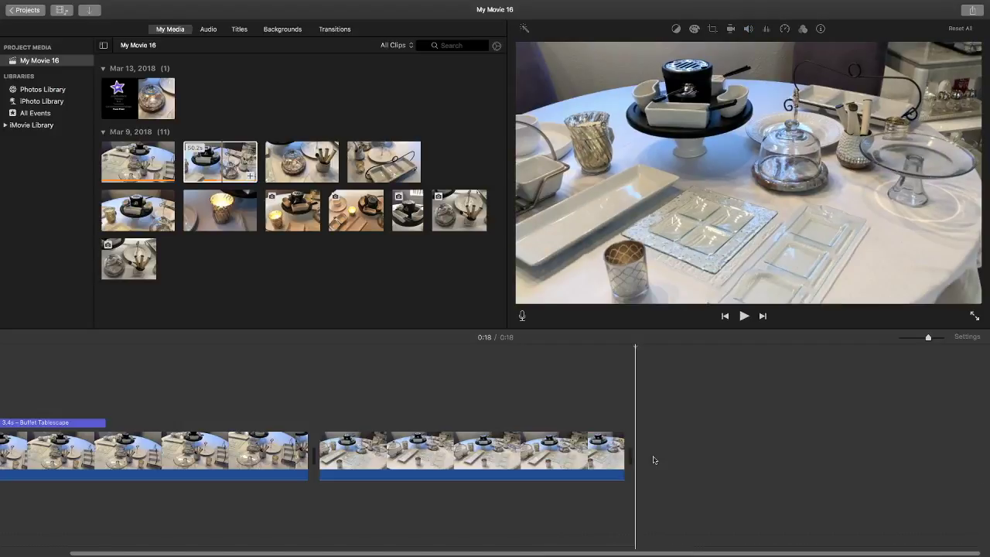
Append the entire third clip of the Mar 9, 2018 media to the end of the timeline.
click(317, 173)
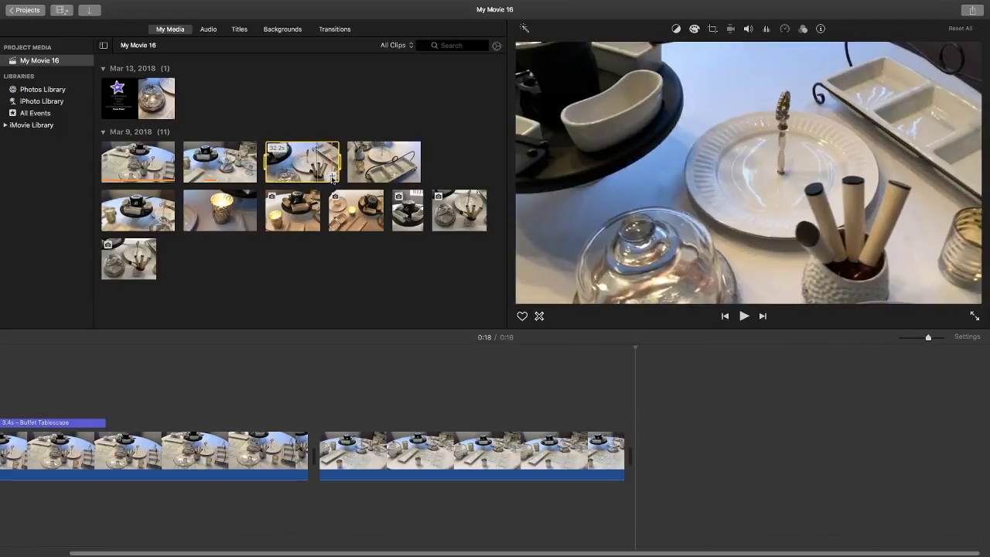
click(333, 178)
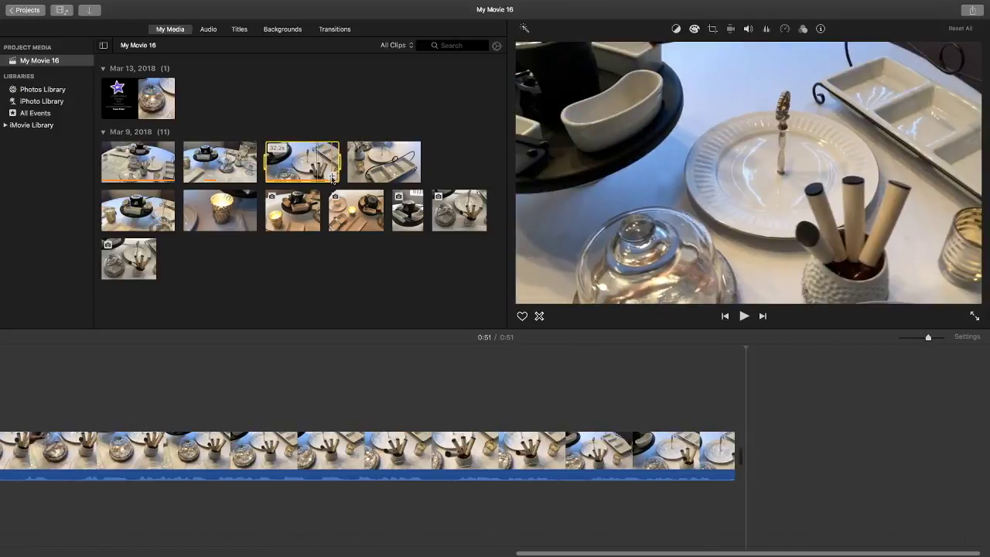
Play the timeline from the end of the first clip through the cuts into the third clip.
scroll(215, 407, left, 10)
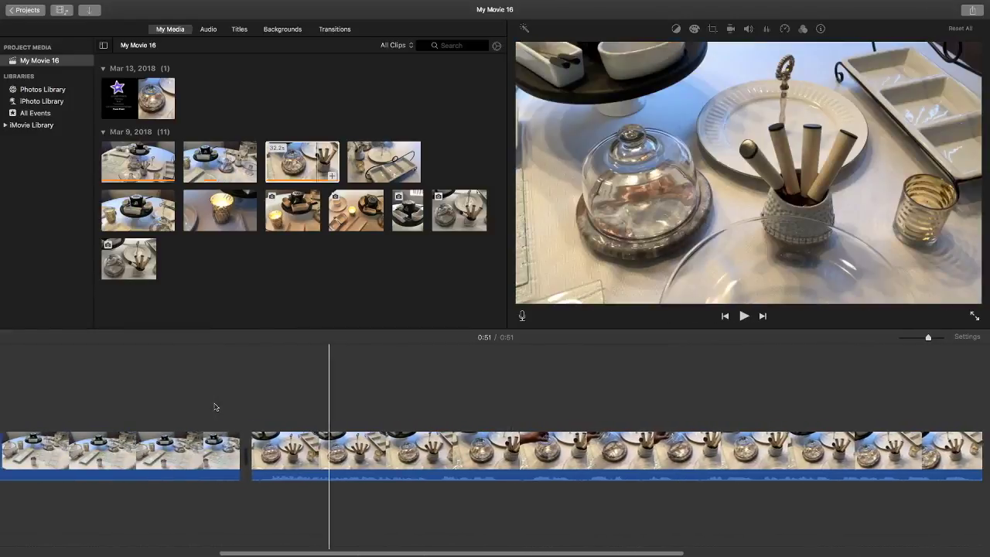
scroll(220, 410, left, 4)
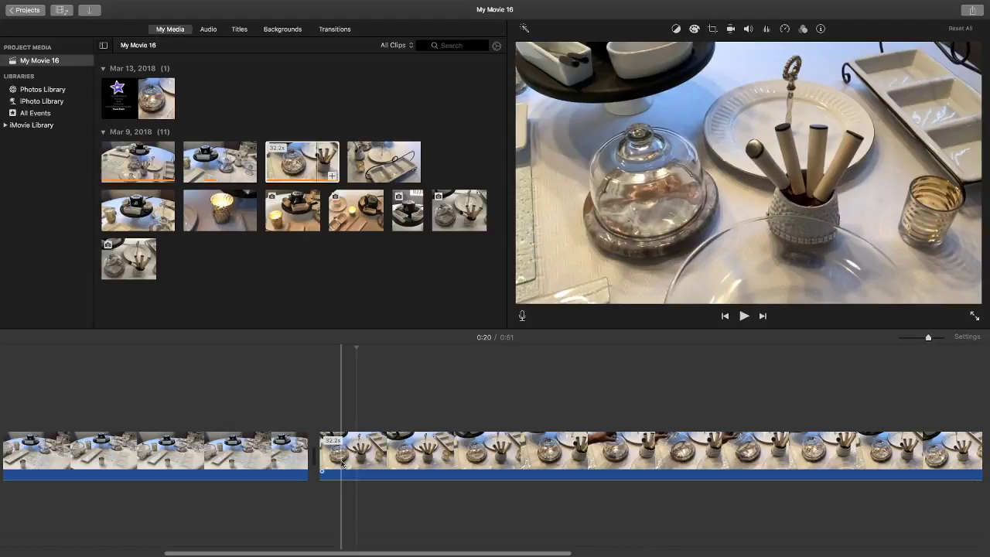
scroll(343, 463, left, 8)
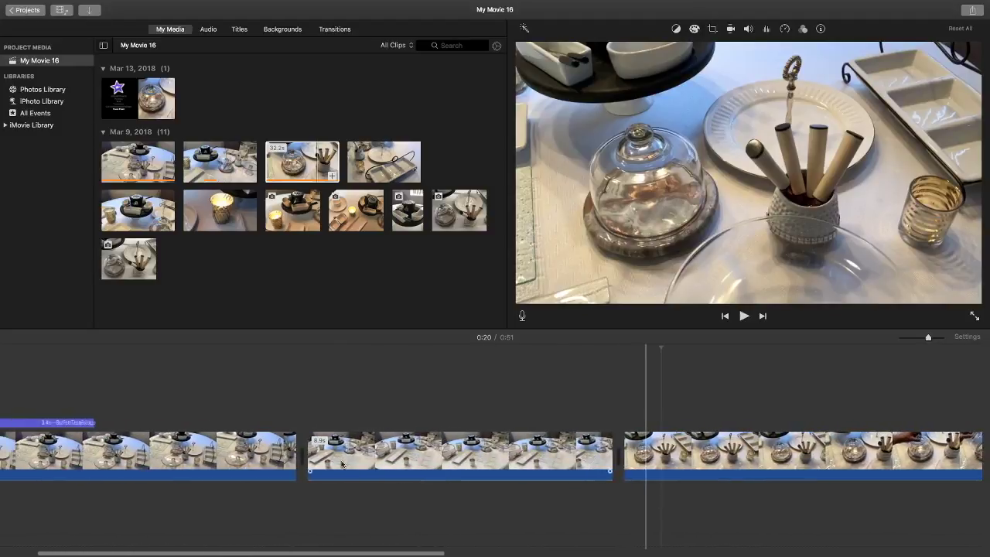
click(253, 453)
key(space)
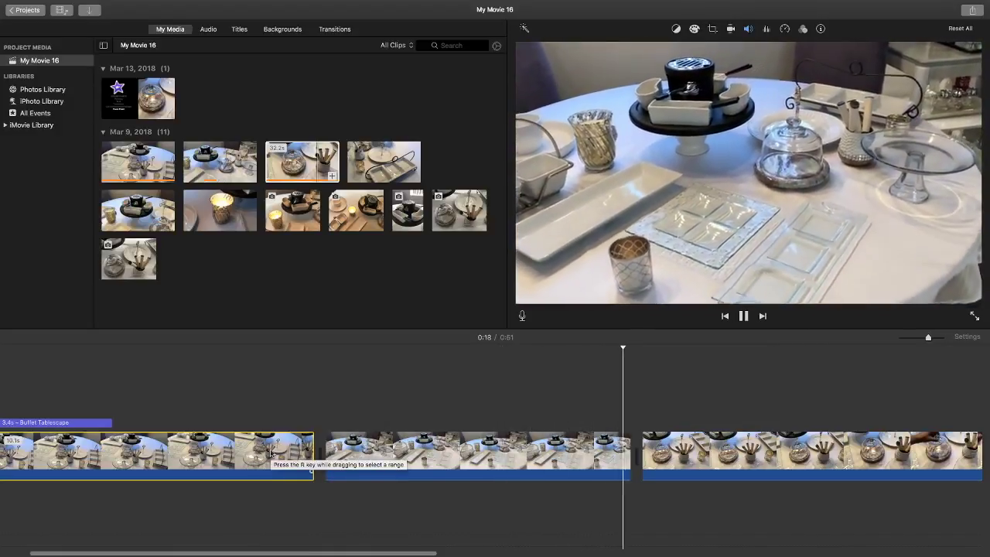
key(space)
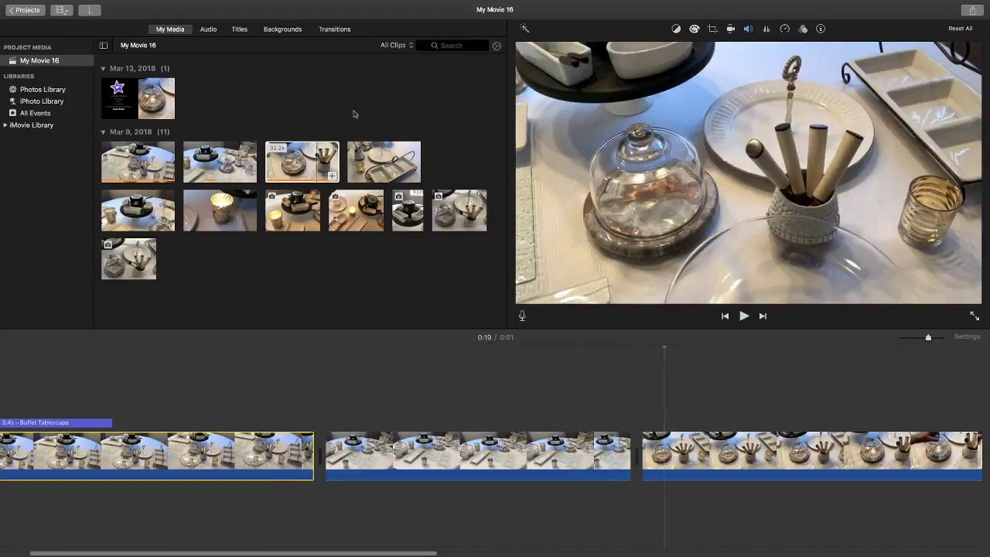
Add a Cross Blur transition between the second and third timeline clips and play it back.
click(335, 29)
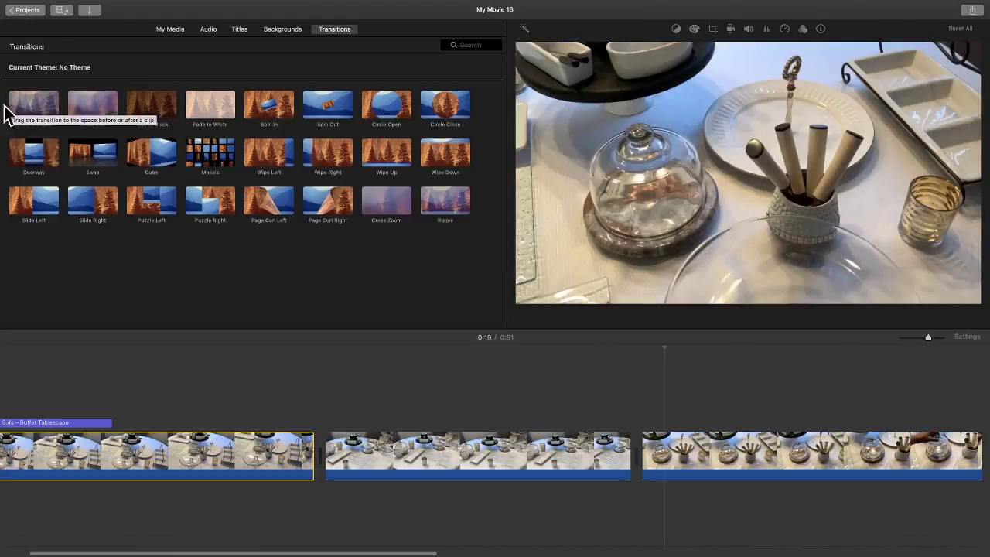
click(82, 114)
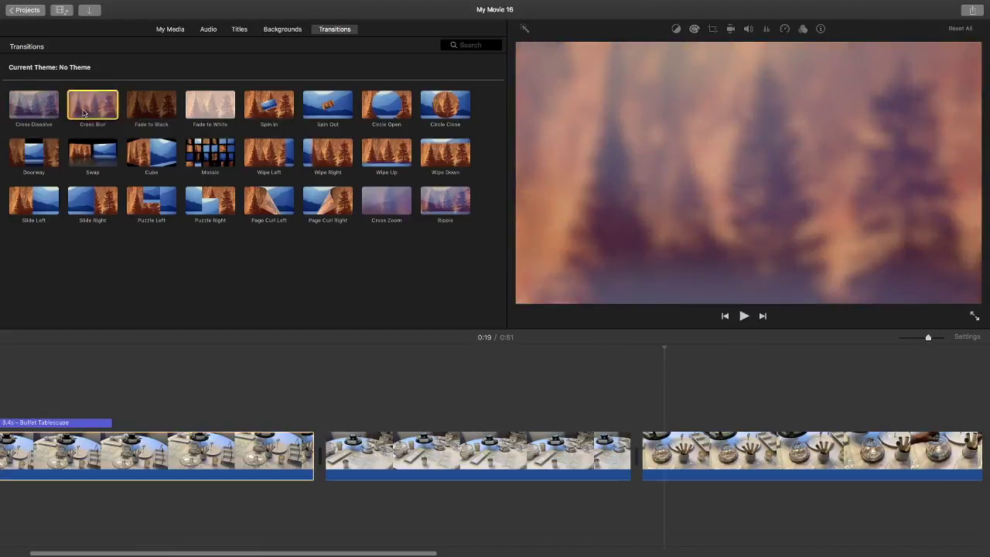
drag(93, 104, 571, 425)
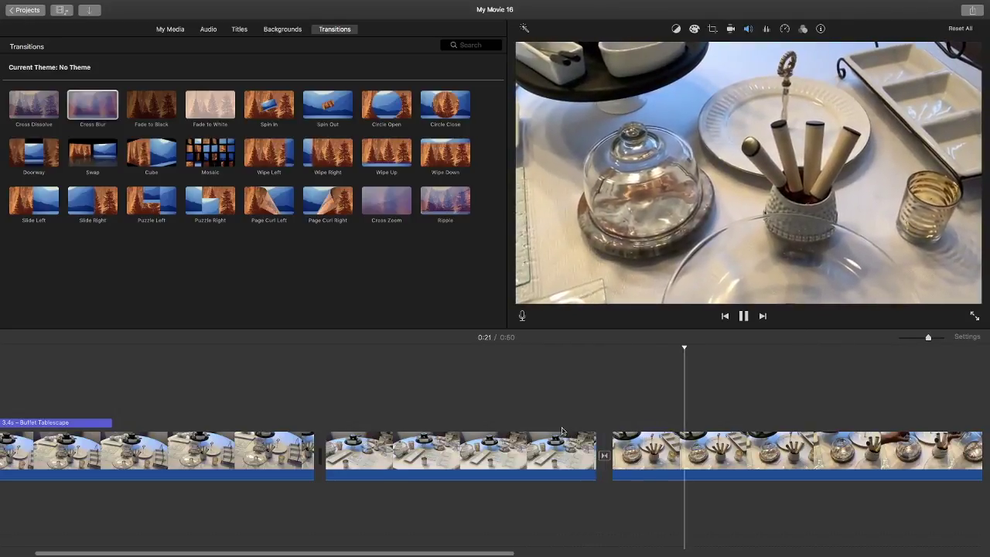
scroll(563, 431, right, 3)
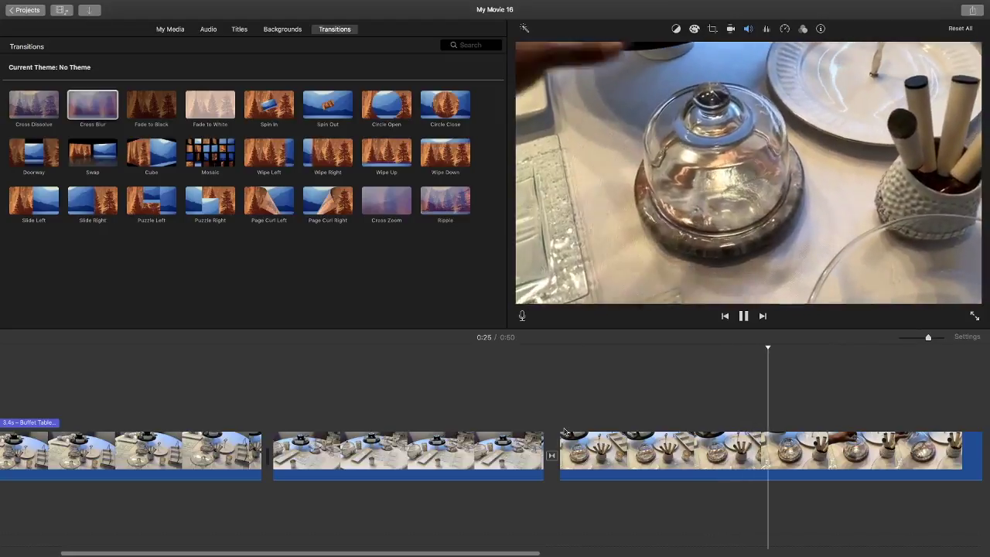
key(space)
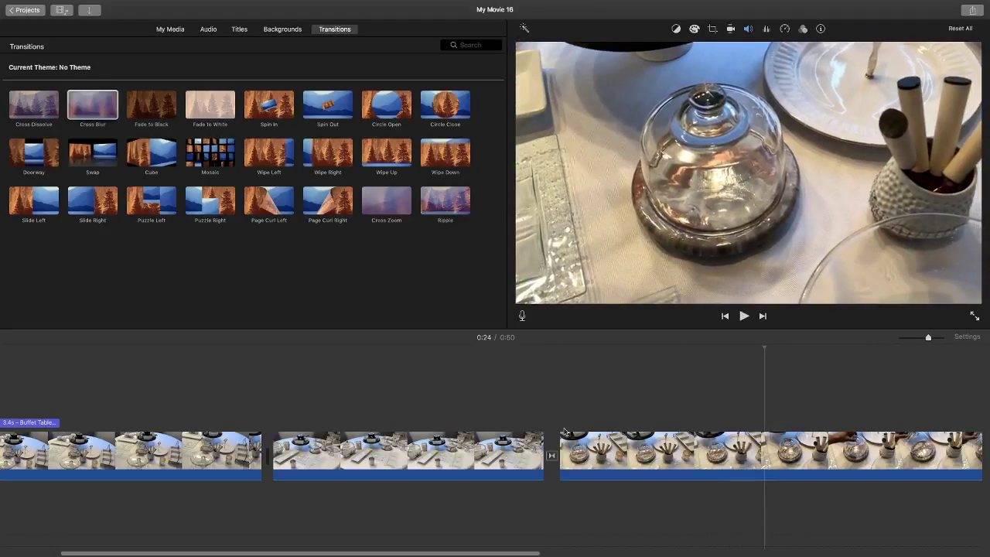
Trim the start of the third timeline clip to leave 26.2 seconds and play across the transition.
click(577, 457)
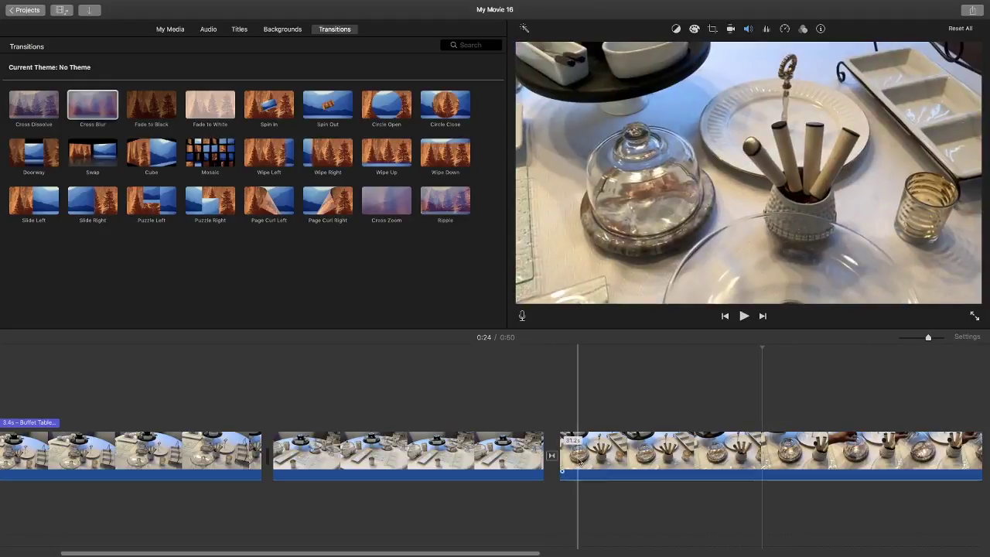
mouse_move(576, 464)
mouse_down()
mouse_move(736, 464)
mouse_move(685, 465)
mouse_up()
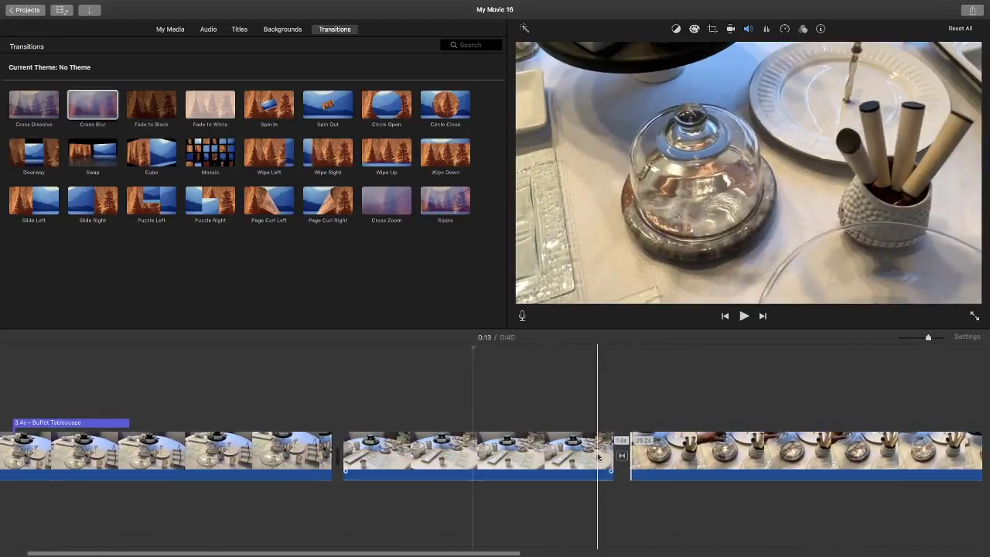
click(588, 456)
key(space)
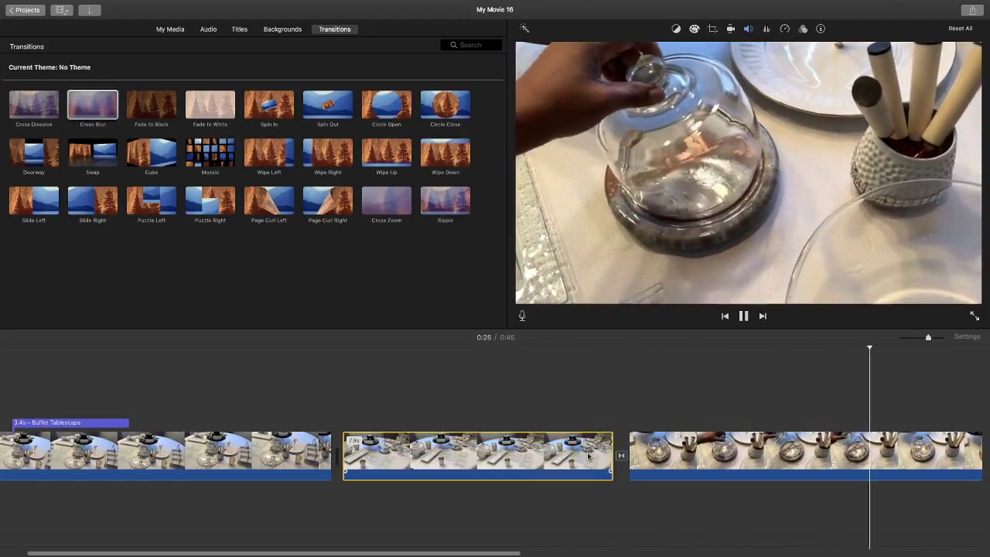
Split the third timeline clip at about 0:26, where the hand grips the glass dome's knob.
scroll(588, 457, right, 5)
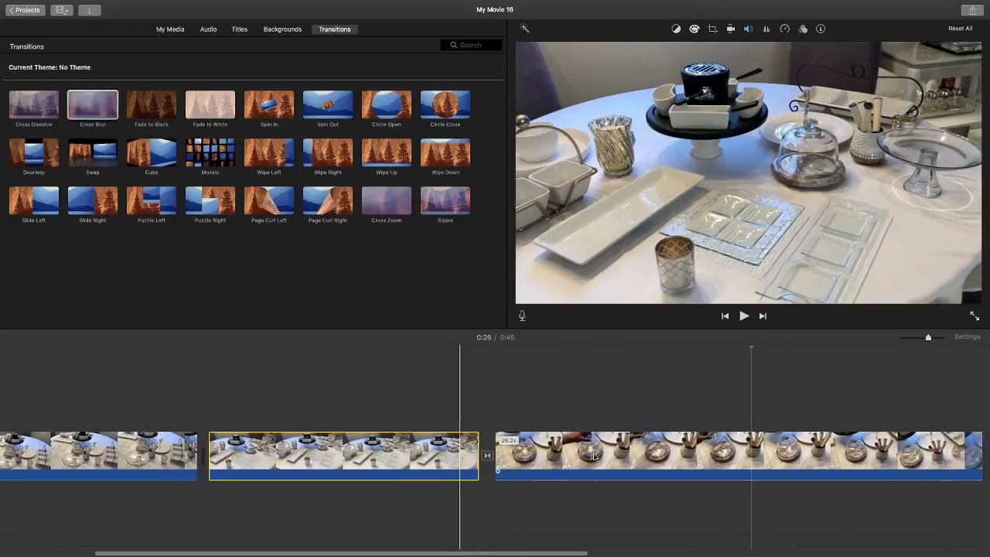
click(687, 452)
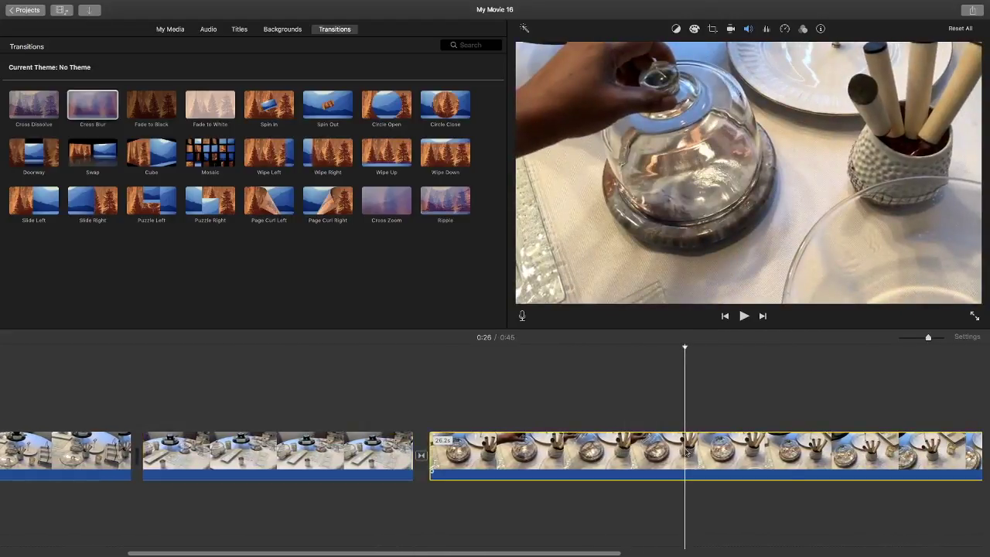
right_click(687, 453)
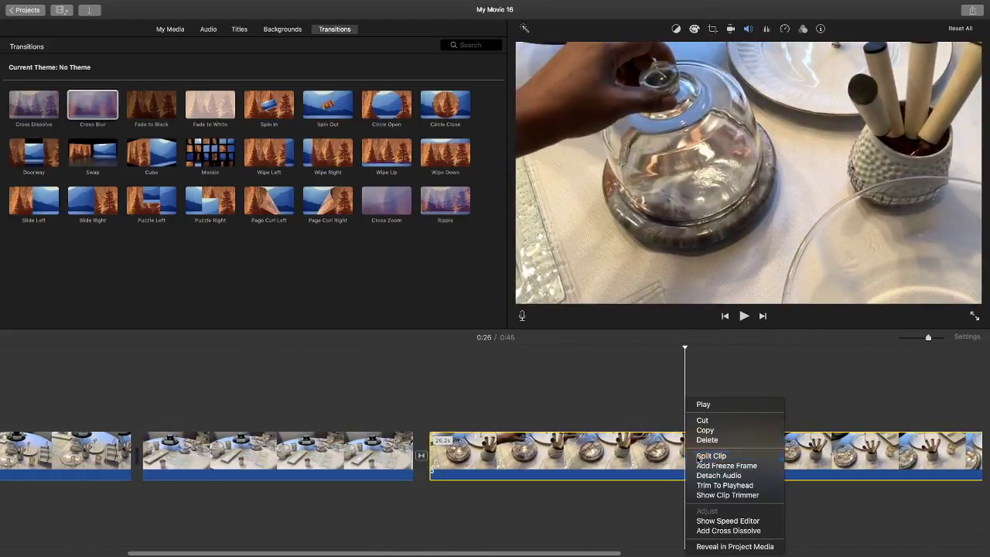
click(711, 456)
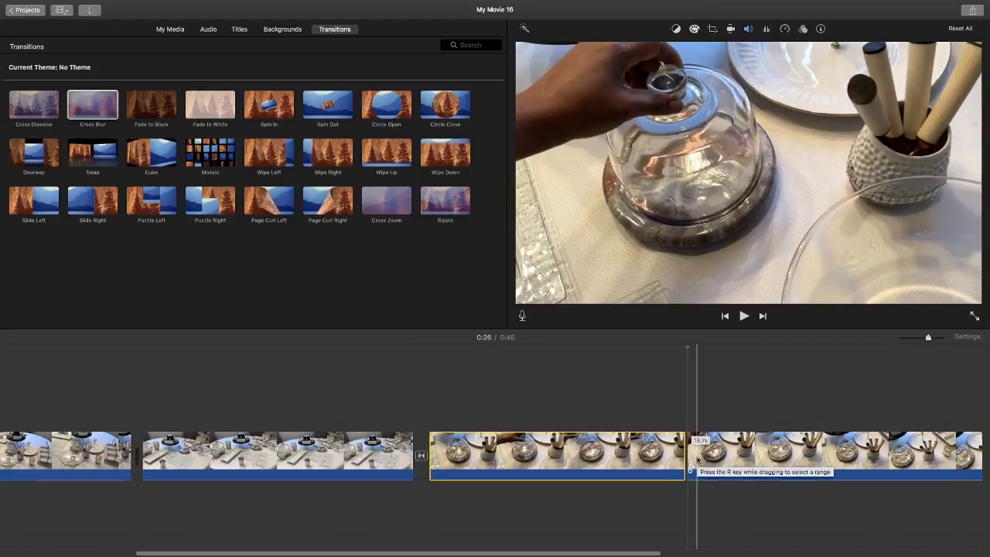
scroll(698, 461, right, 3)
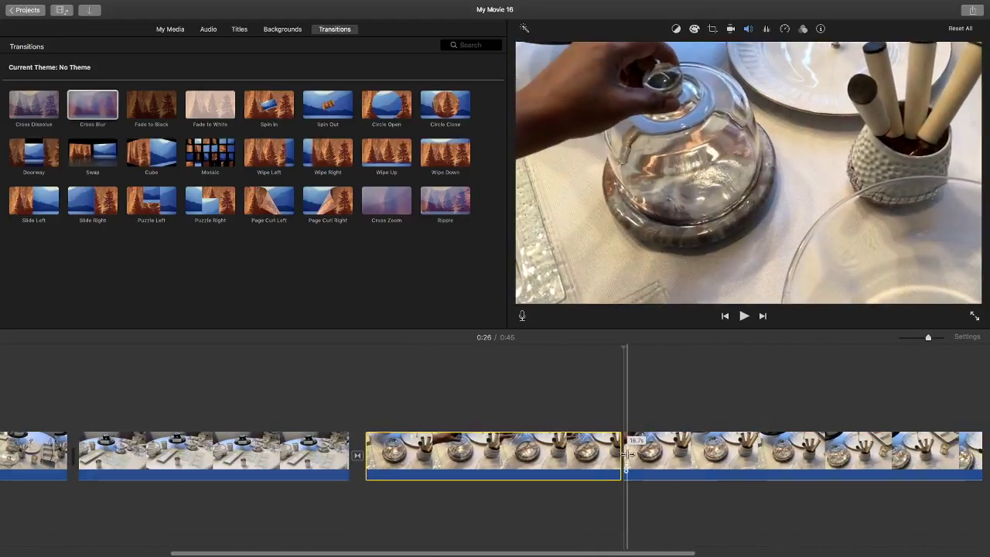
click(629, 455)
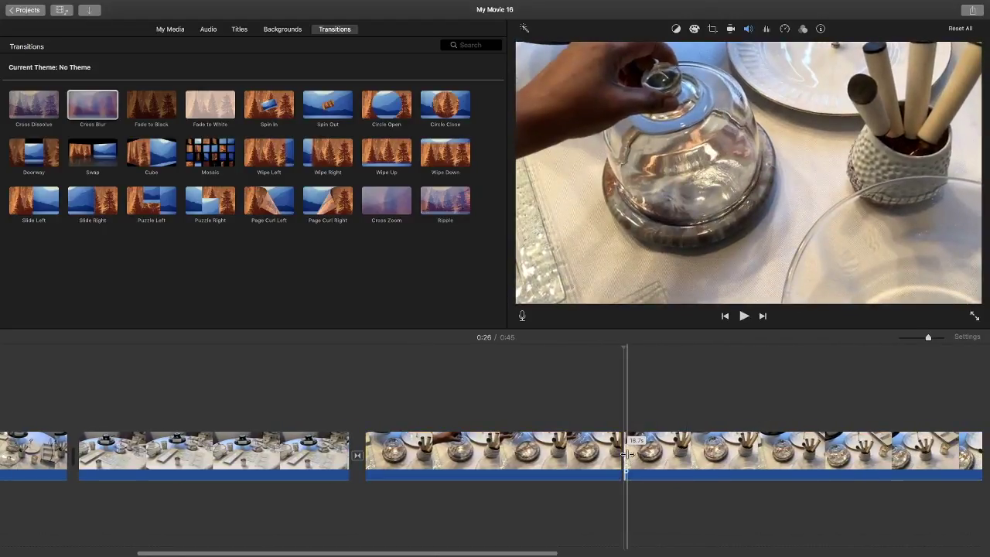
Play past the 0:26 cut and split the remaining footage again at about 0:29.
scroll(619, 457, right, 2)
click(552, 452)
key(space)
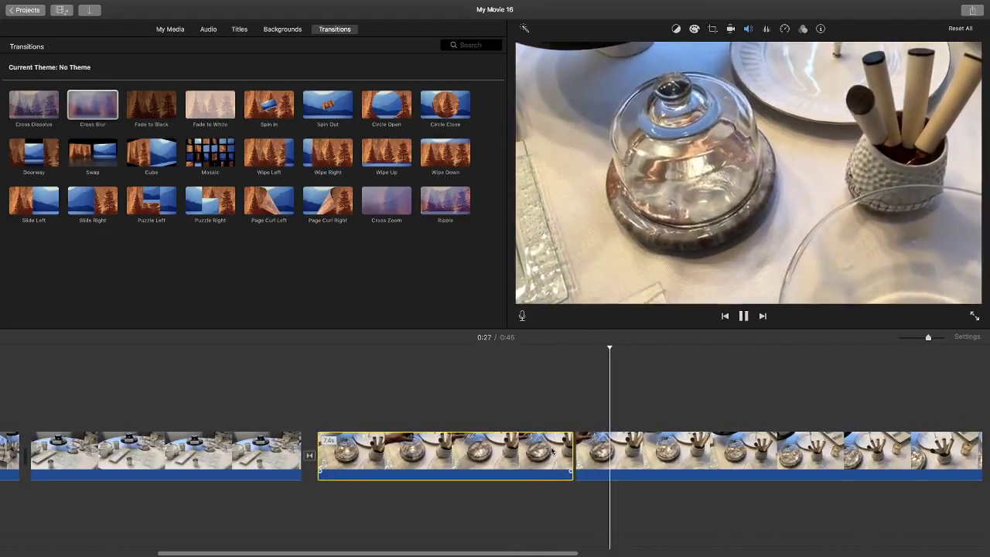
key(space)
click(687, 452)
right_click(687, 451)
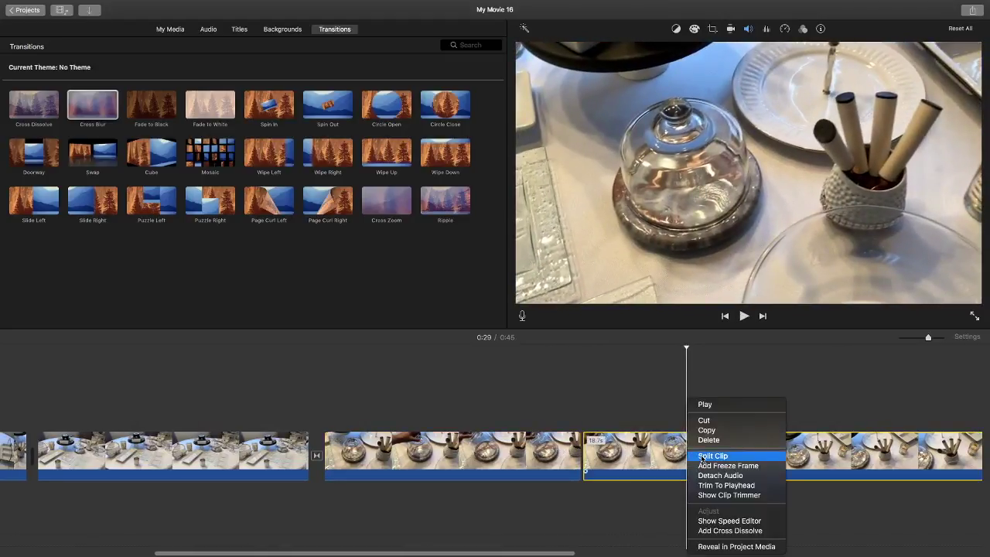
click(703, 457)
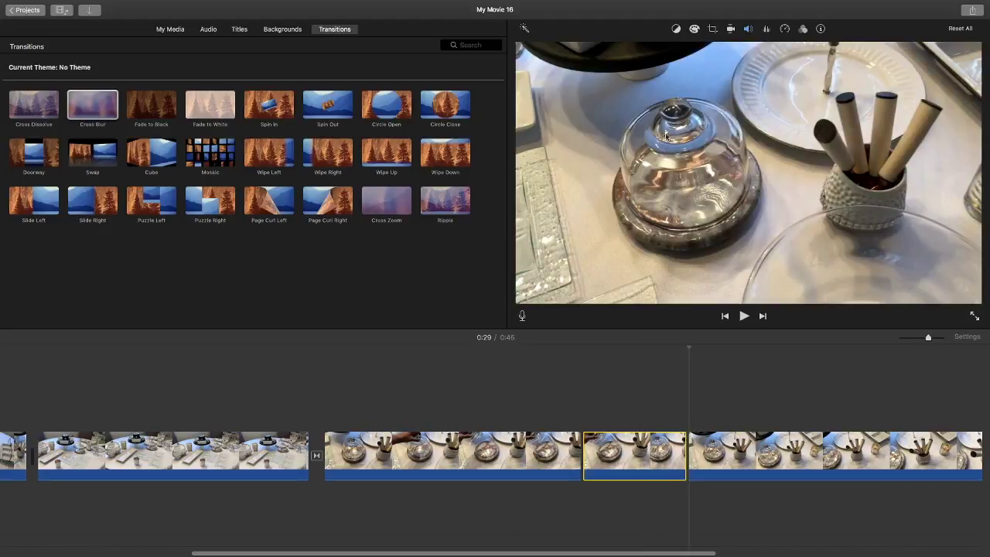
Color-correct the short segment between the 0:26 and 0:29 cuts with a slightly cooler temperature and brighter highlights.
click(676, 31)
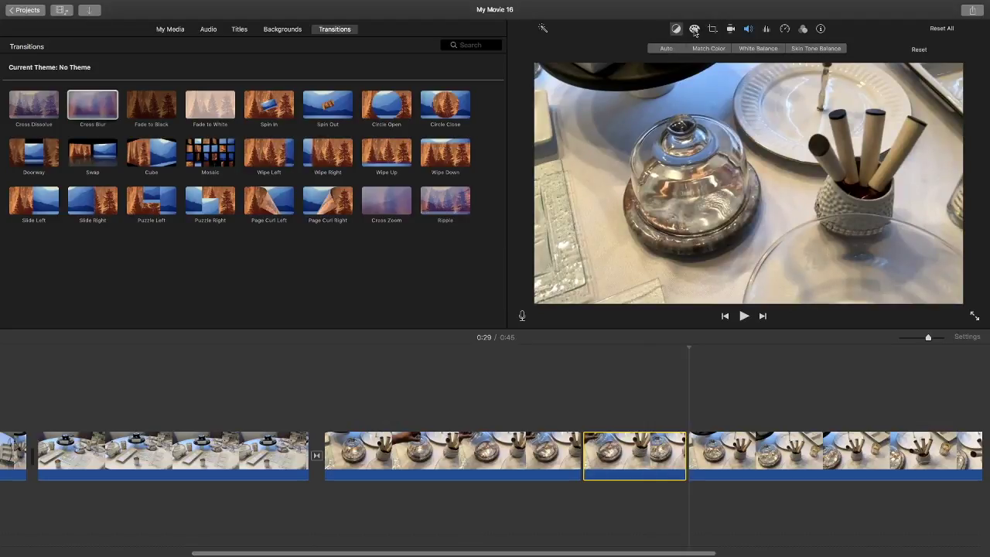
click(694, 29)
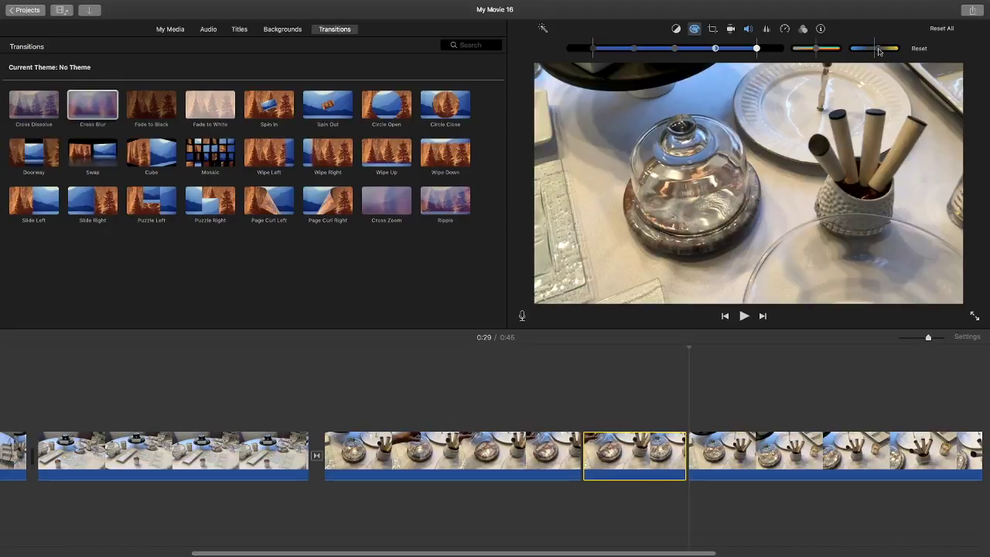
key(Left)
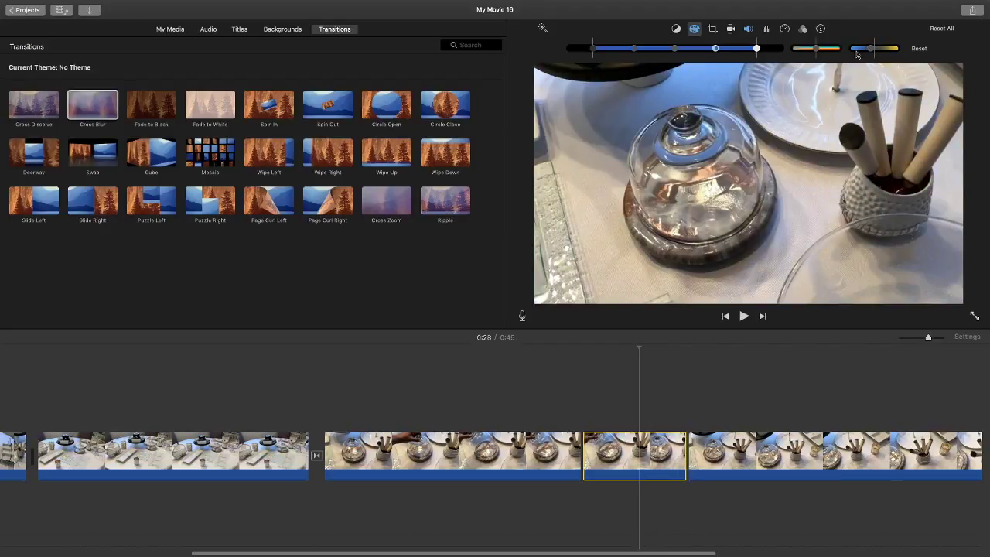
drag(758, 50, 686, 49)
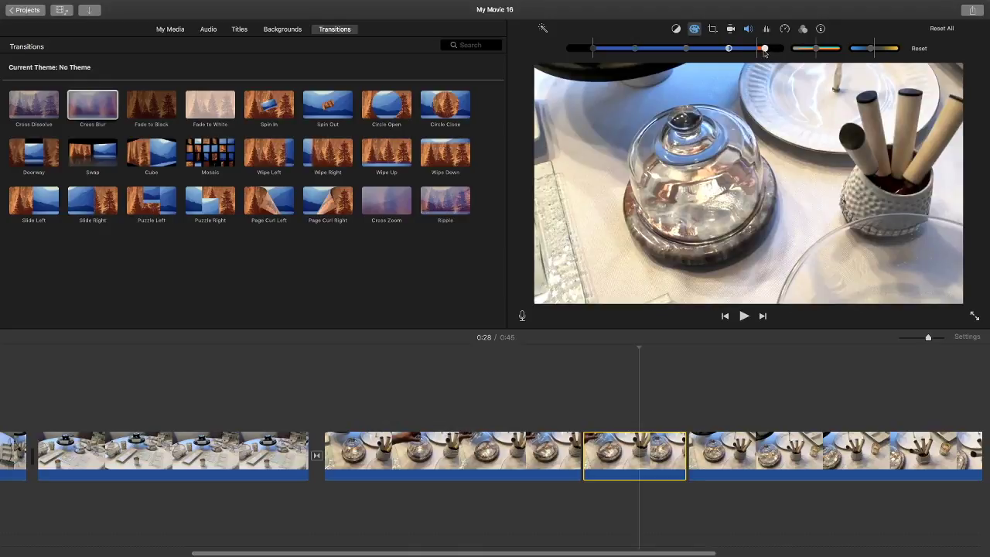
drag(765, 51, 762, 50)
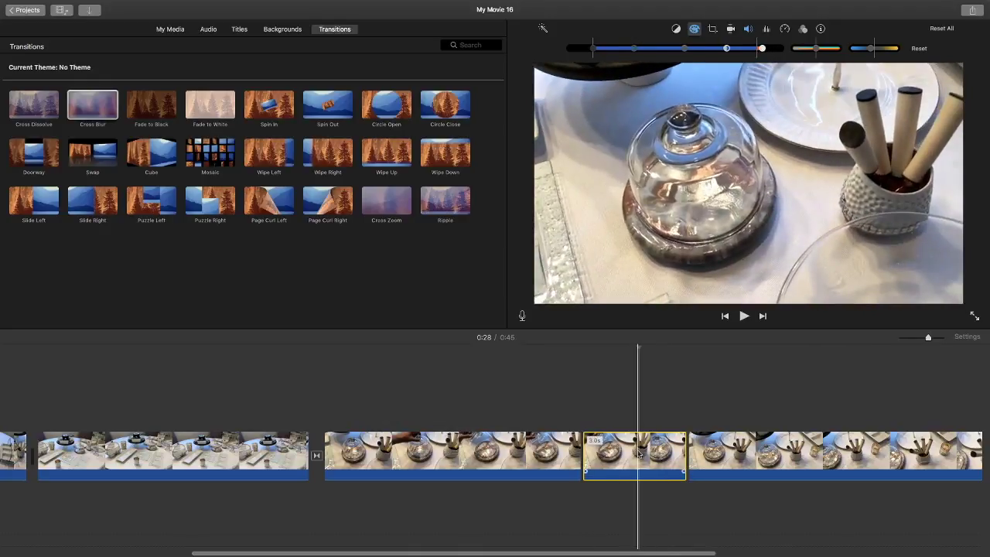
Apply the Ken Burns crop style to the short segment and shrink its end frame around the glass dome.
click(714, 29)
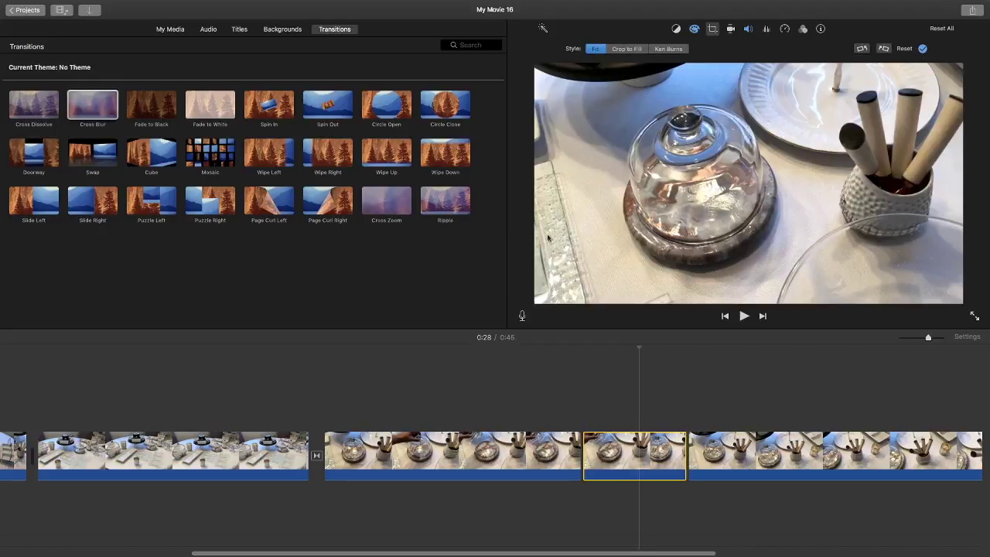
click(626, 50)
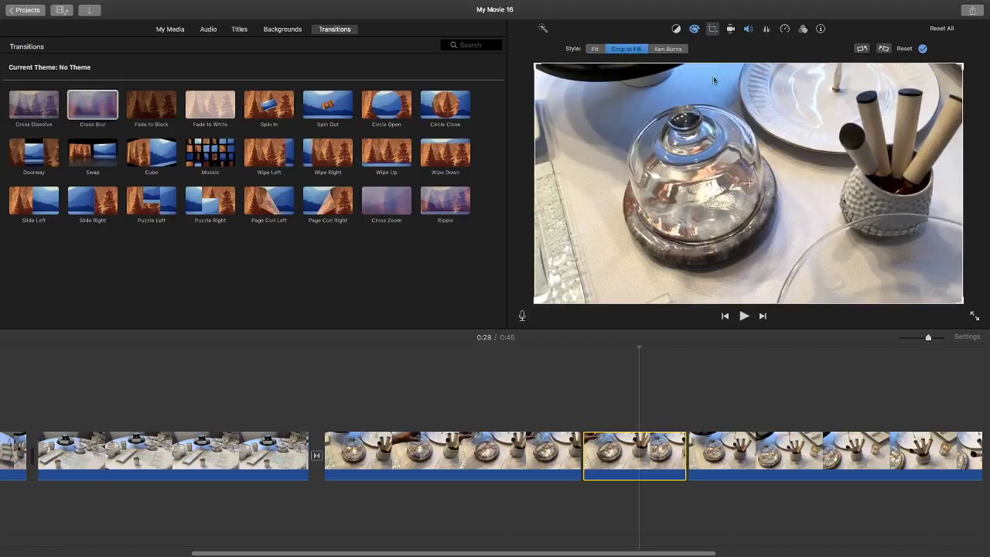
mouse_move(963, 65)
mouse_down()
mouse_move(921, 105)
mouse_move(821, 164)
mouse_move(957, 118)
mouse_move(964, 64)
mouse_up()
click(670, 49)
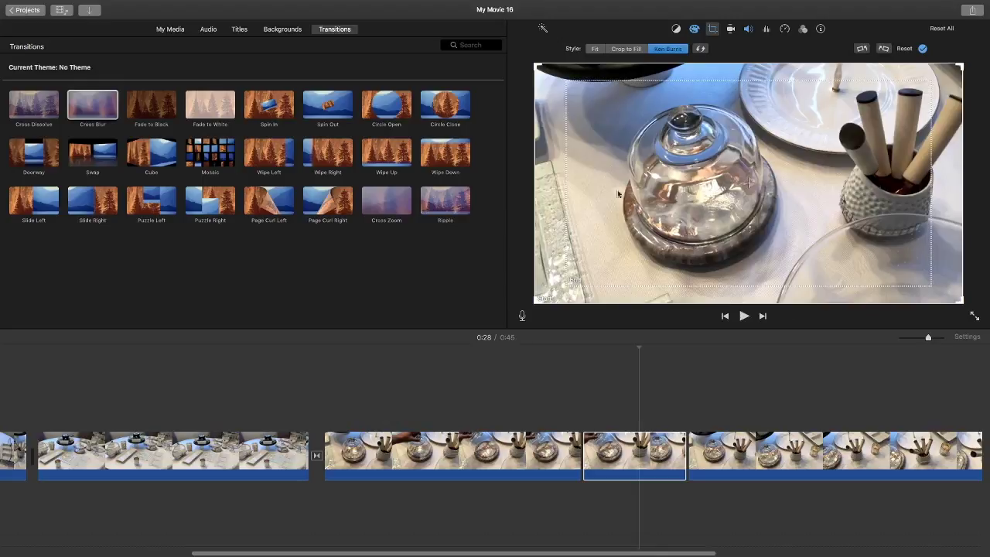
click(572, 281)
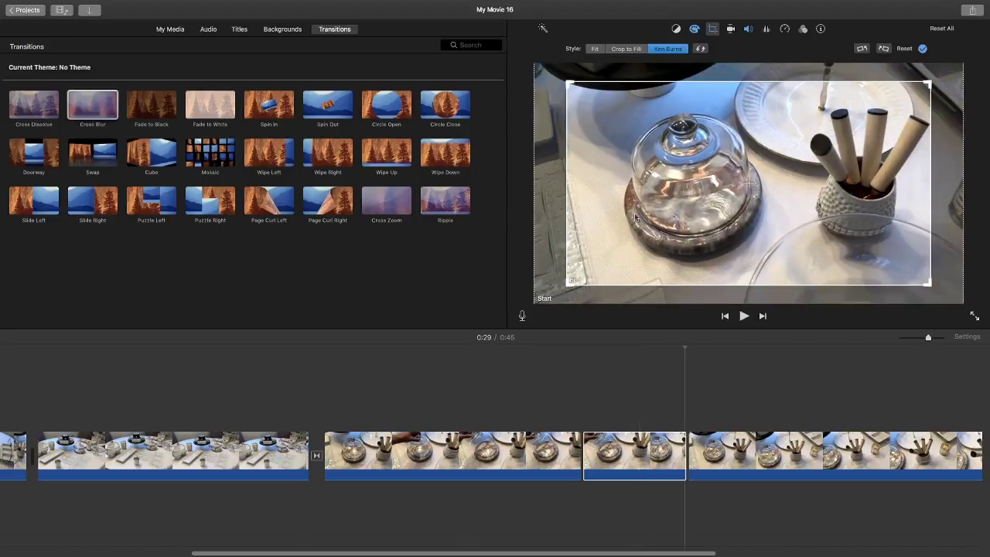
drag(928, 82, 781, 144)
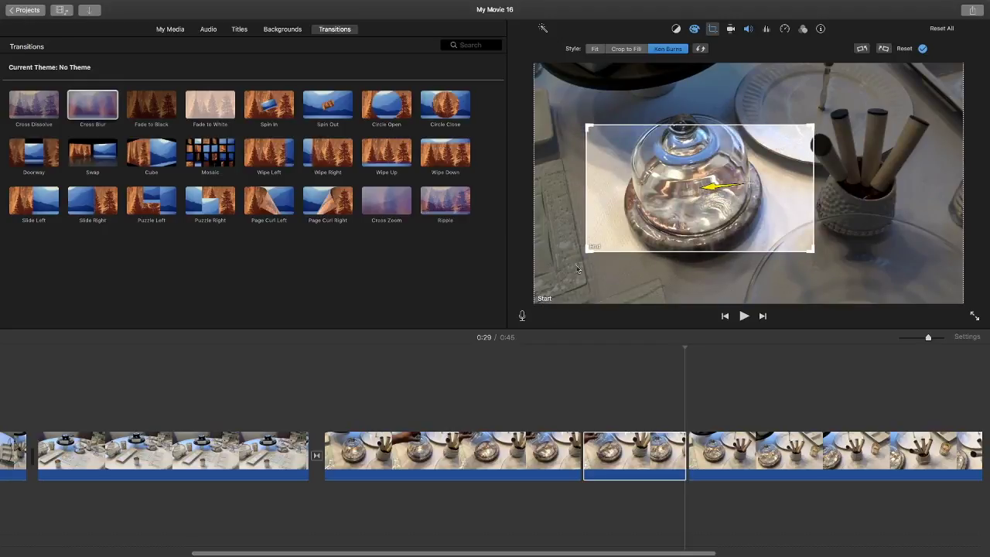
Play the timeline from before the 0:26 cut through the Ken Burns segment to review the zoom.
click(553, 441)
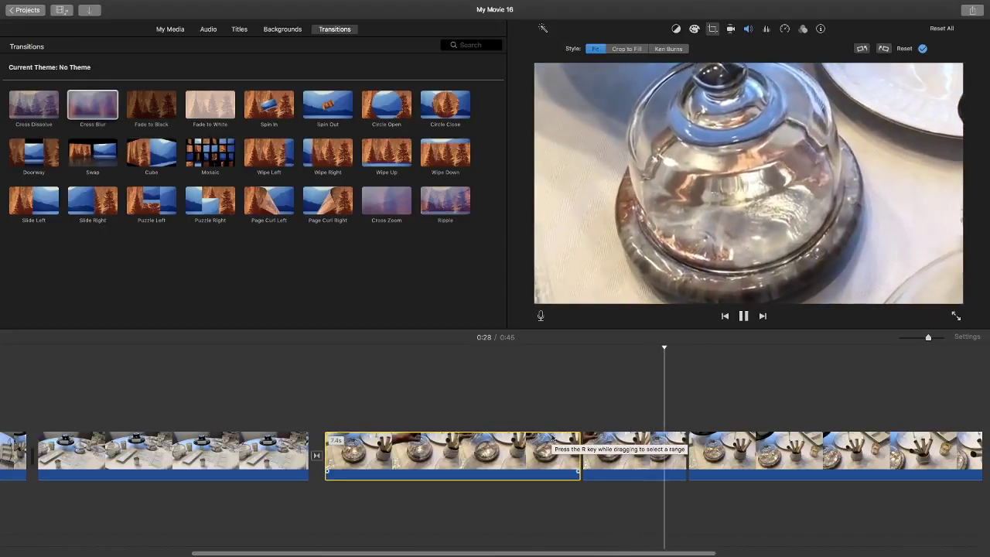
key(space)
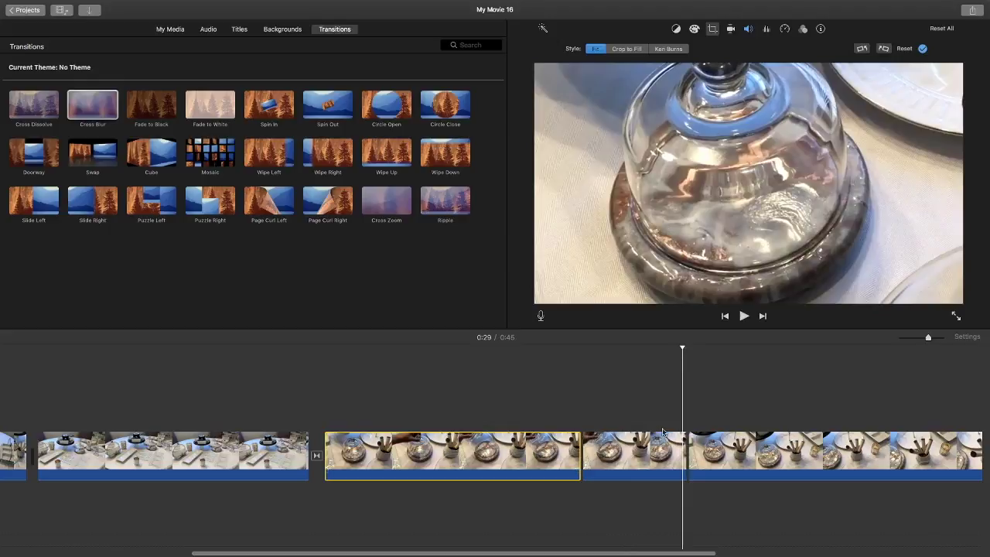
key(space)
key(space)
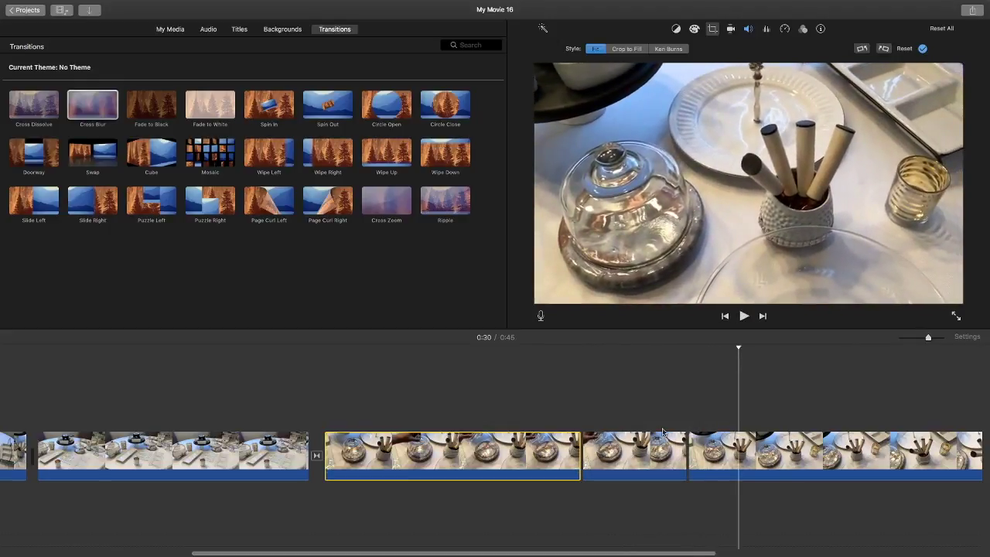
Play on to about 0:31, split the final clip there and delete everything after the split.
key(space)
key(space)
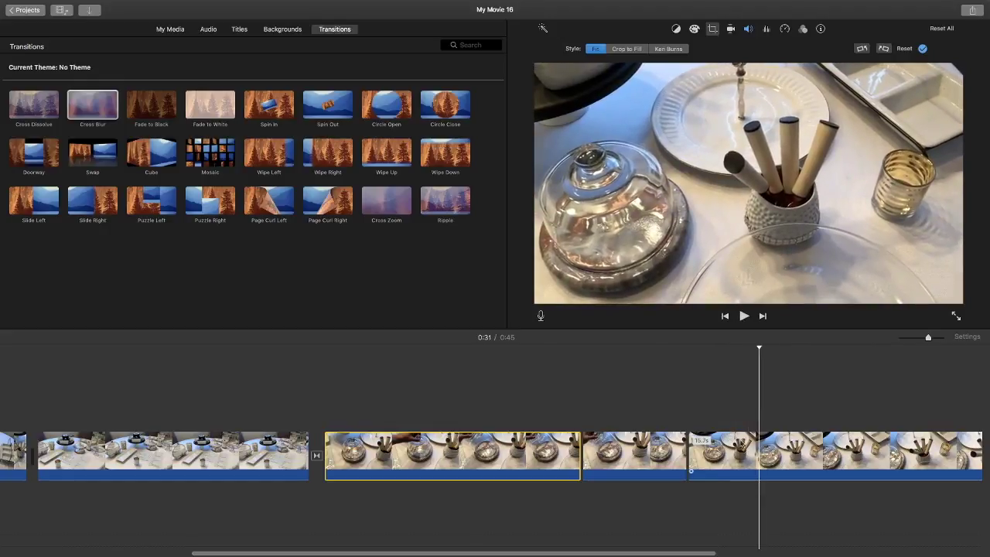
click(760, 443)
right_click(760, 442)
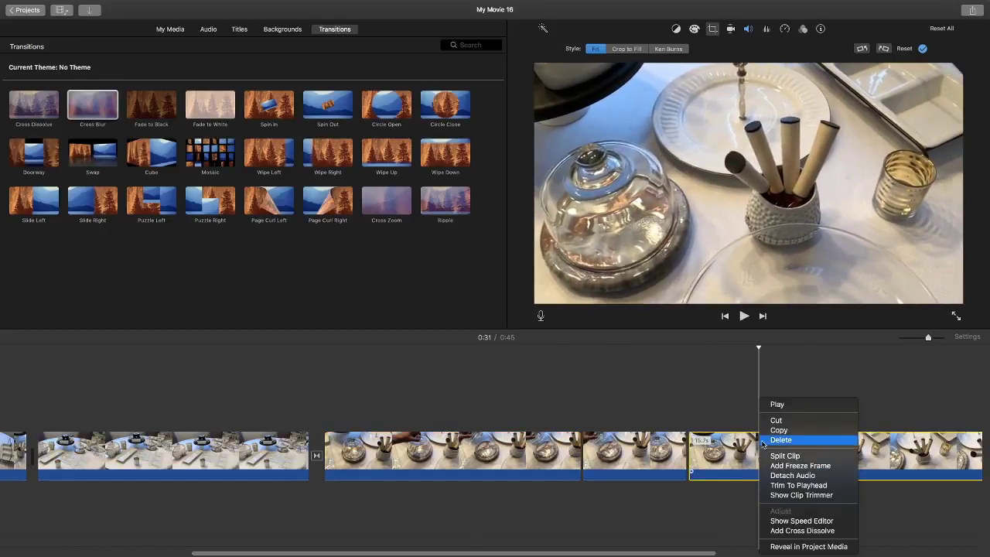
click(786, 456)
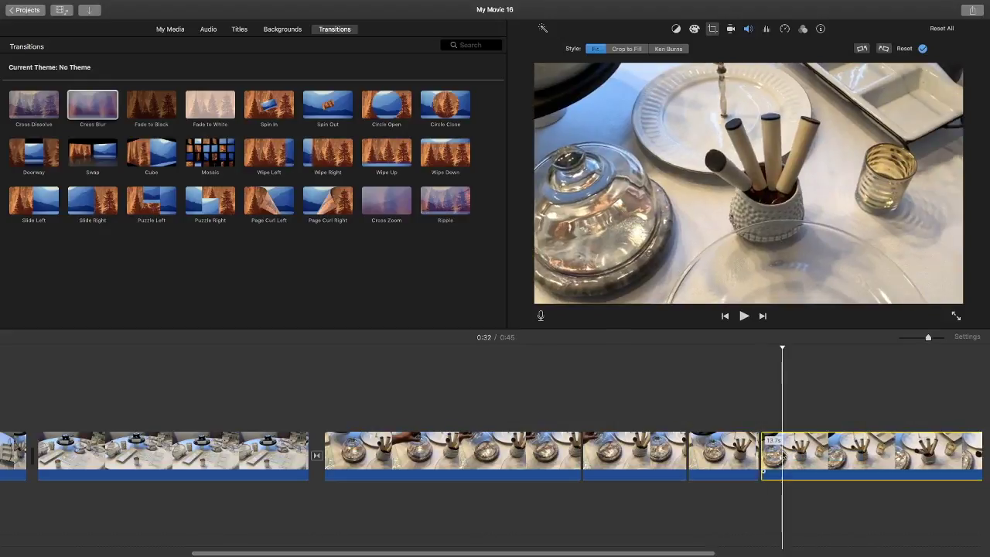
key(Delete)
Apply the Ken Burns crop style to the last segment, with the start frame tight around the glass dome and the end frame widened to include its base.
click(717, 456)
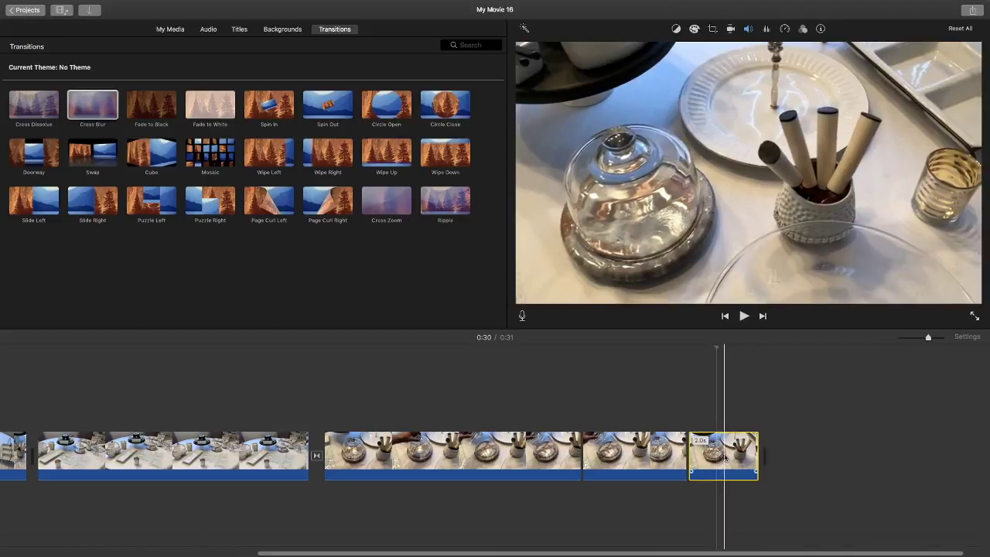
click(712, 30)
click(669, 51)
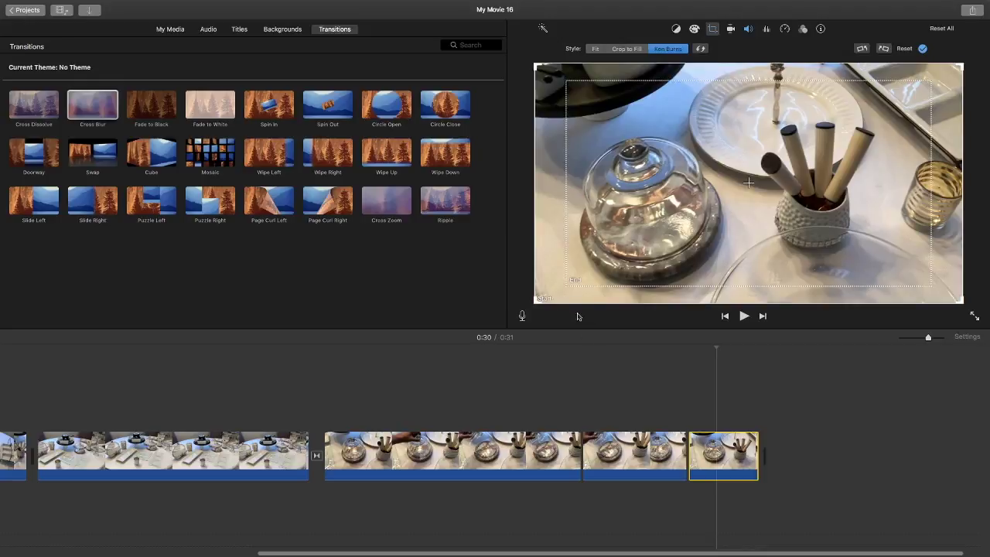
click(539, 298)
drag(536, 302, 589, 268)
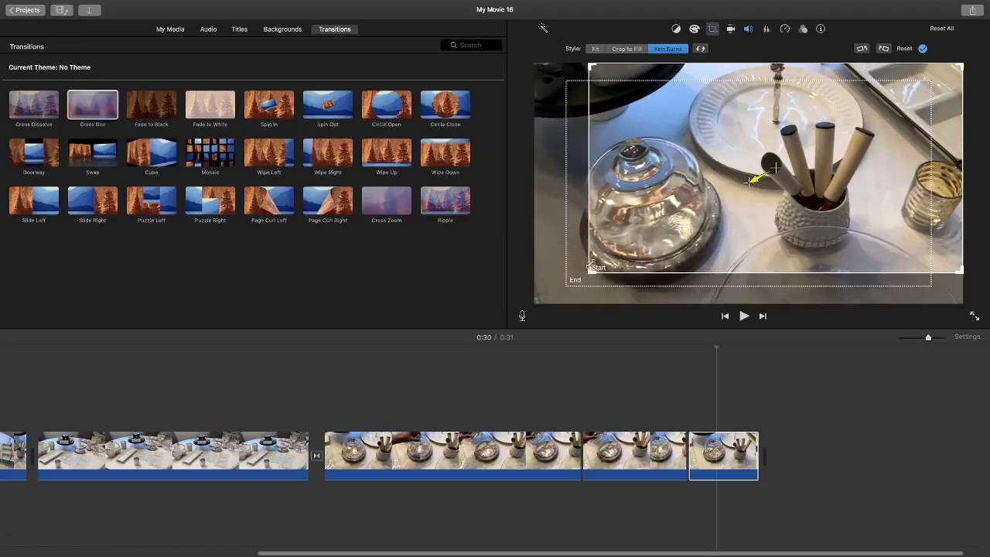
drag(960, 65, 819, 115)
drag(607, 271, 596, 271)
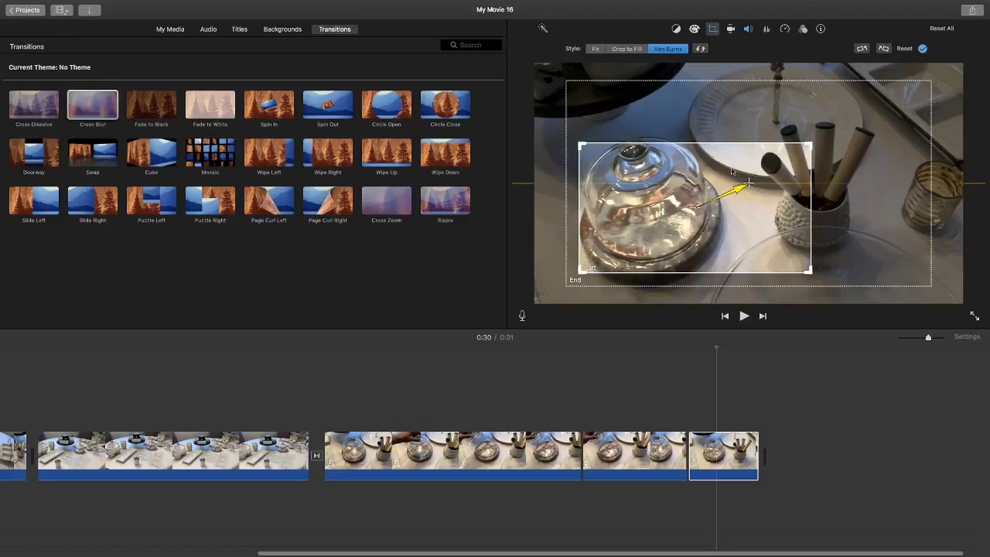
click(570, 284)
drag(568, 285, 529, 302)
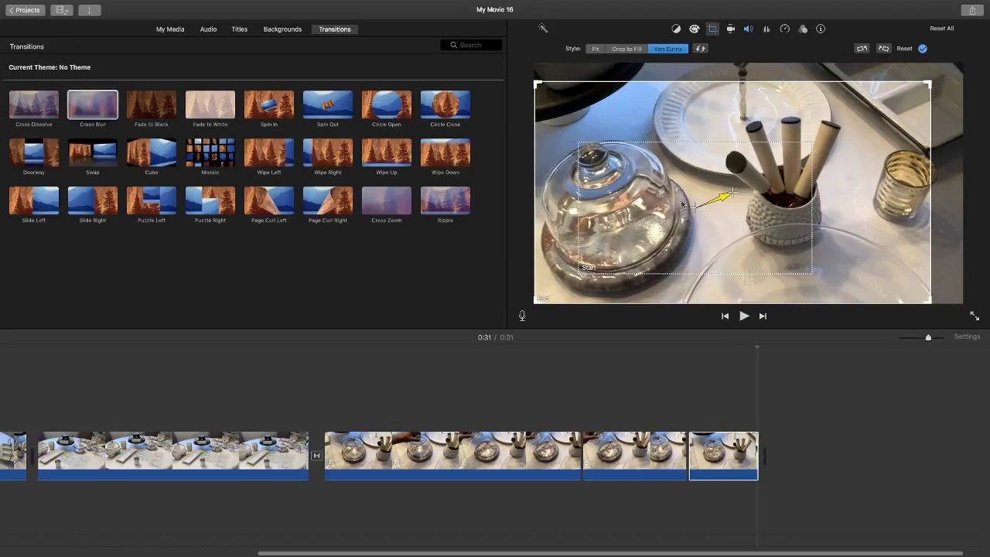
Play the timeline from before the 0:26 cut to the end to review both Ken Burns segments.
click(557, 427)
key(space)
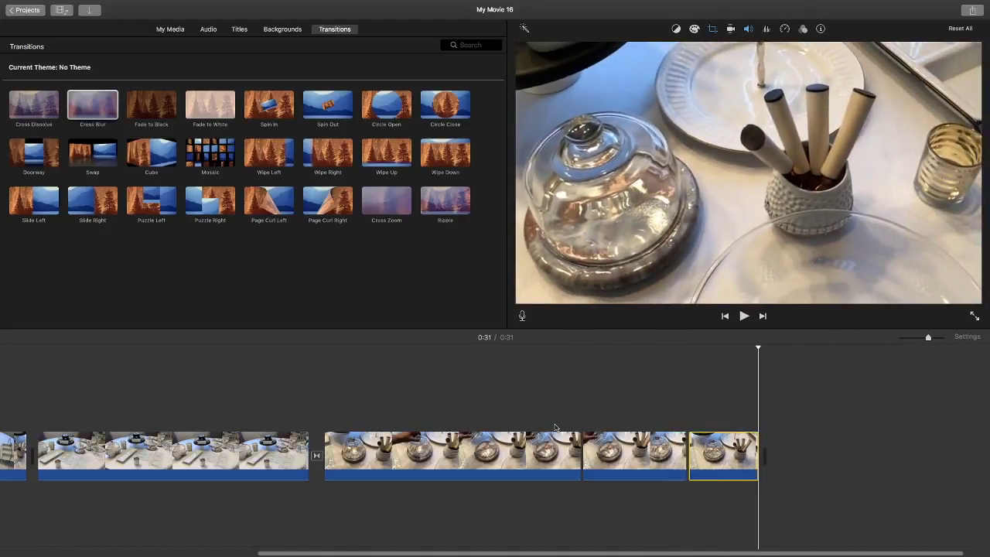
key(space)
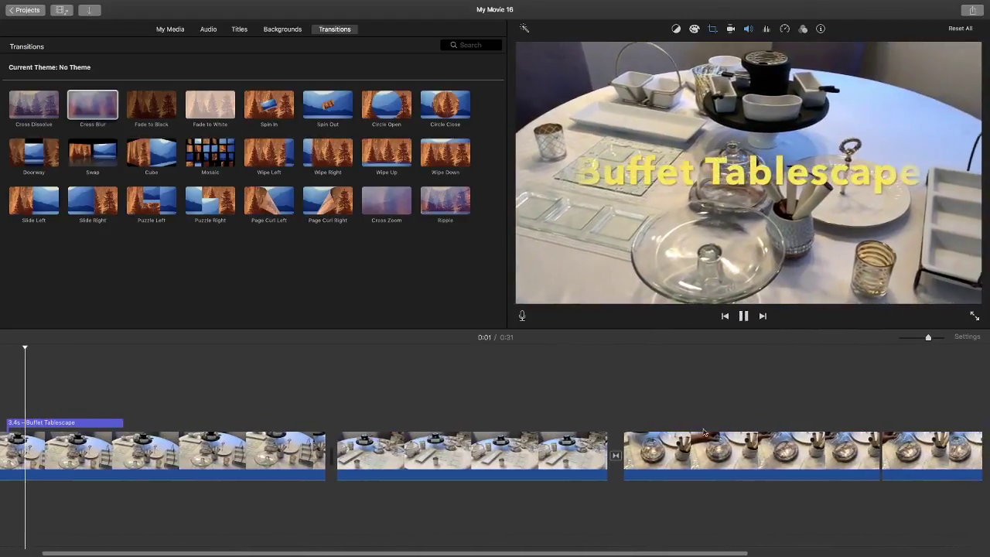
Color-correct the last segment with a slightly cooler temperature and brighter highlights.
scroll(704, 453, right, 10)
click(723, 464)
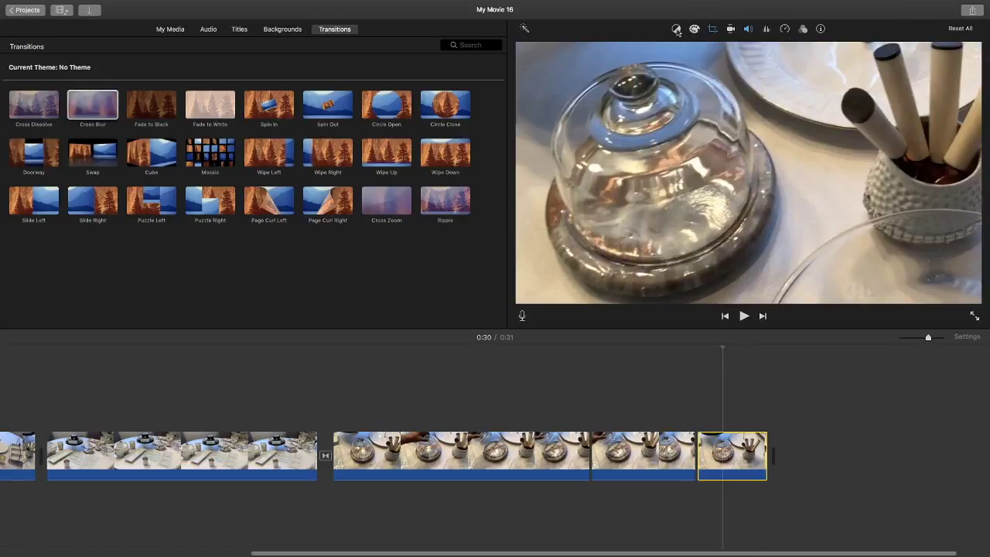
click(676, 30)
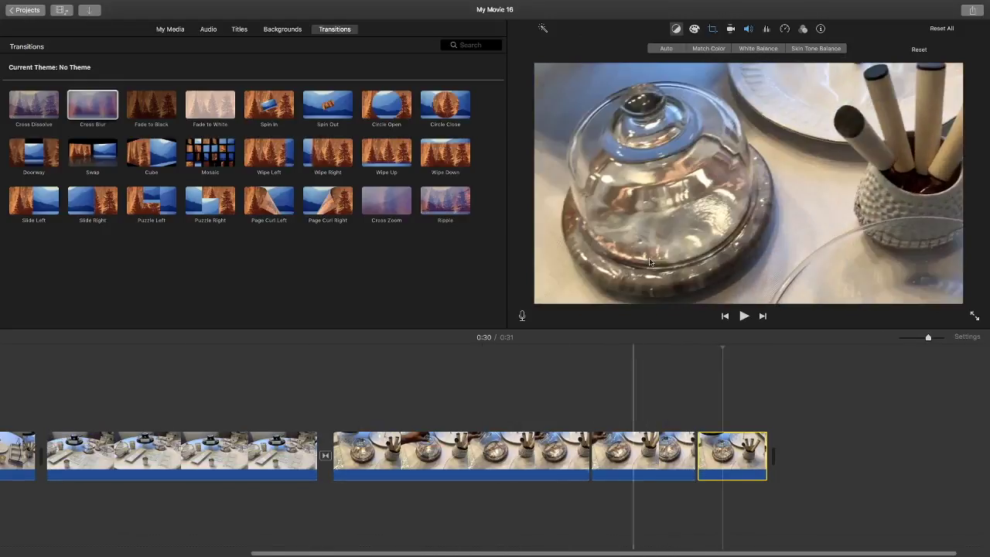
click(695, 29)
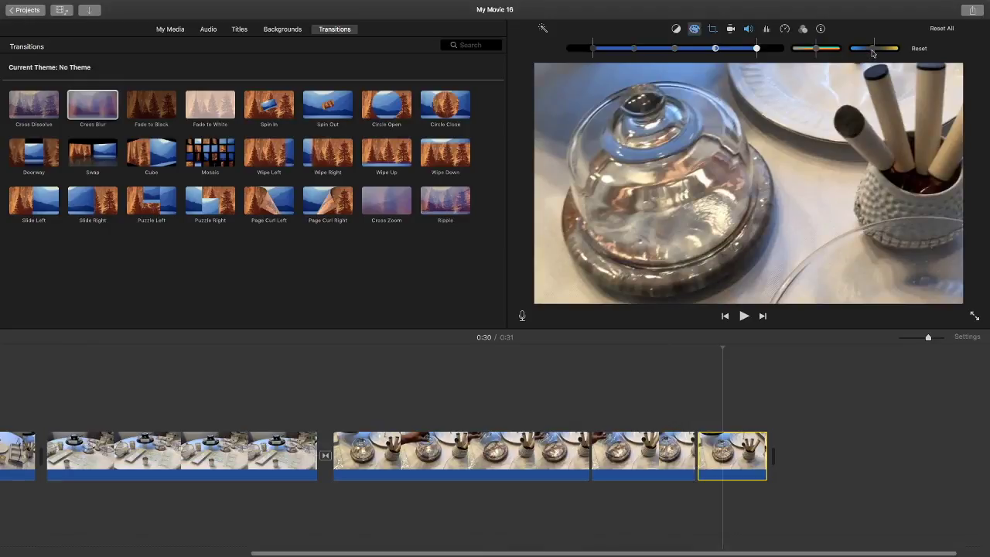
drag(757, 48, 762, 49)
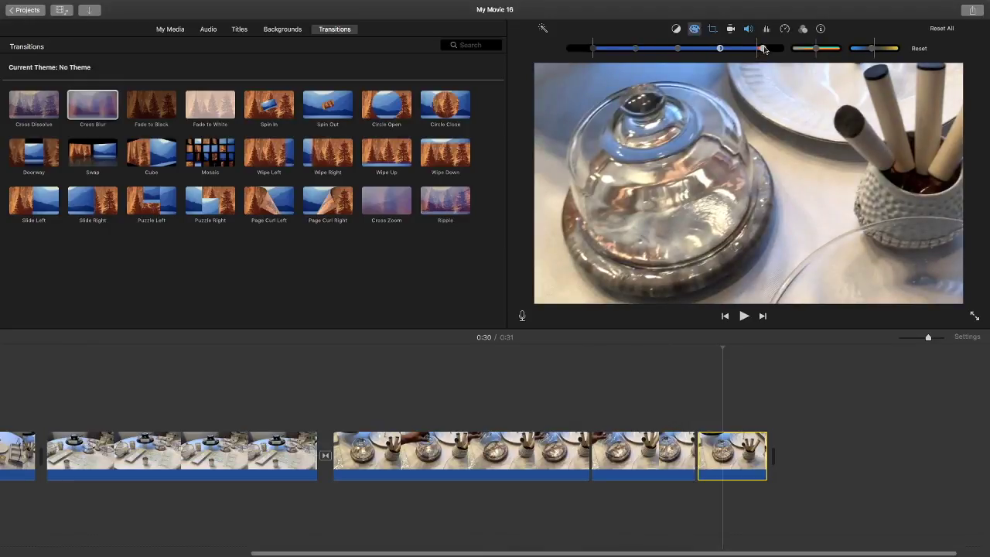
drag(724, 50, 719, 50)
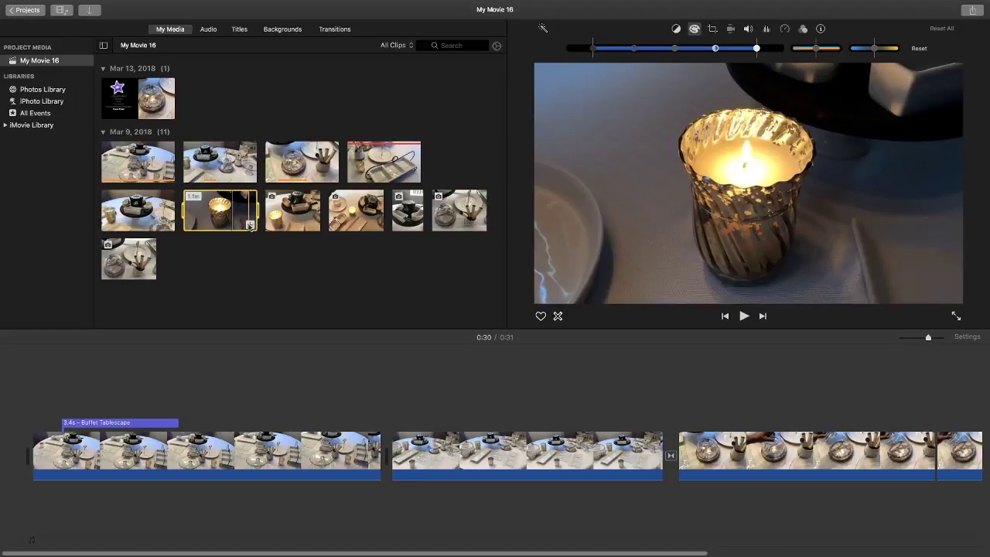
Append the full lit-candle clip from the project media to the end of the timeline.
click(250, 225)
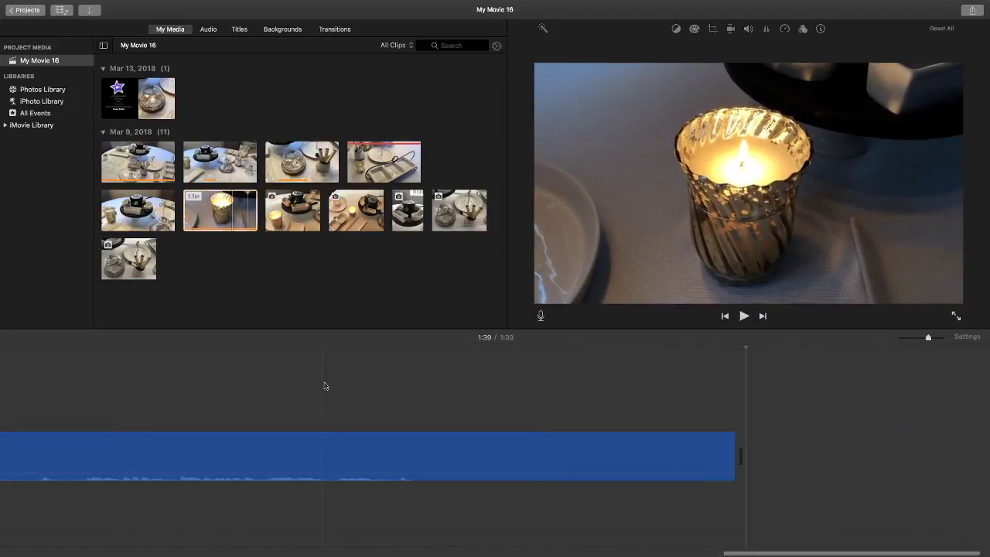
scroll(148, 371, left, 3)
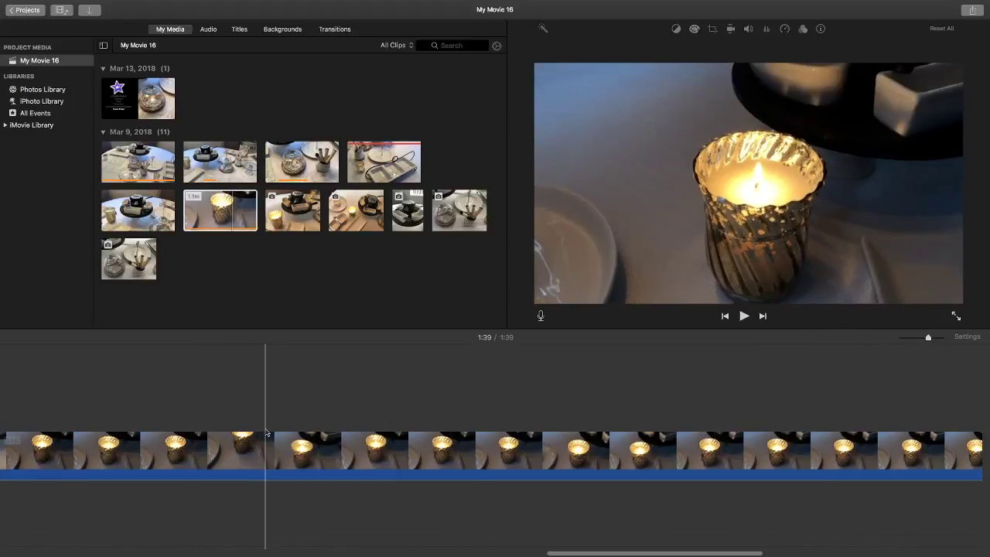
scroll(270, 434, left, 3)
scroll(193, 422, left, 5)
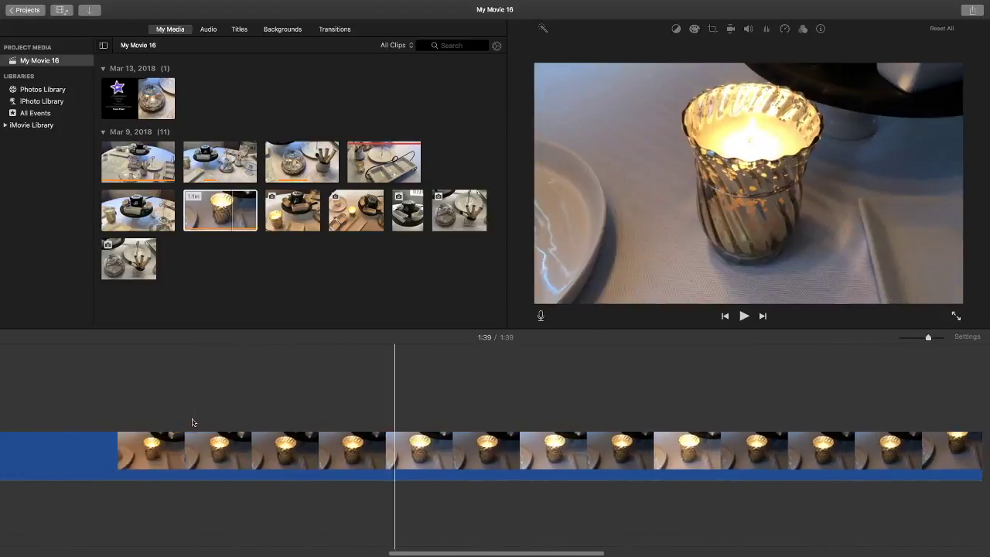
scroll(174, 421, left, 6)
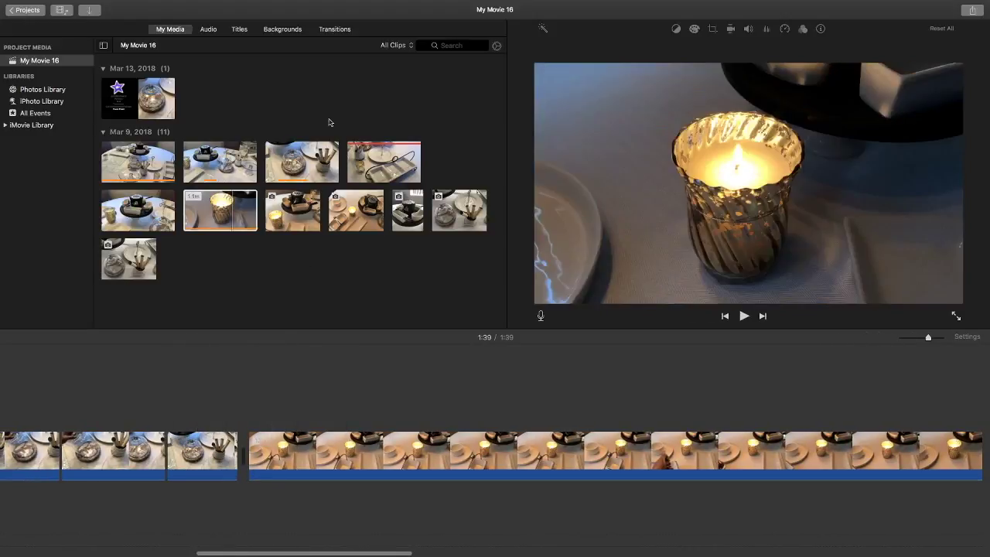
Add a Cross Zoom transition between the last glass dome segment and the candle clip.
click(335, 29)
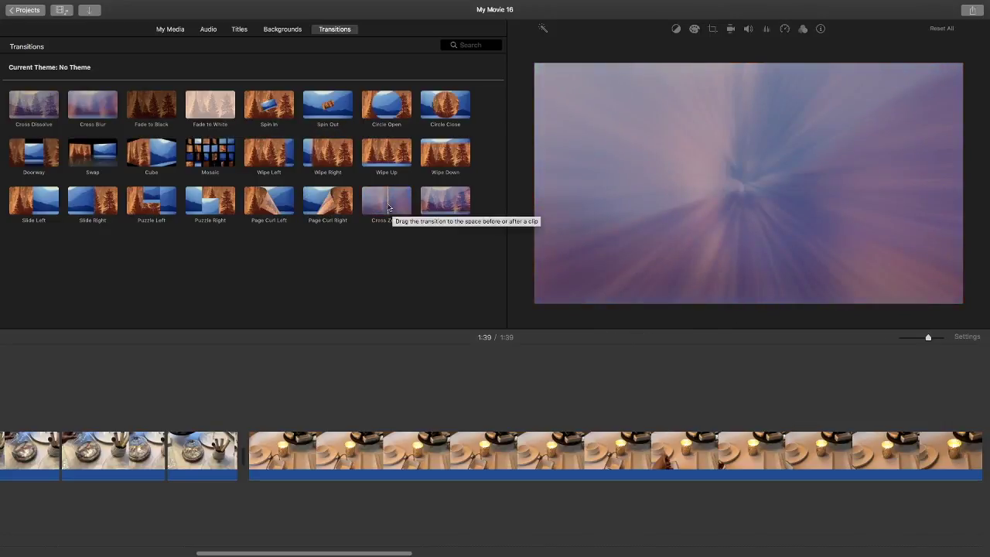
click(389, 207)
drag(389, 207, 209, 456)
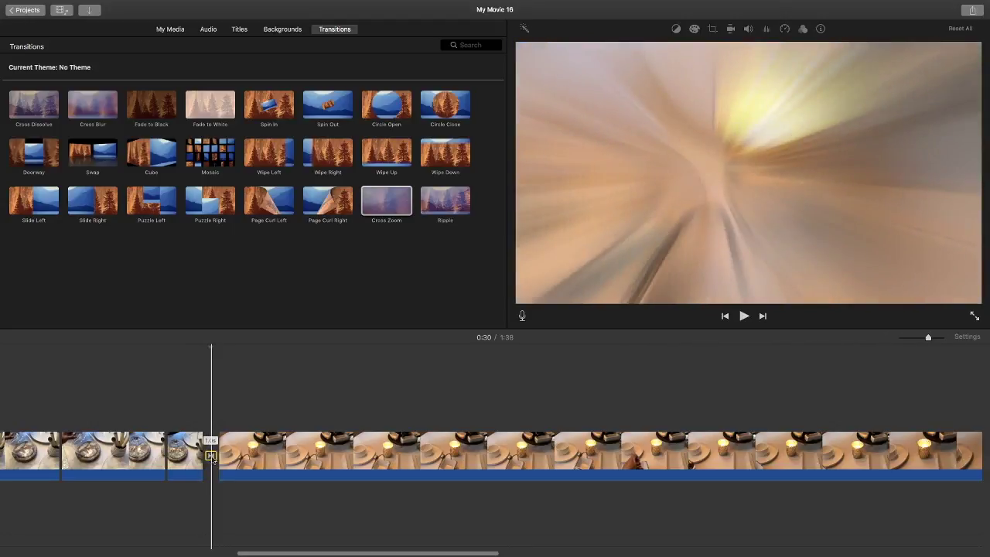
Play from the dome segment before the Cross Zoom into the candle clip, stopping at about 0:50.
click(148, 460)
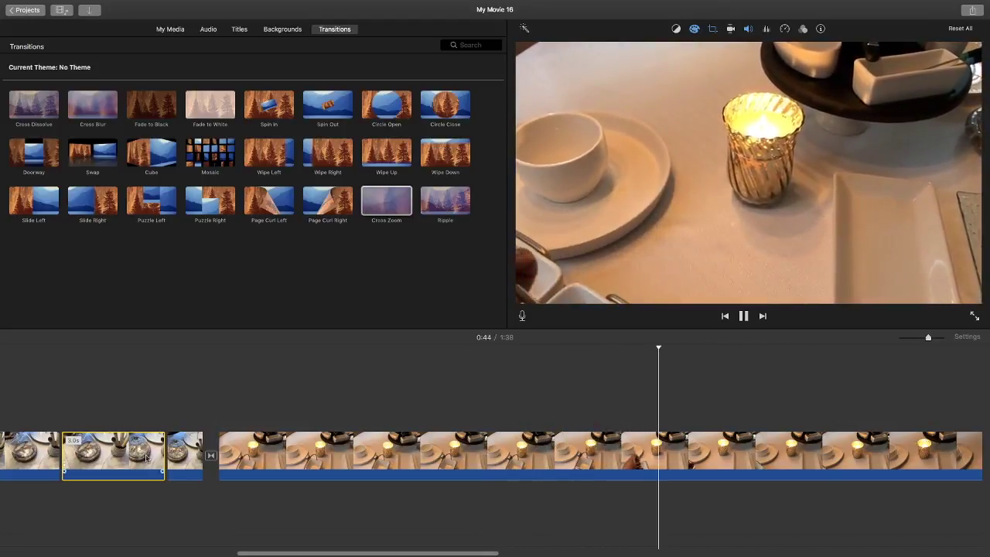
scroll(161, 468, right, 5)
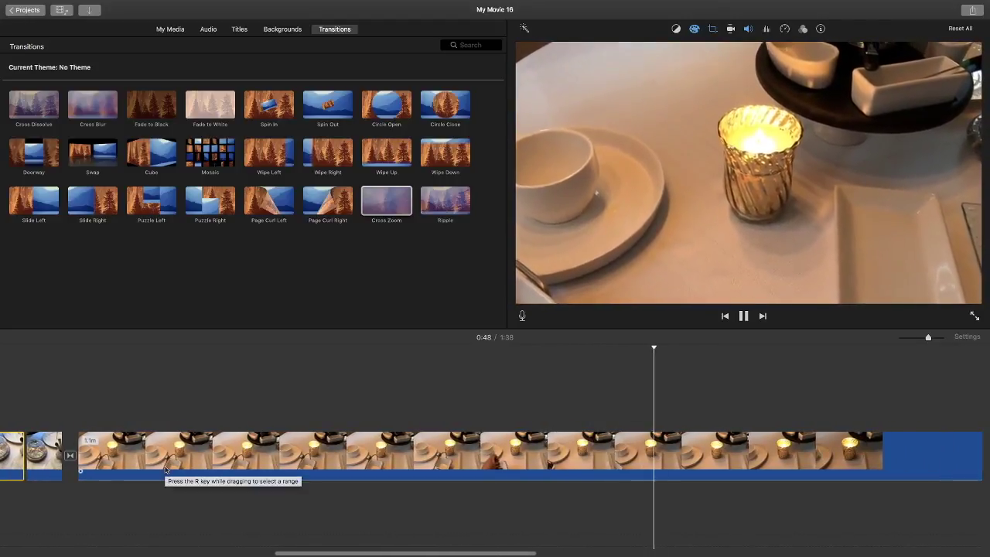
key(space)
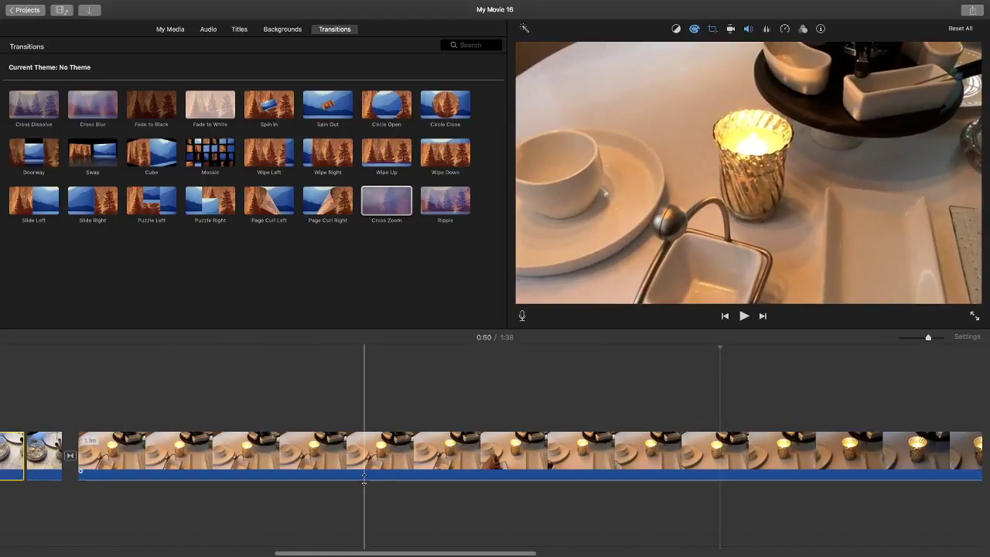
Split the candle clip at about 0:49 and delete the portion before the split.
click(609, 448)
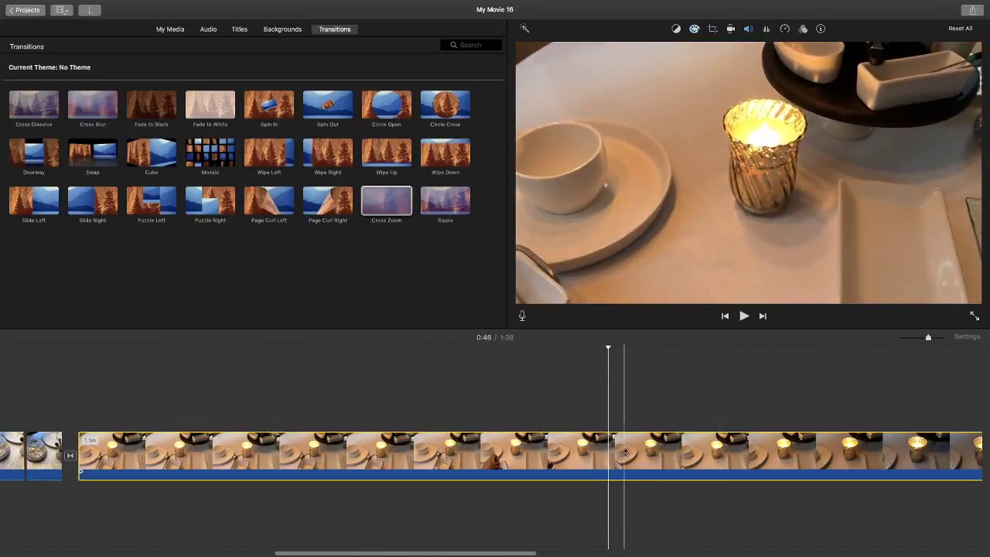
right_click(706, 455)
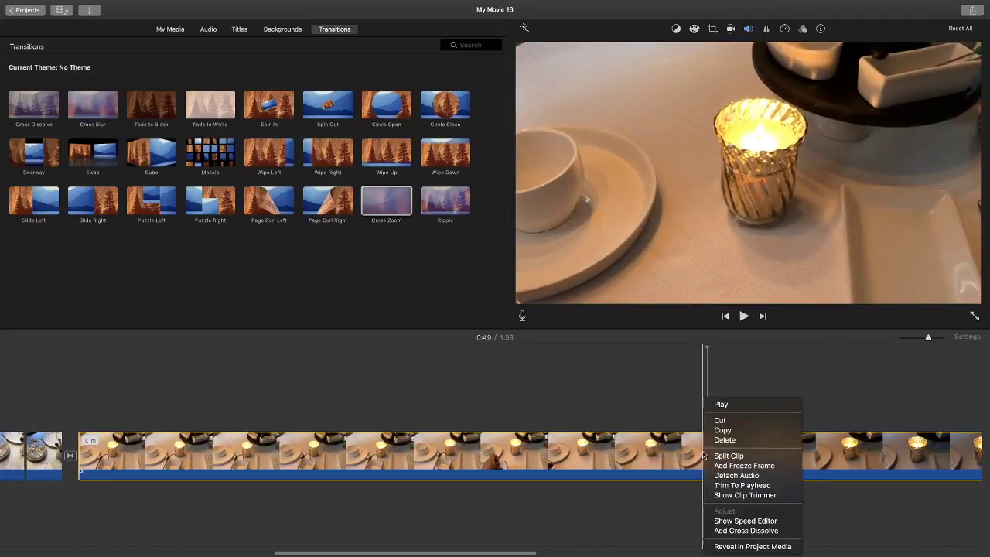
click(727, 455)
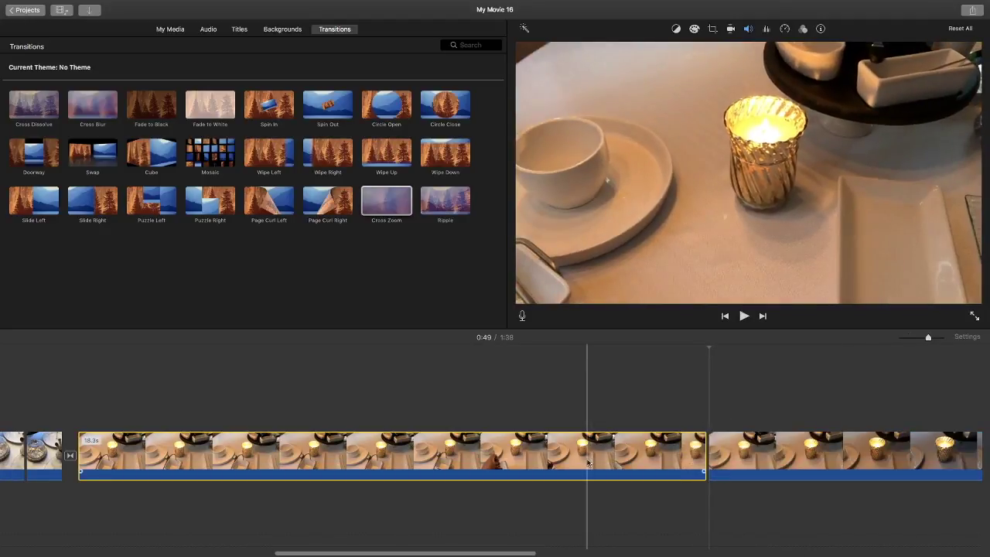
key(Delete)
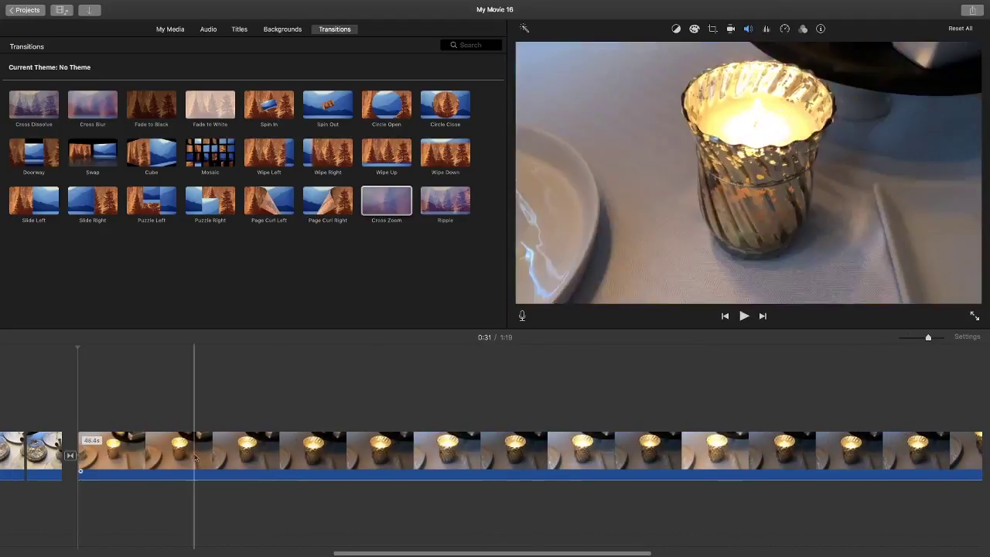
Play from the dome segment before the Cross Zoom through the end of the trimmed candle clip.
click(11, 457)
key(space)
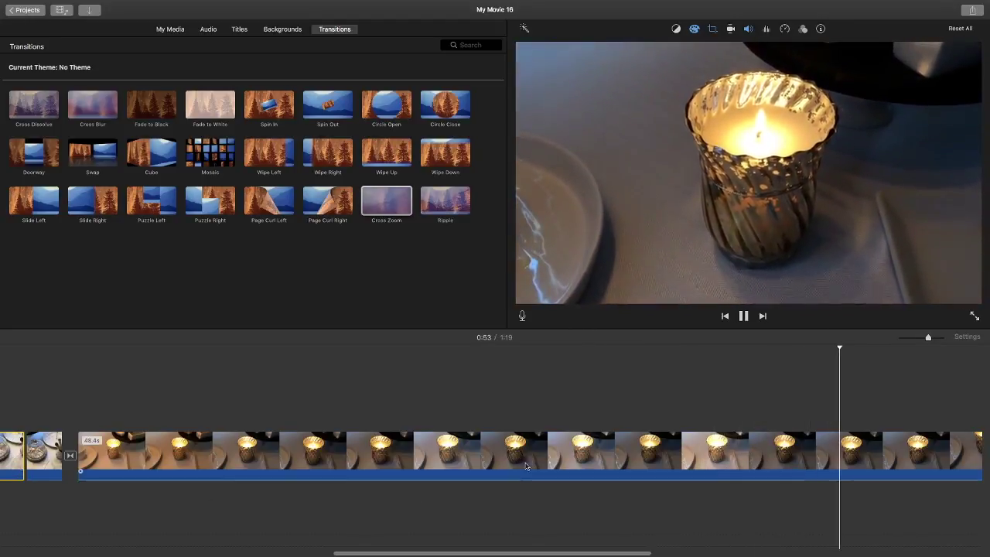
scroll(522, 466, right, 10)
scroll(522, 467, right, 3)
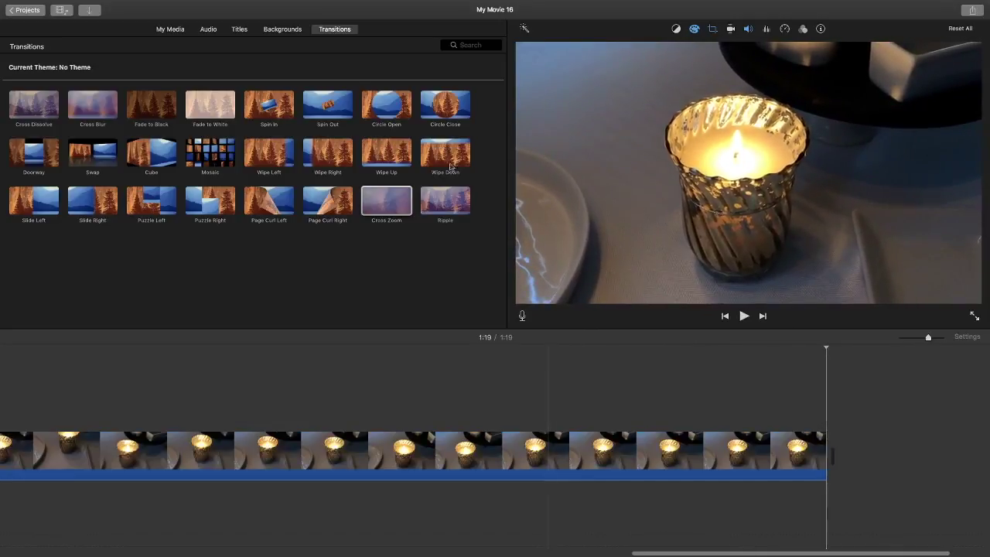
Append the 39.4 s table clip after the candle clip and place the playhead at 1:19, just before their junction.
click(177, 32)
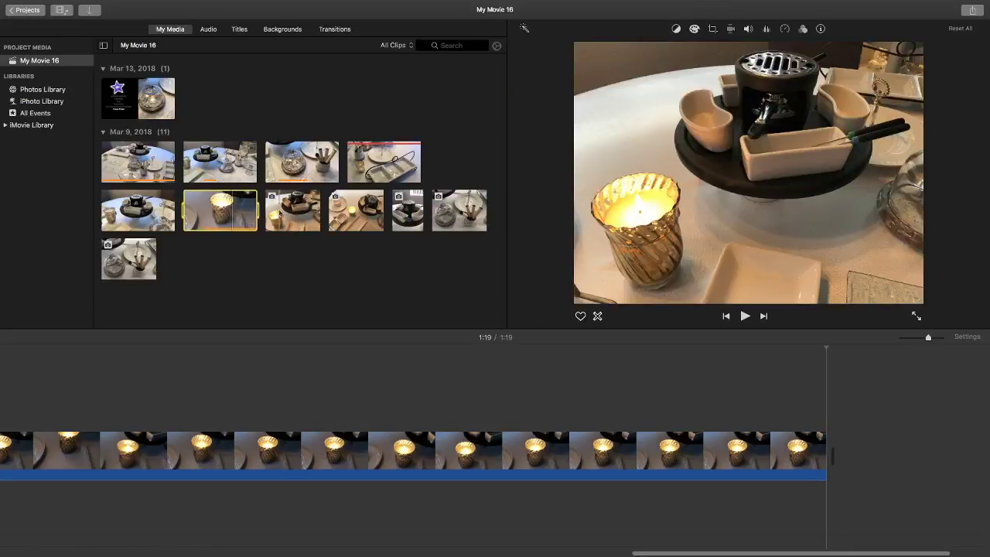
click(140, 221)
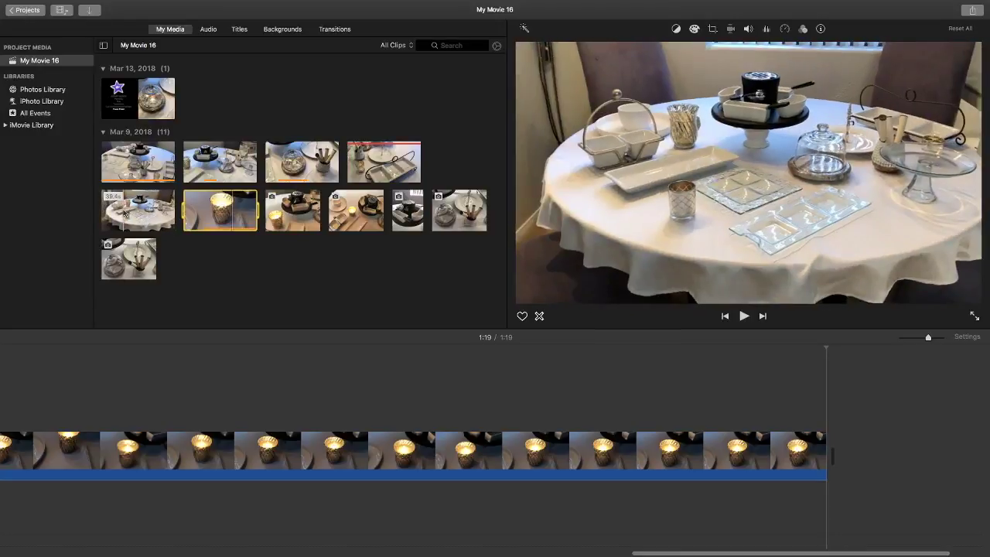
click(168, 226)
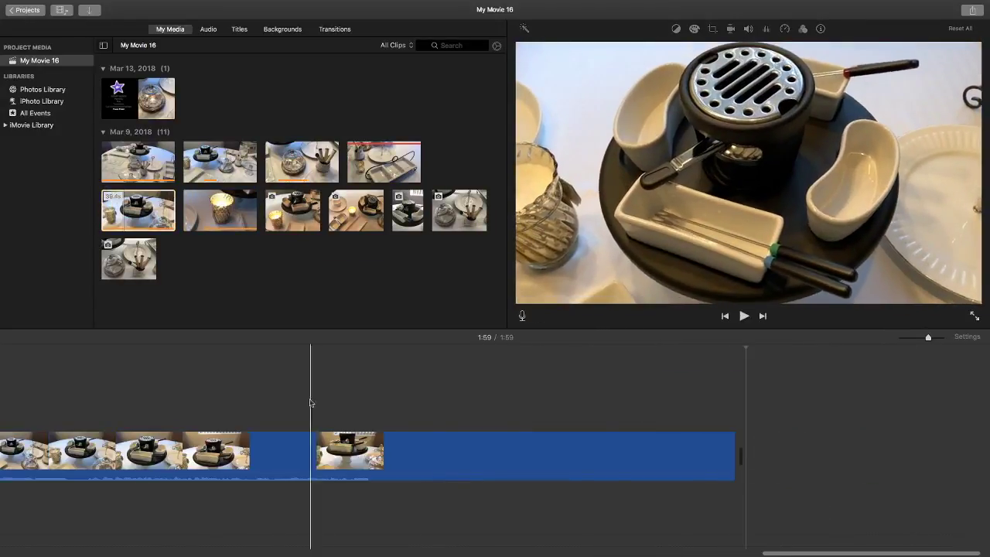
scroll(309, 406, left, 10)
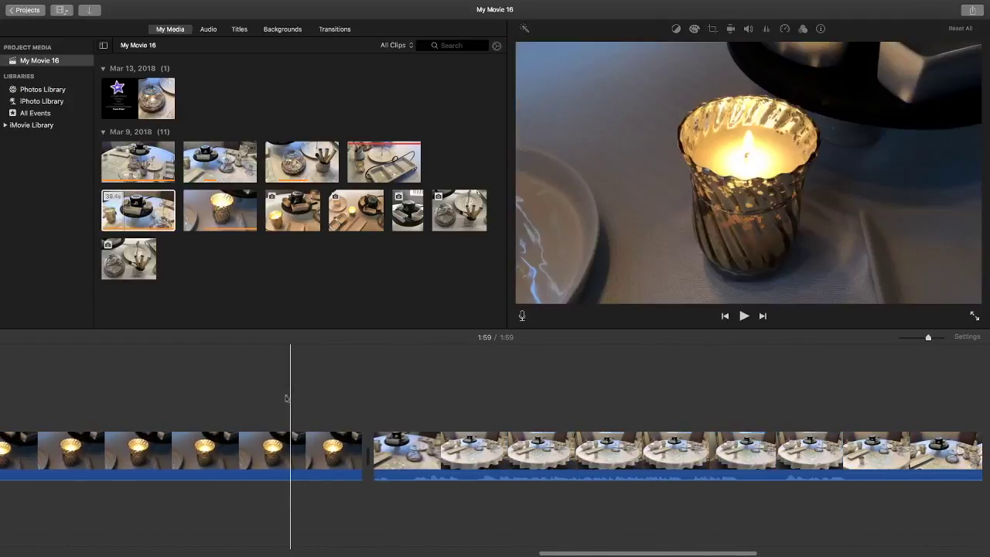
click(332, 411)
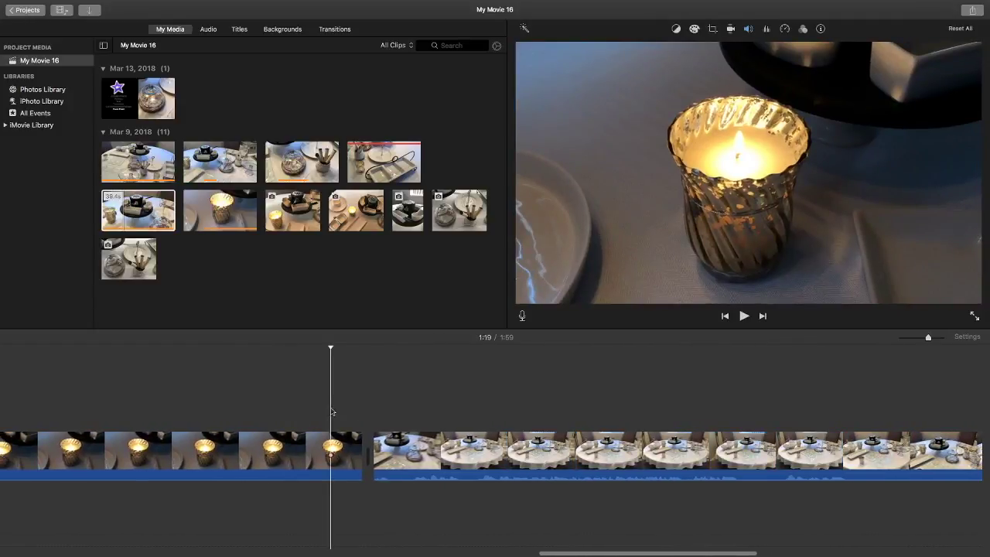
Add a Wipe Left transition between the candle clip and the following table clip, and play across it.
click(335, 29)
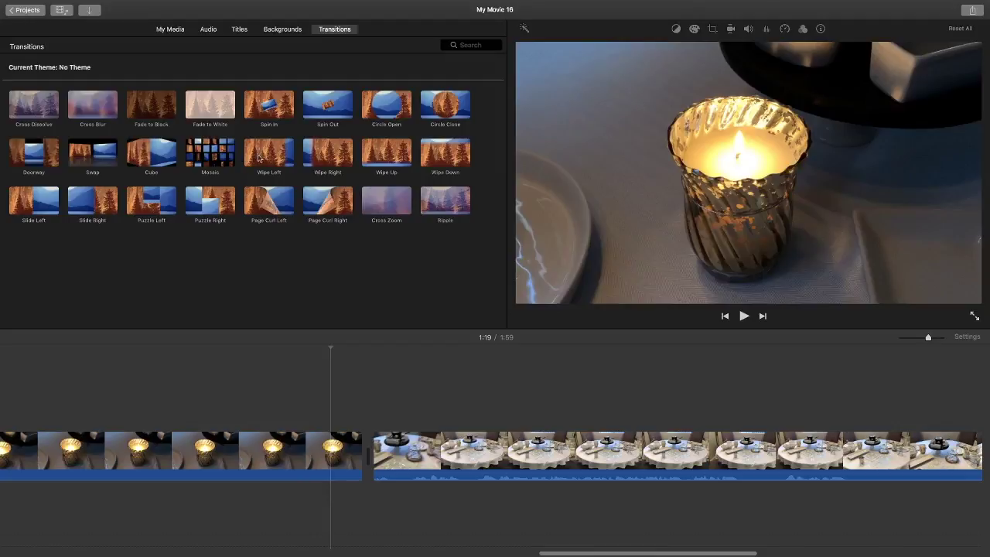
drag(284, 160, 334, 462)
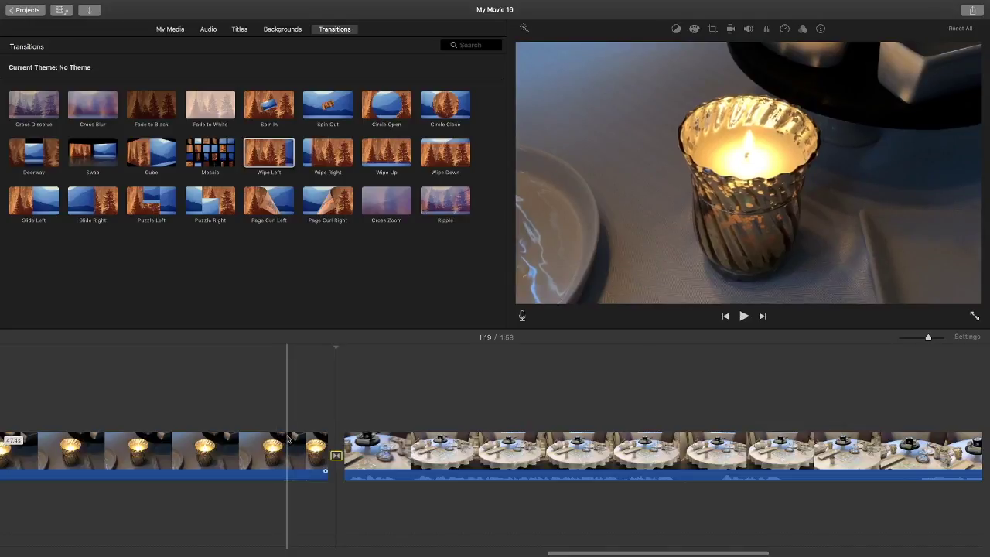
key(space)
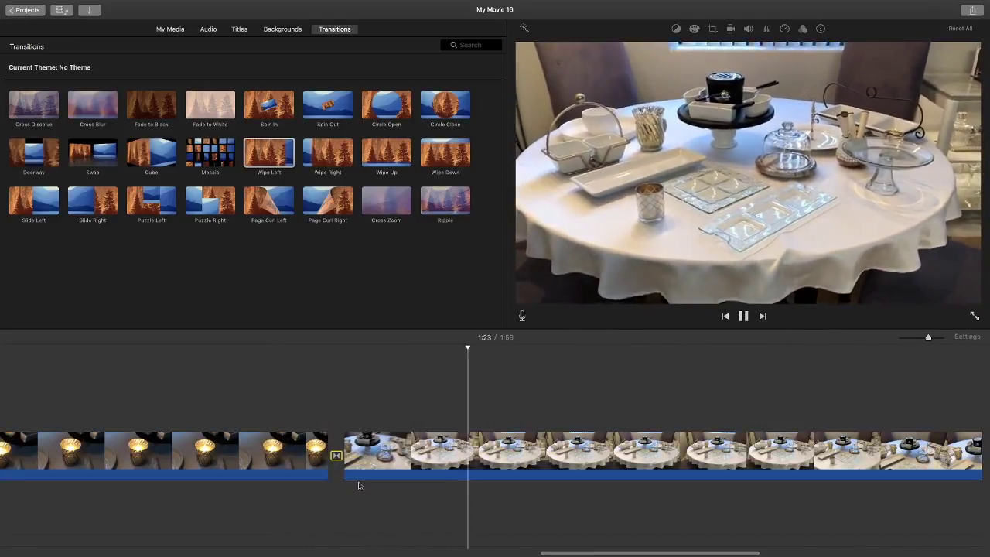
Replay the Wipe Left junction from about 1:17 and again from 1:16, stopping a few seconds into the table clip.
click(286, 459)
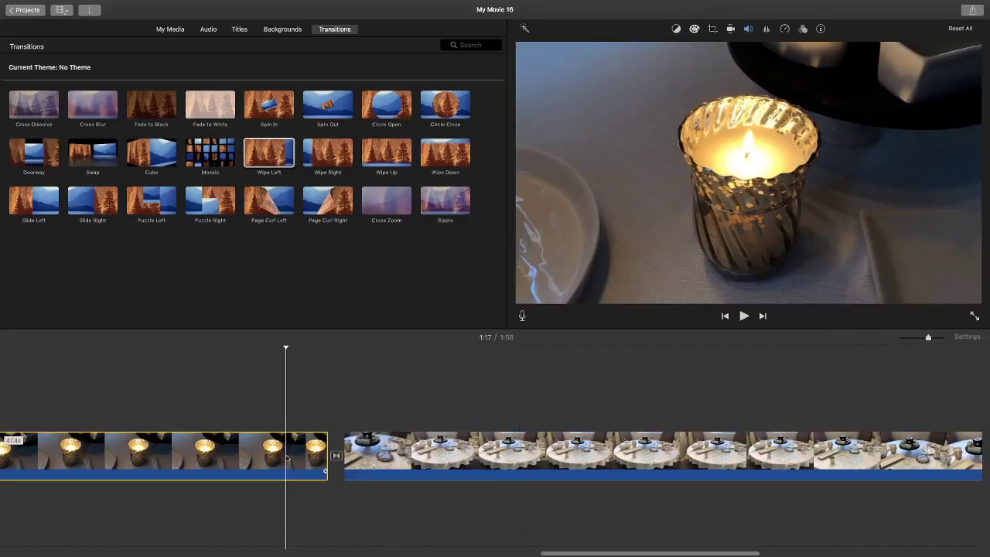
key(space)
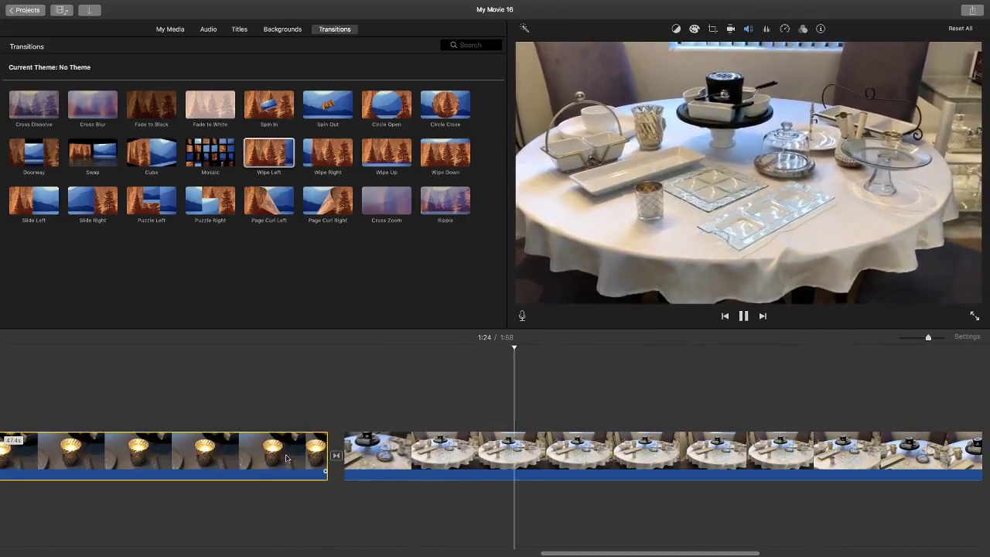
click(260, 461)
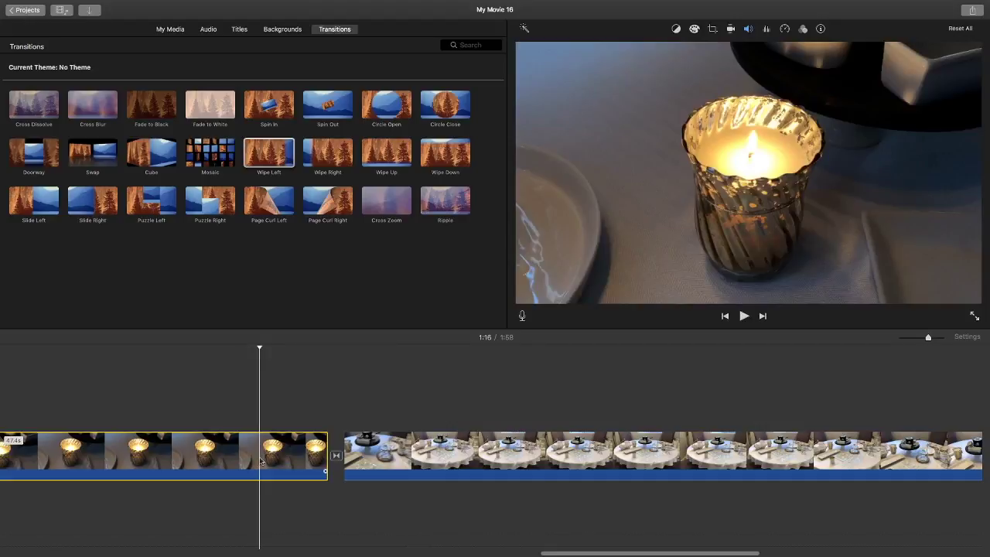
key(space)
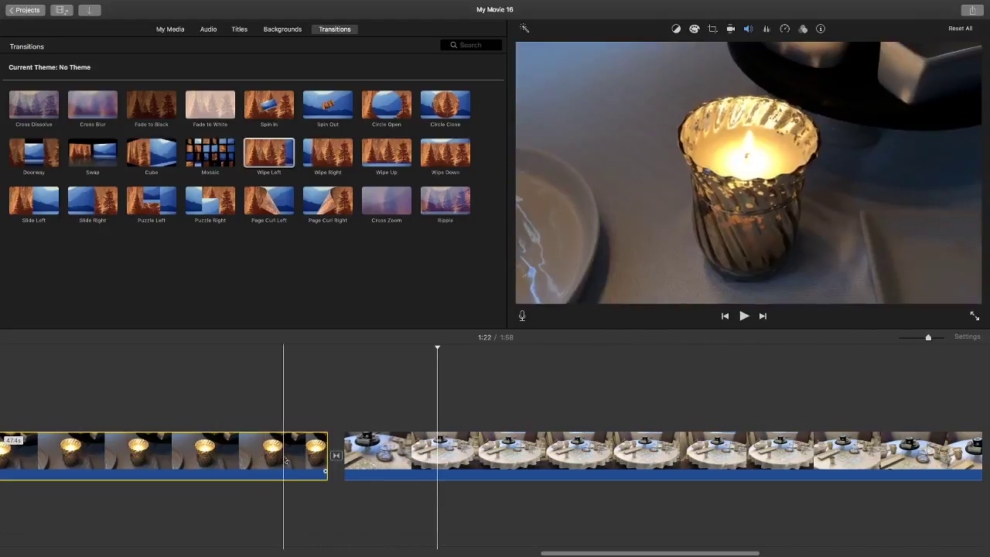
Shorten the table clip after the Wipe Left transition to 35.5 s by trimming its beginning.
click(362, 456)
drag(347, 456, 448, 463)
click(408, 467)
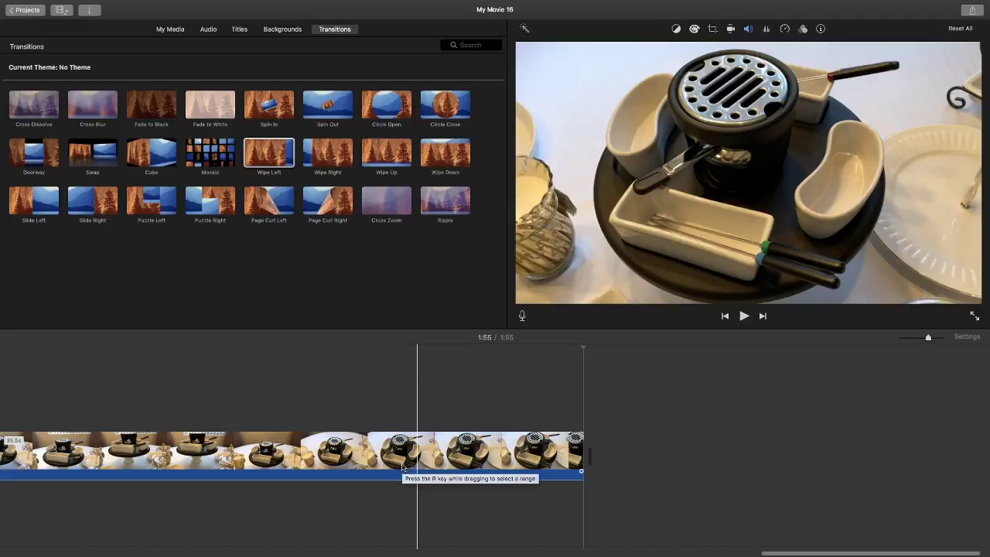
Color-correct the last table clip by making its color temperature slightly cooler and its highlights slightly brighter.
click(462, 456)
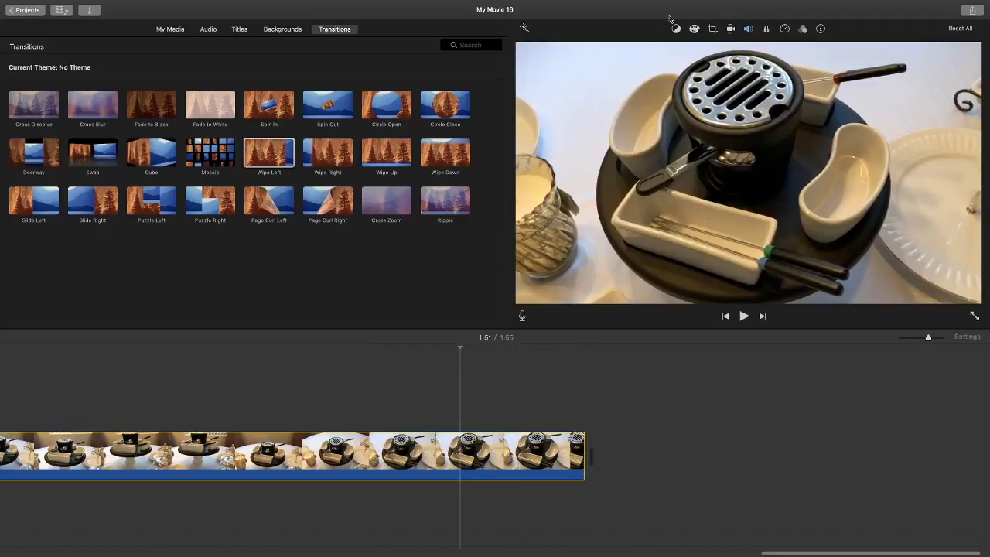
click(694, 30)
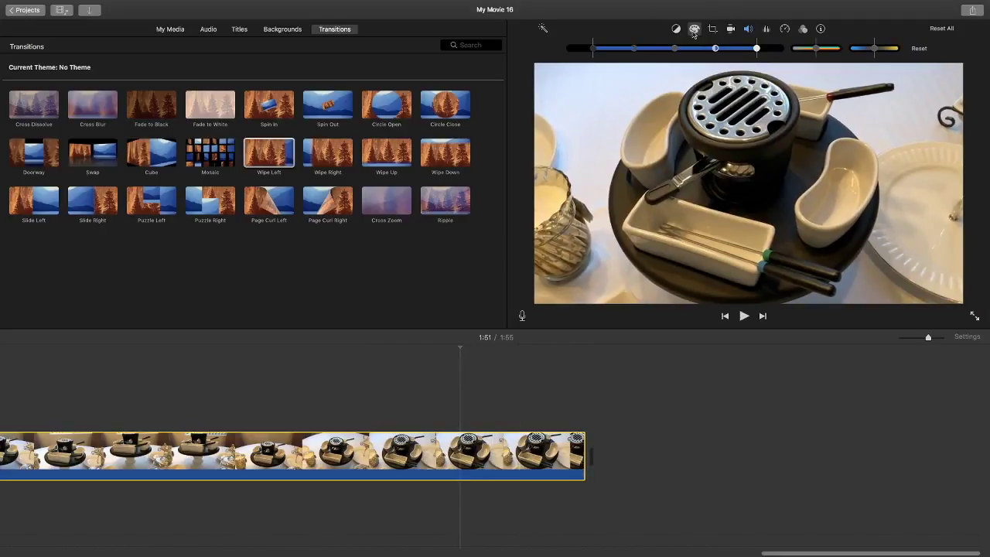
drag(757, 49, 711, 49)
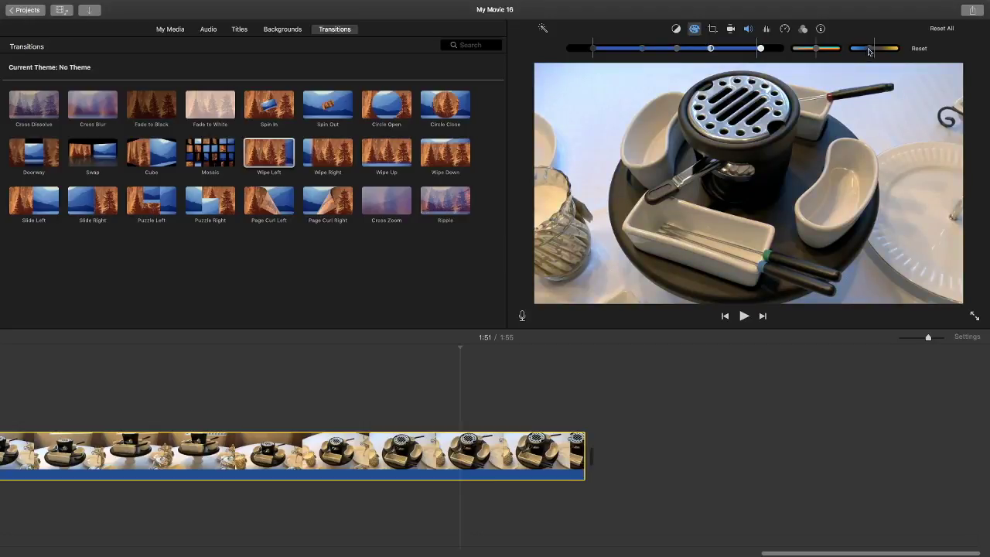
drag(711, 49, 714, 51)
drag(761, 50, 780, 51)
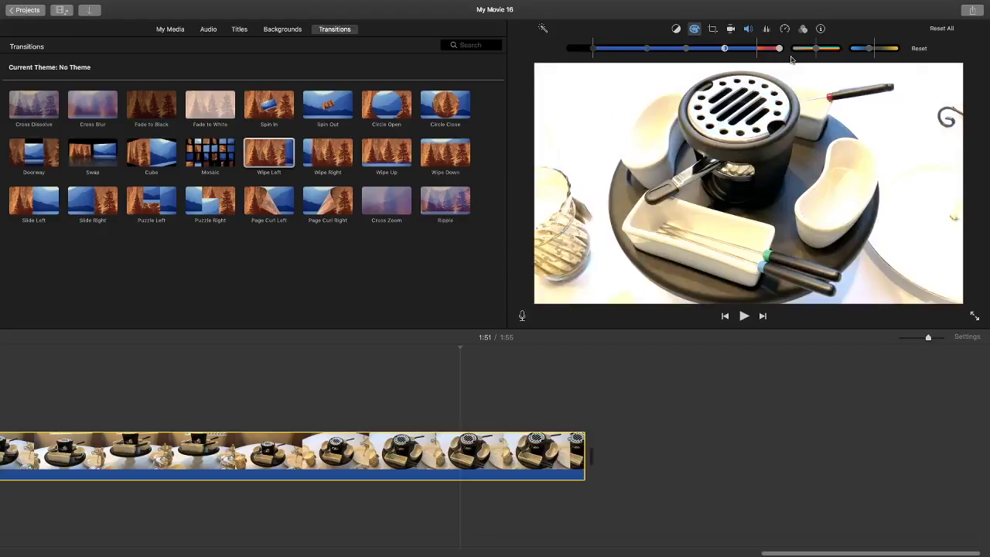
drag(779, 48, 765, 51)
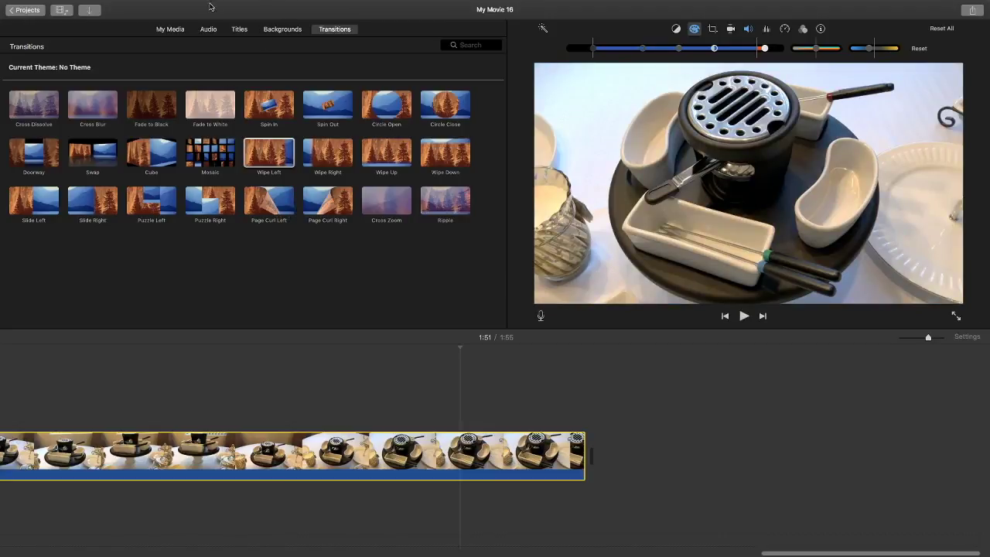
Append the still photo of the lit candle and fondue set after the table clip and play to the end.
click(169, 30)
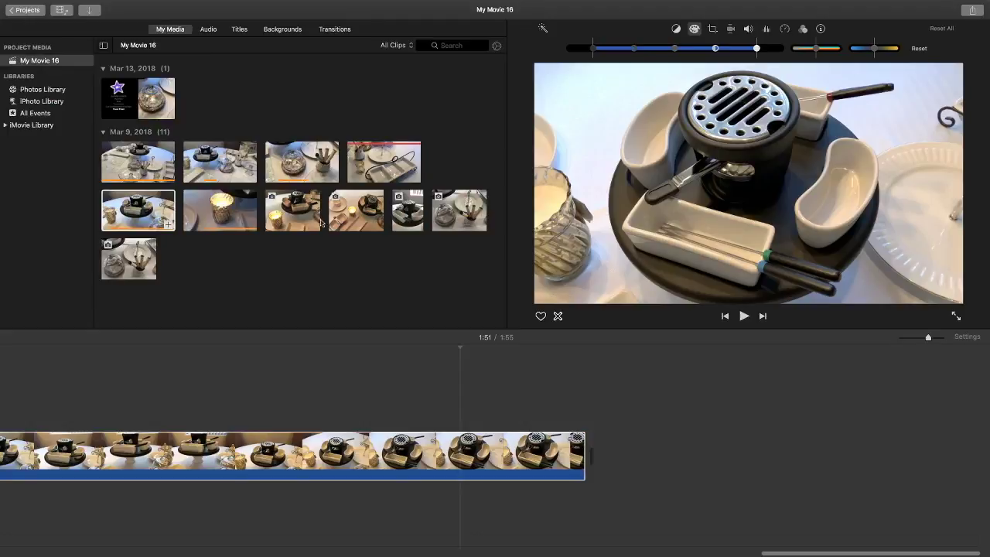
drag(315, 220, 593, 454)
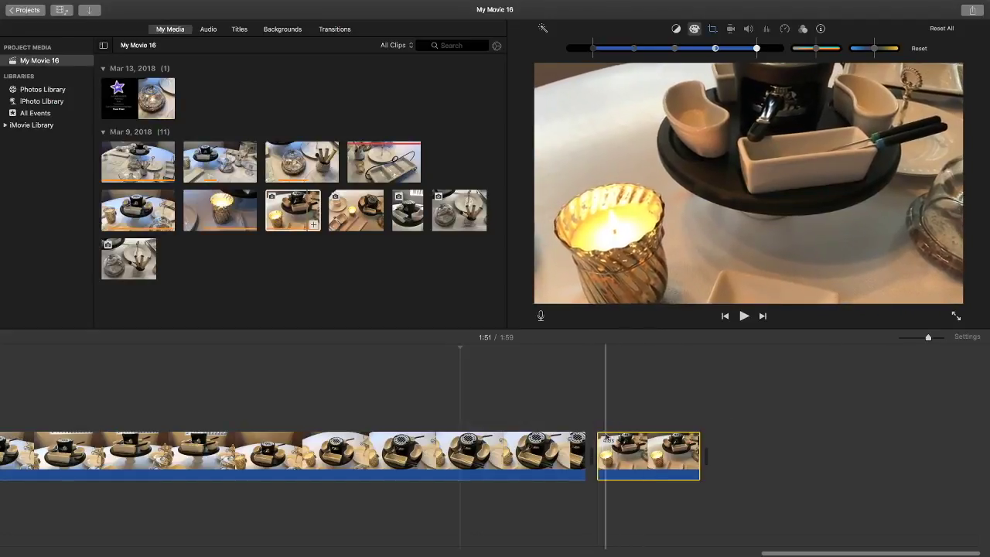
click(592, 447)
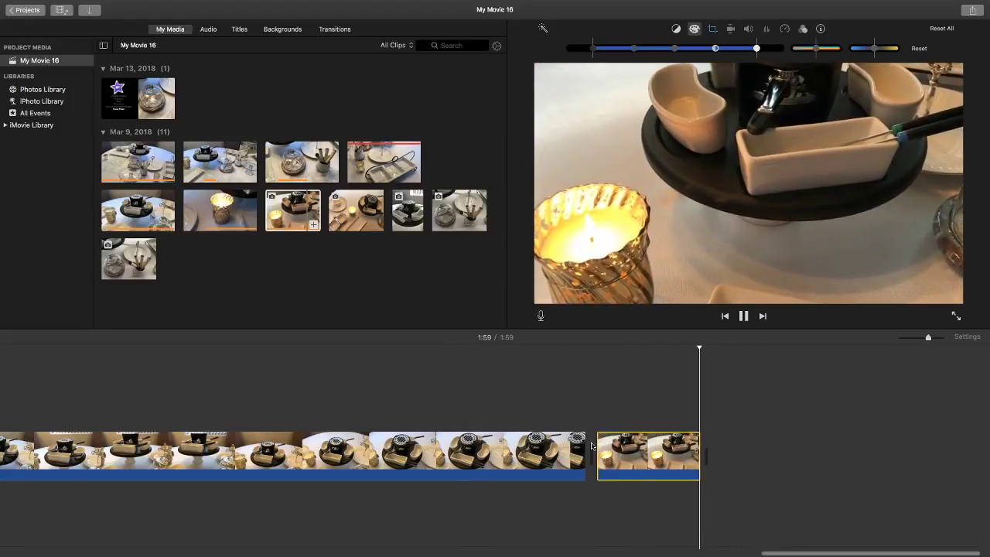
Set the candle-and-fondue photo's crop style to Fit and play from the end of the table clip through the photo.
click(657, 473)
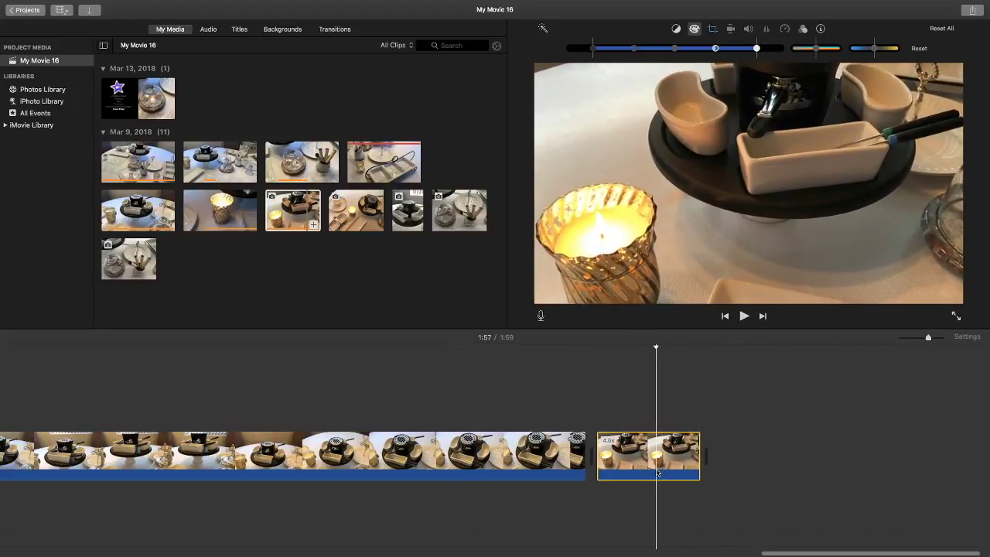
click(713, 30)
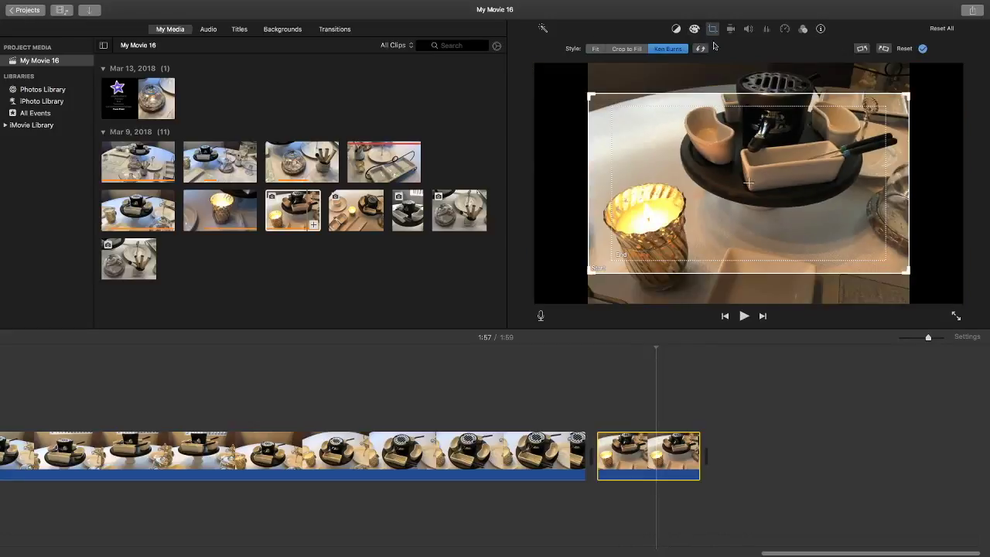
click(596, 50)
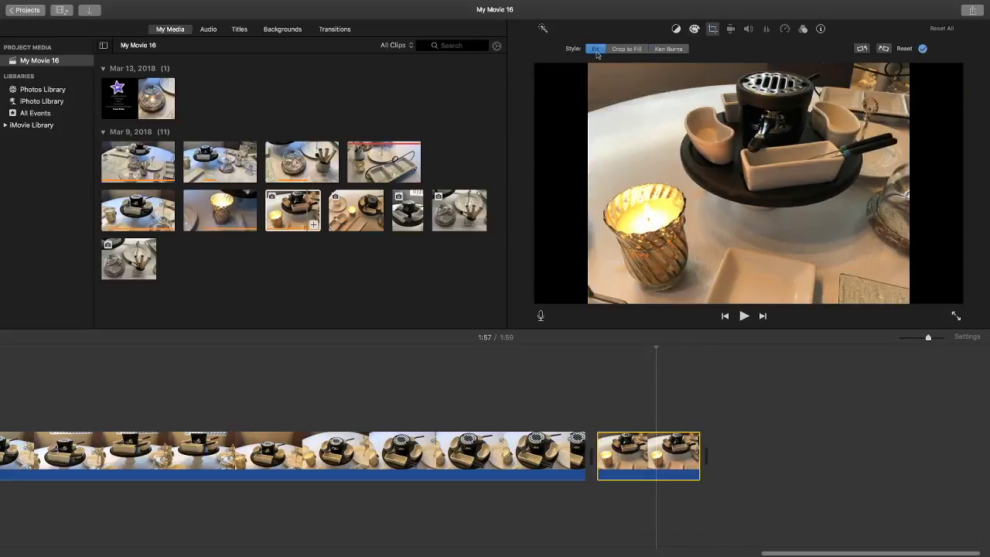
click(563, 441)
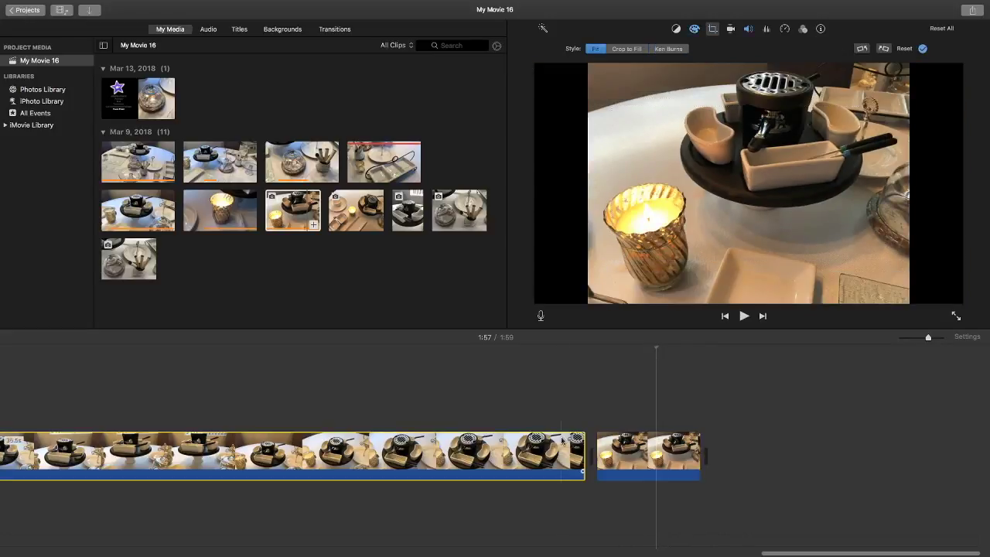
key(space)
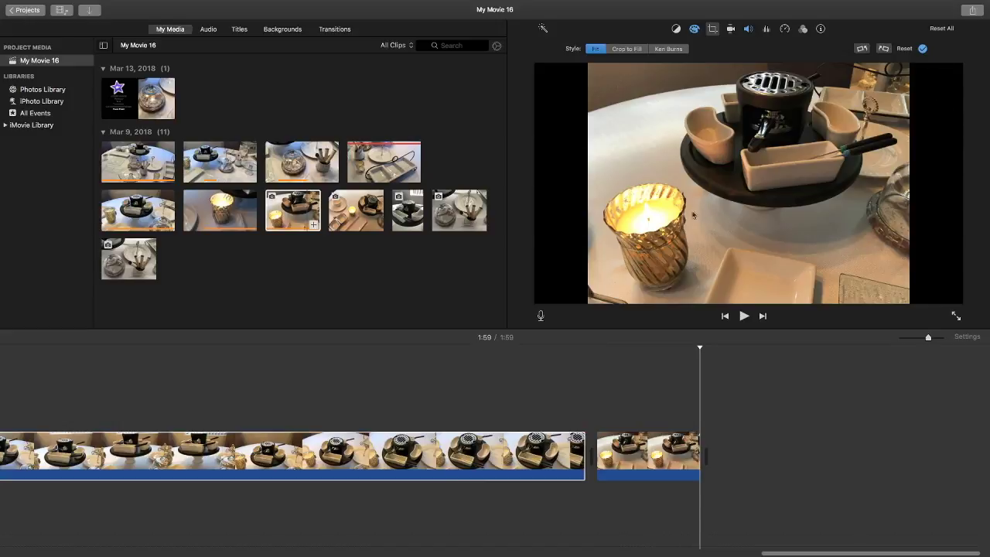
Set the photo to Crop to Fill, move its crop frame up to include the fondue pot's top, and play the result.
click(624, 449)
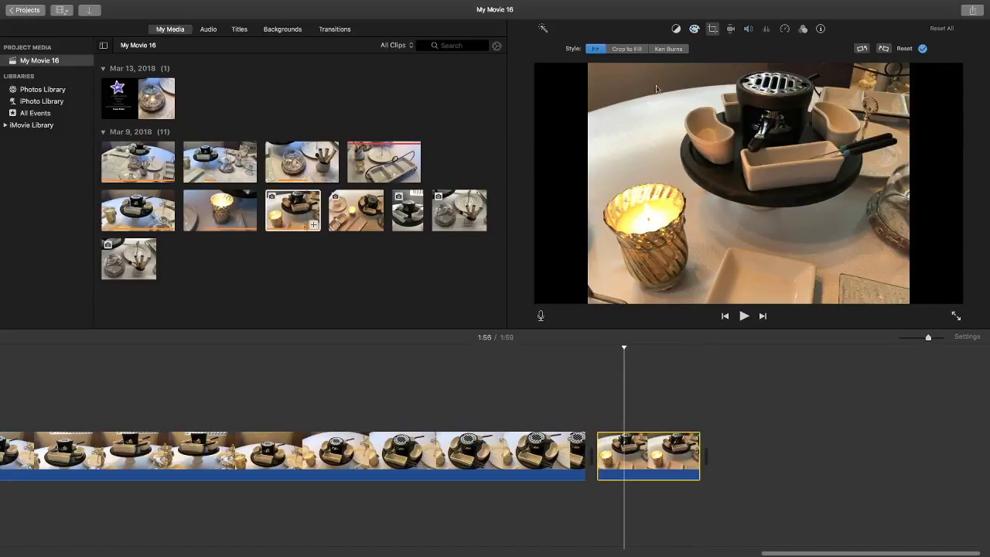
click(626, 49)
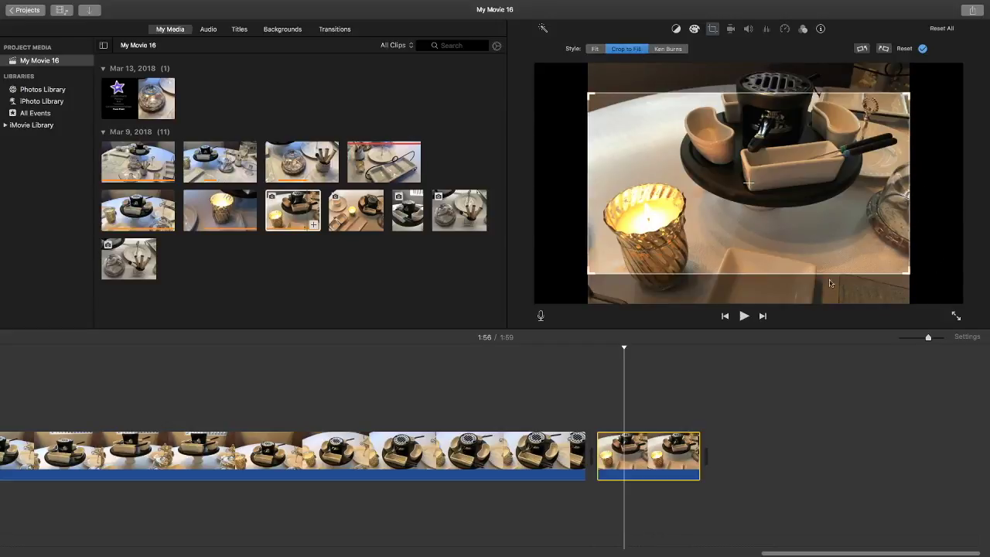
drag(826, 242, 824, 219)
click(534, 438)
key(space)
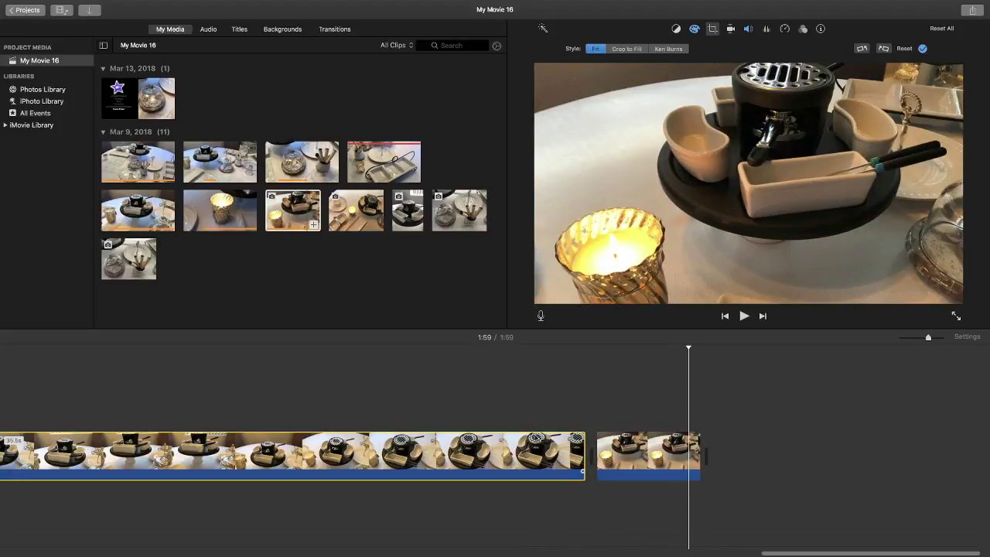
Check the photo's crop frame and replay the junction from 1:54 to about 1:57.
click(495, 461)
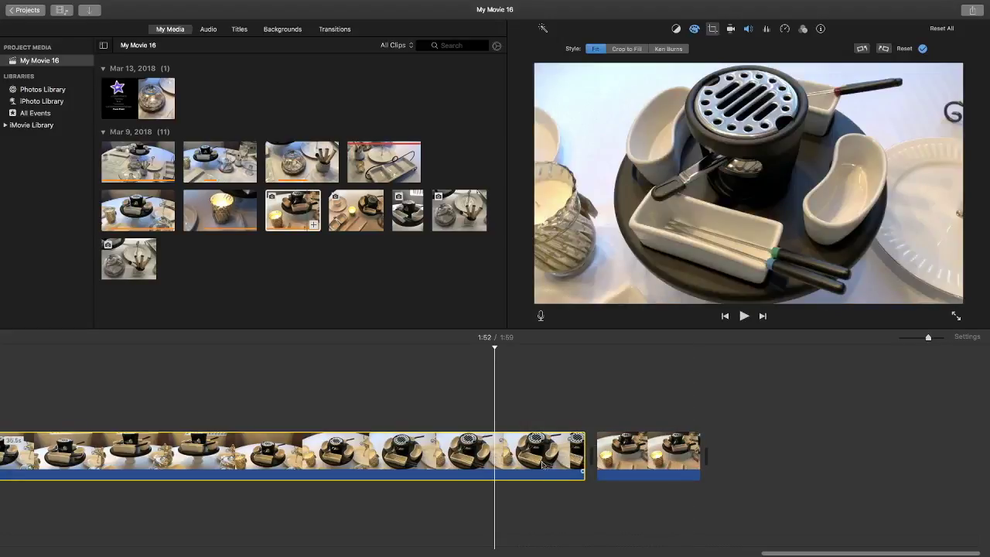
click(618, 458)
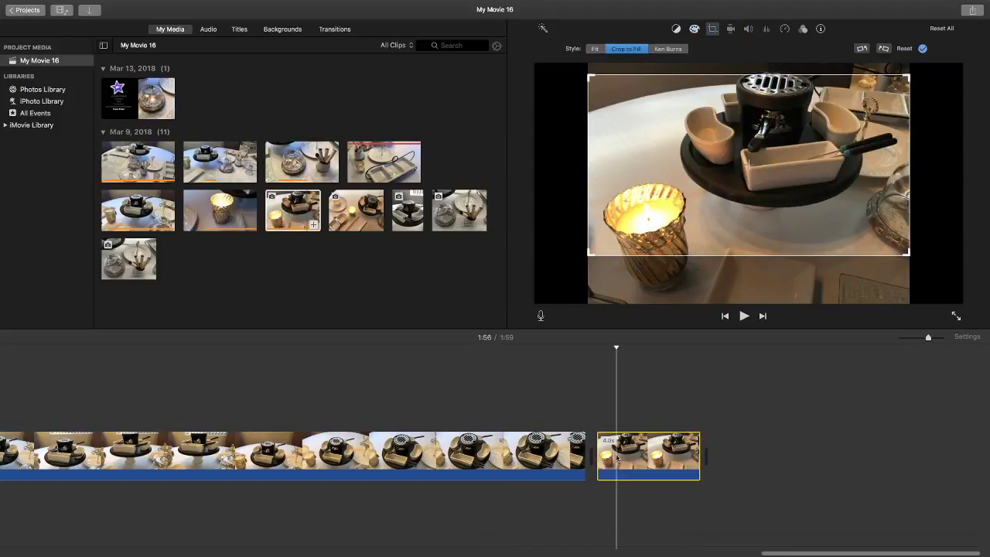
click(564, 456)
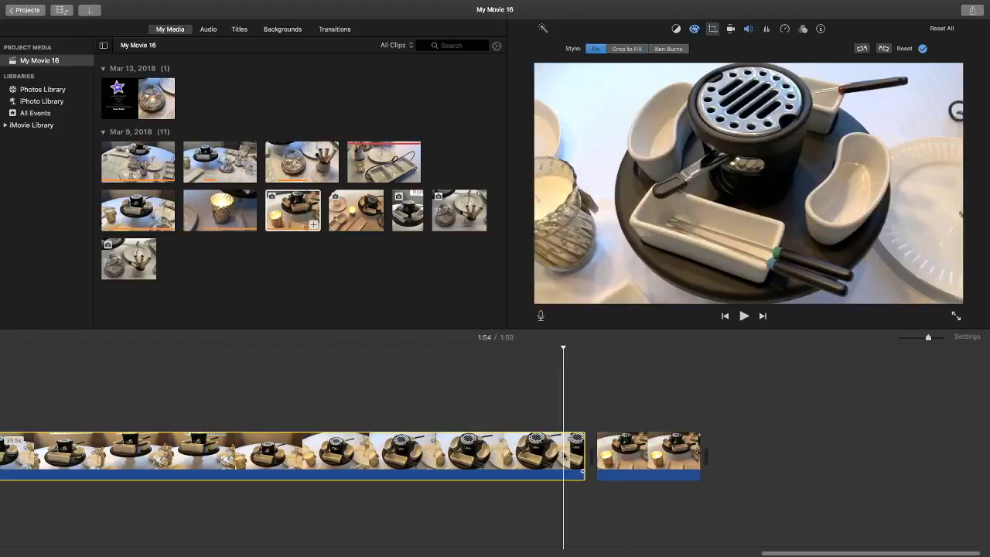
key(space)
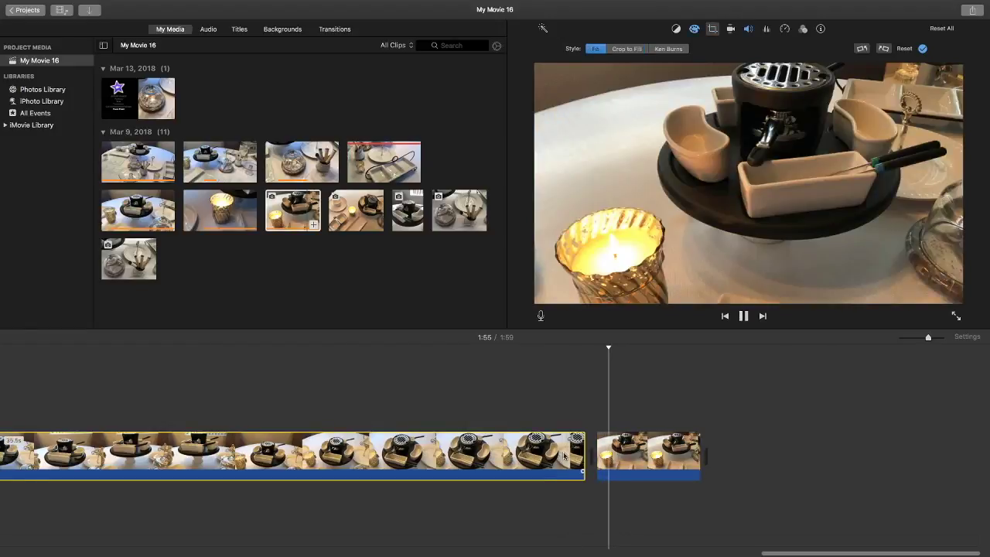
key(space)
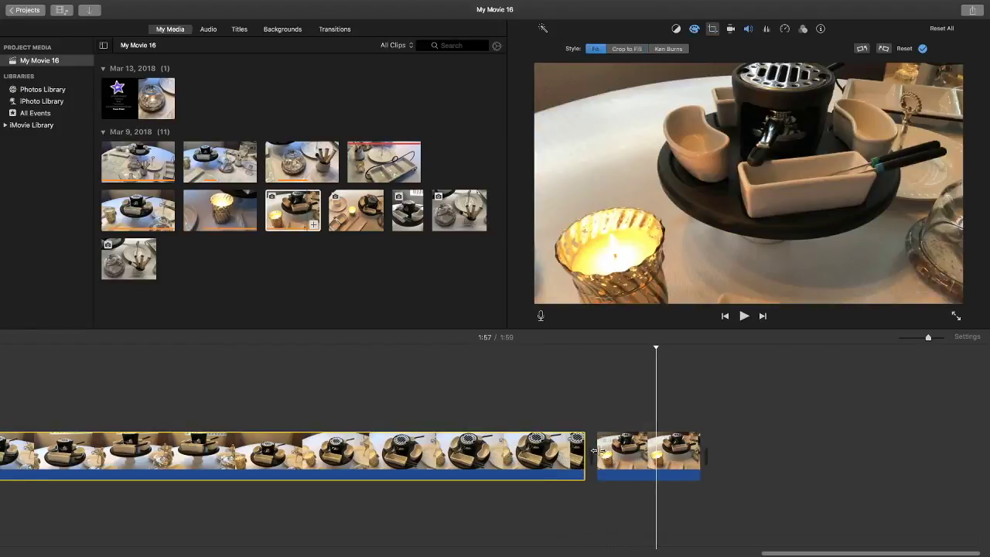
Apply Ken Burns to the photo, raise the start frame, tighten the end frame around the fondue set, and play it from the table clip.
click(611, 456)
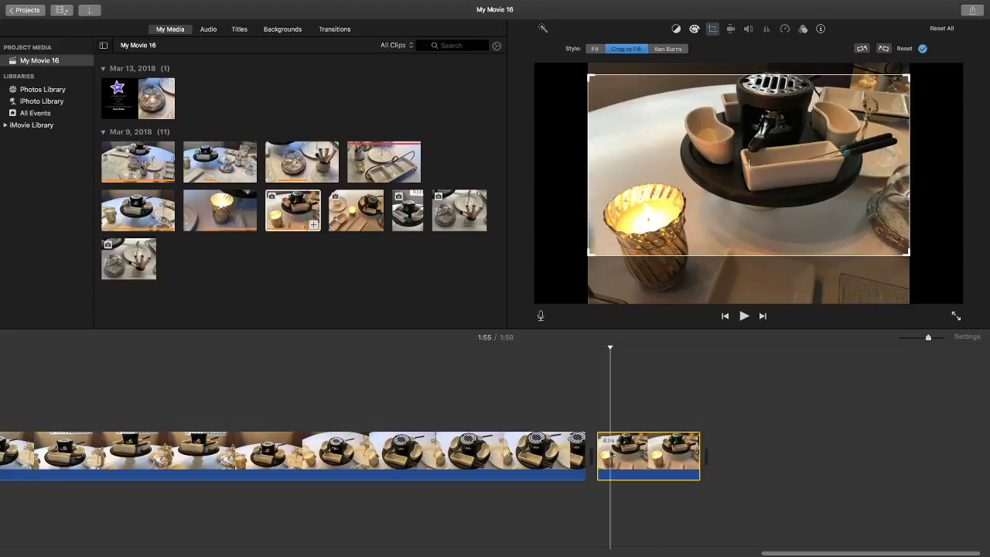
click(666, 50)
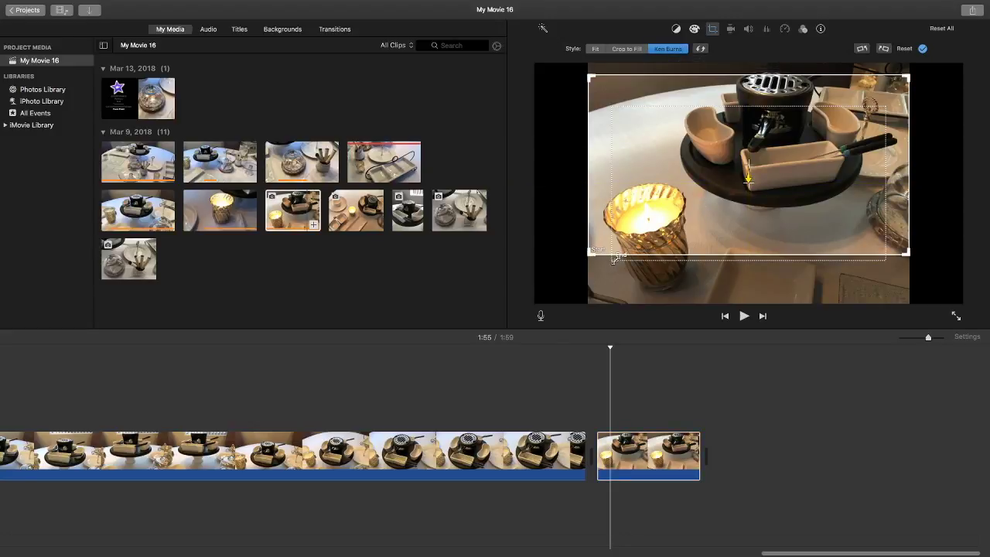
drag(593, 225, 595, 222)
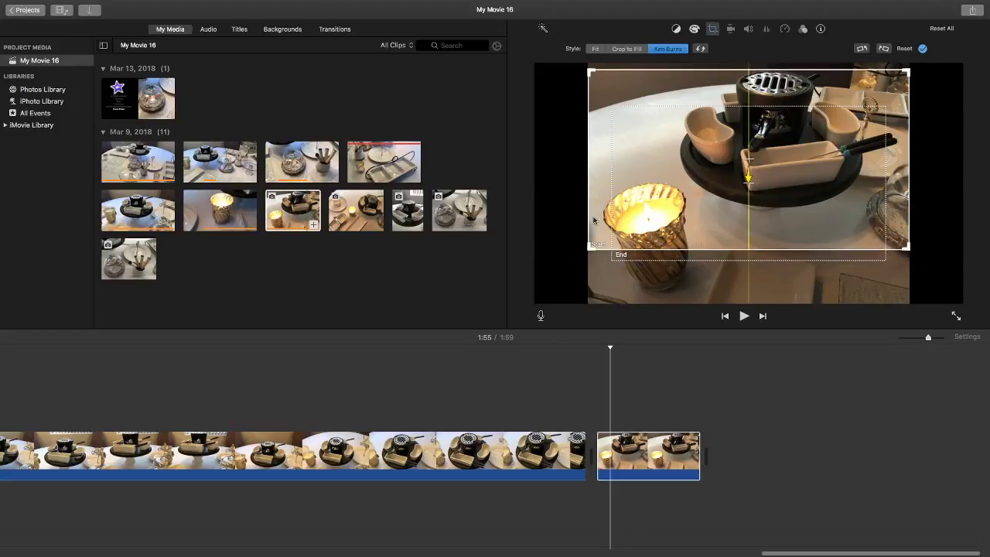
click(612, 258)
drag(612, 258, 651, 211)
drag(779, 194, 769, 169)
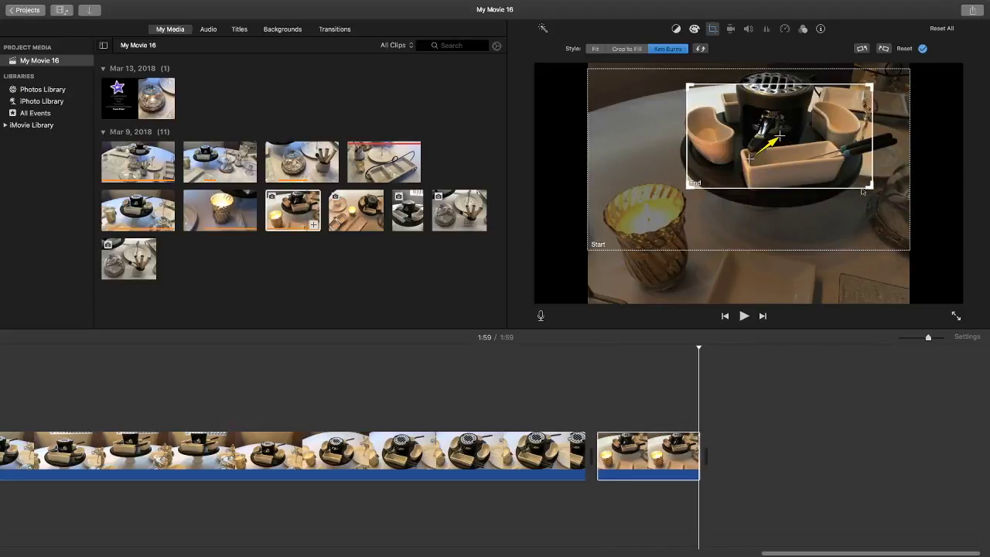
click(508, 457)
key(space)
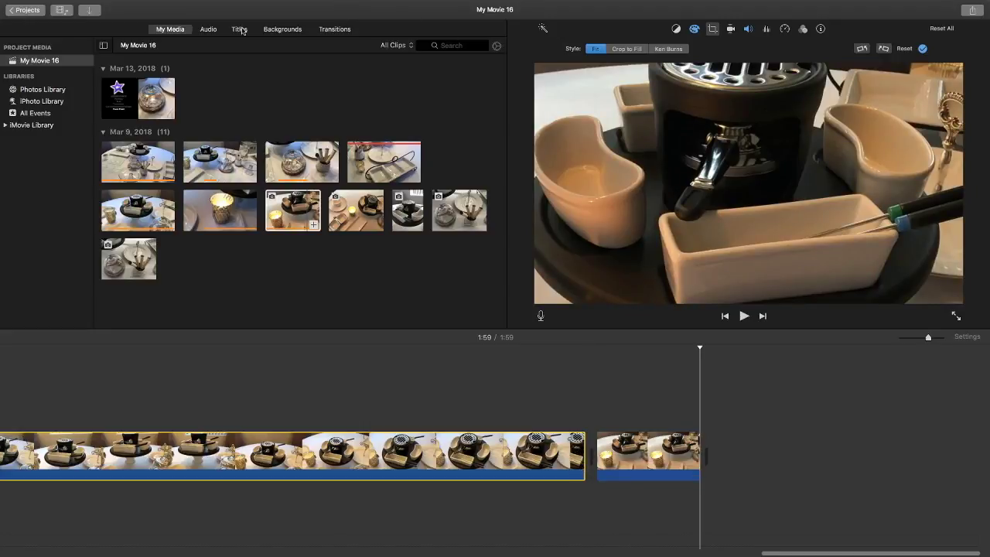
Add a Fade to White transition between the table clip and the candle-and-fondue photo and play it through.
click(334, 31)
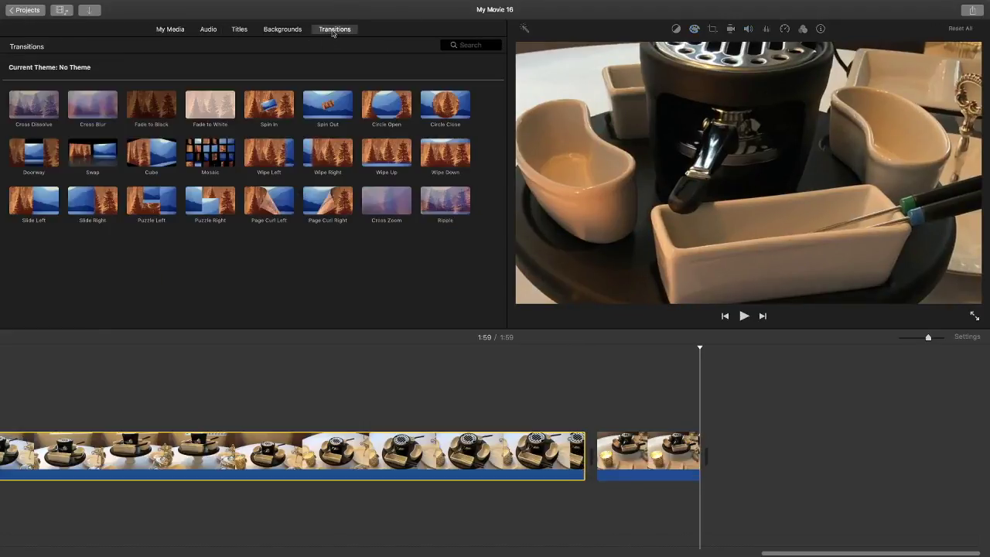
drag(208, 118, 558, 461)
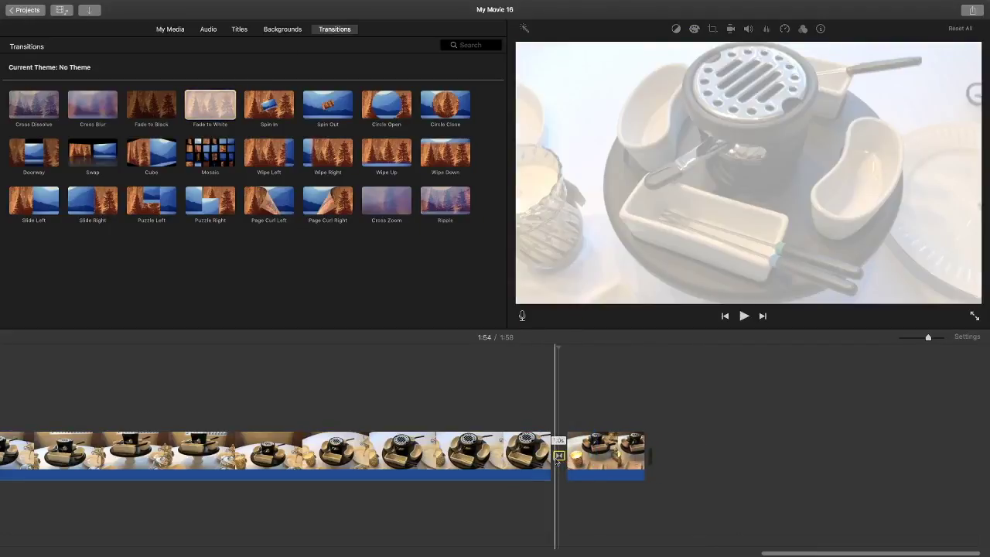
key(space)
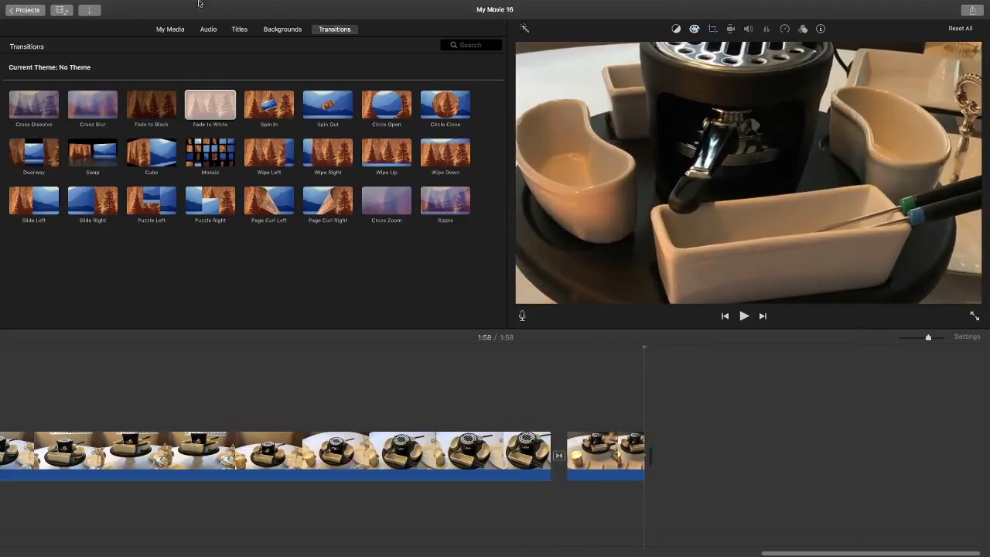
Append the photo of the candle with the round plate and fondue set to the movie's end and play it.
click(172, 30)
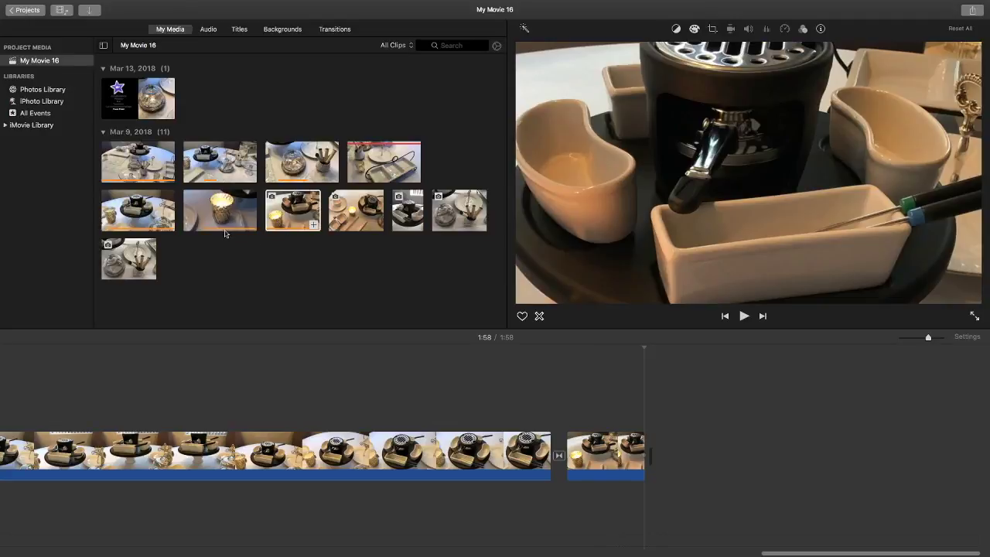
click(378, 225)
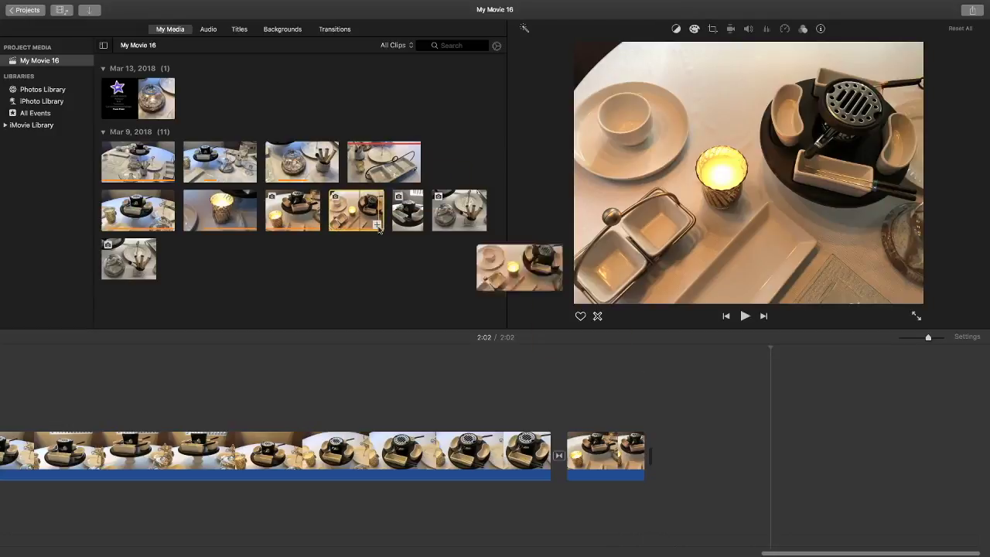
key(space)
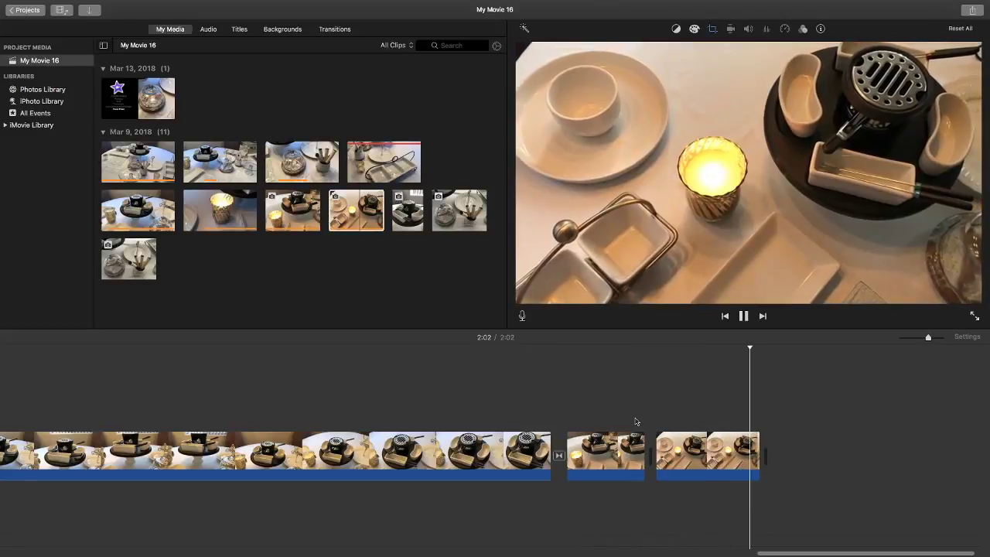
Tighten the candle-and-plate photo's Ken Burns start frame closely around the lit candle.
click(703, 455)
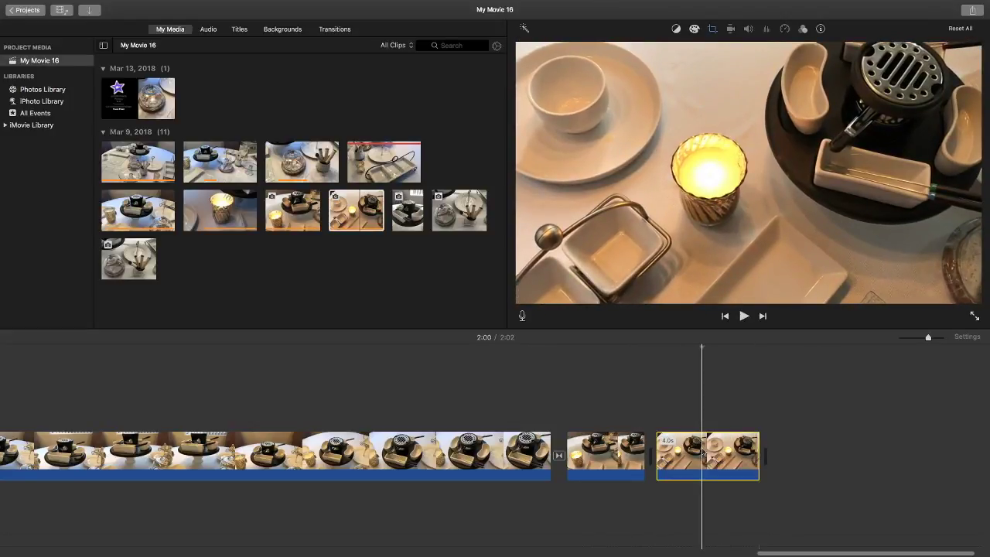
click(714, 29)
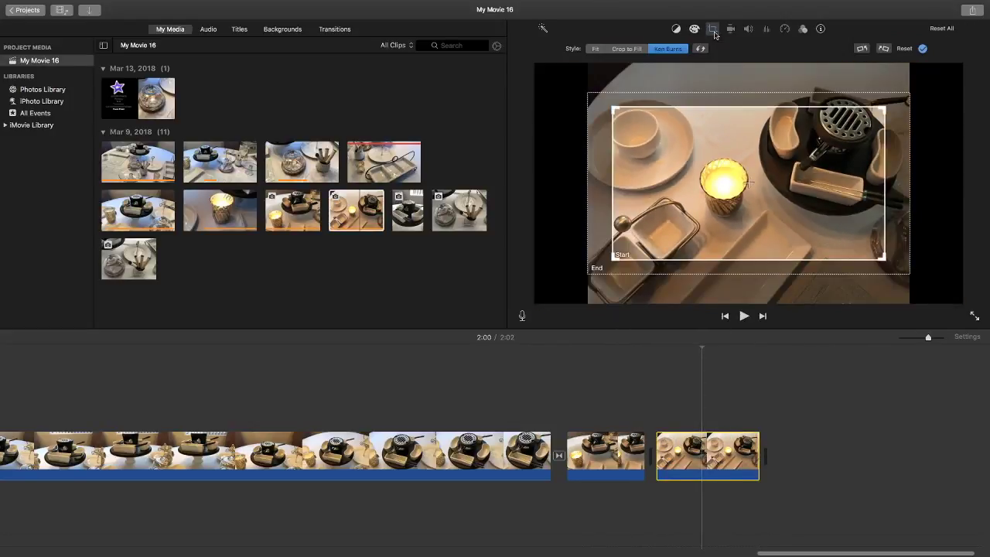
drag(883, 256, 812, 218)
drag(615, 108, 645, 149)
drag(711, 169, 693, 170)
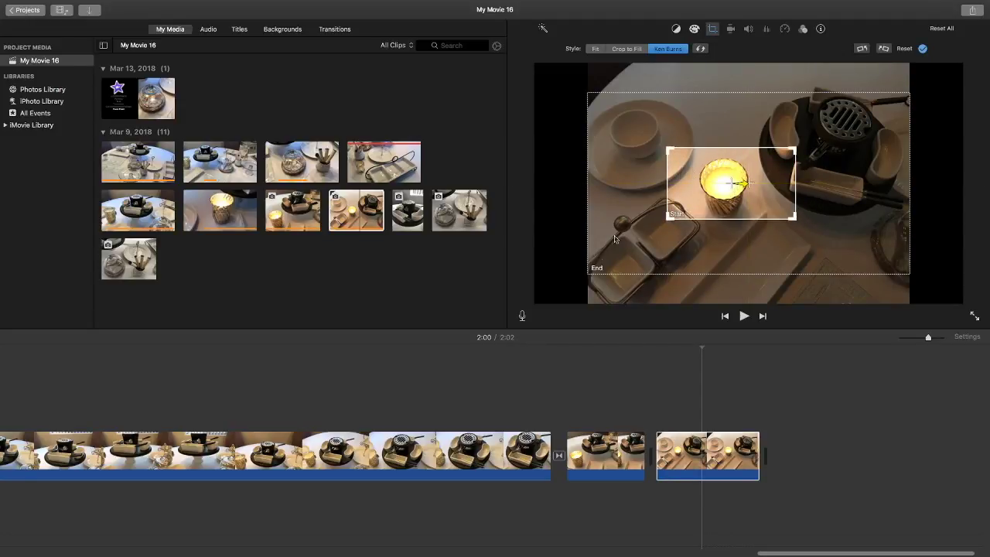
Add a Fade to White transition between the two candle photos and play from the end of the table clip.
click(615, 457)
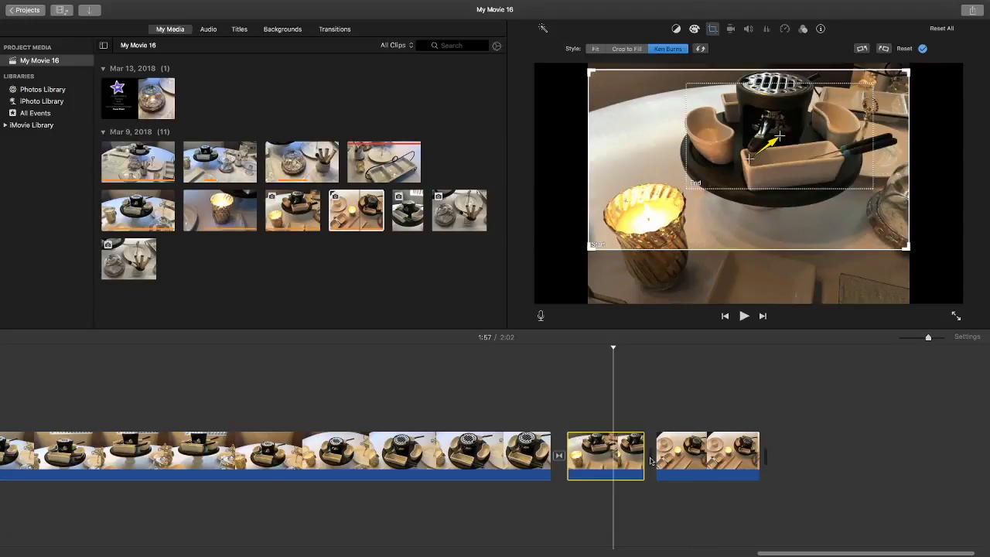
click(336, 31)
mouse_move(225, 104)
mouse_down()
mouse_move(582, 239)
mouse_move(670, 422)
mouse_move(635, 453)
mouse_up()
click(514, 437)
key(space)
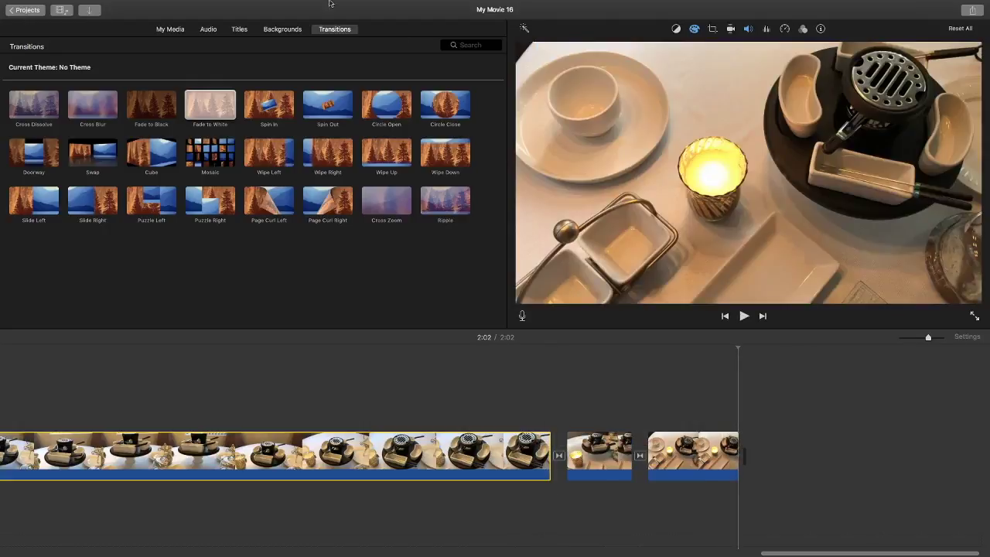
Append the portrait photo of the fondue pot to the movie's end and play into it from the preceding photo.
click(170, 30)
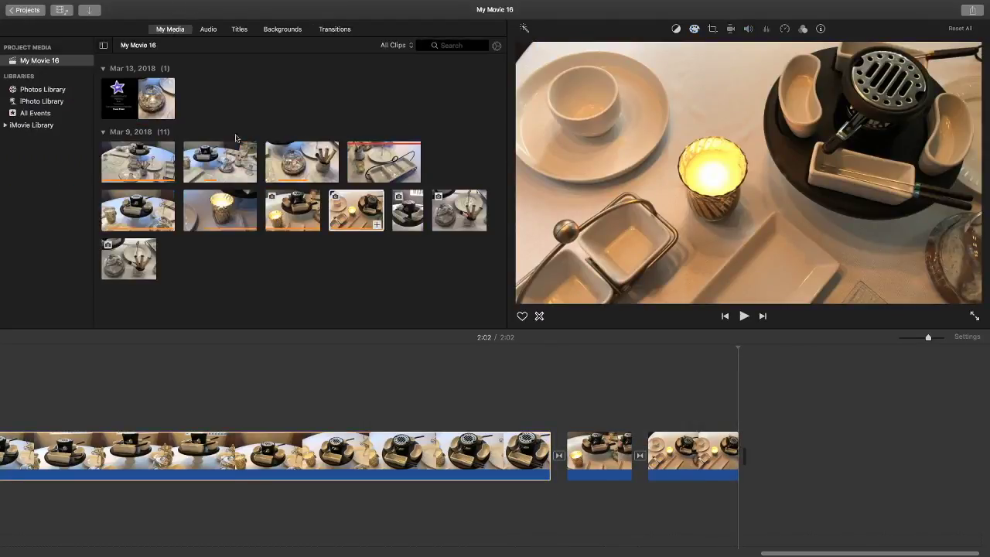
click(418, 226)
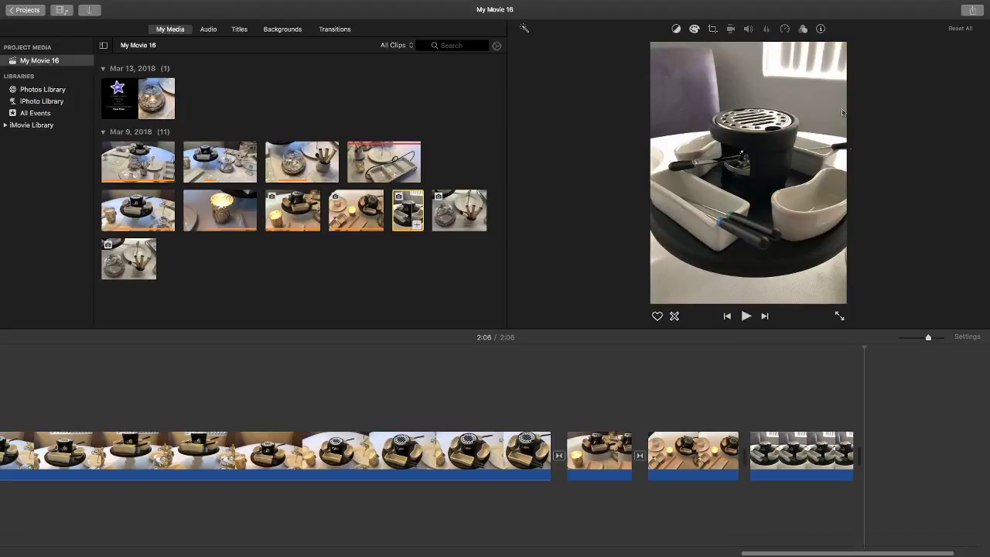
click(704, 462)
key(space)
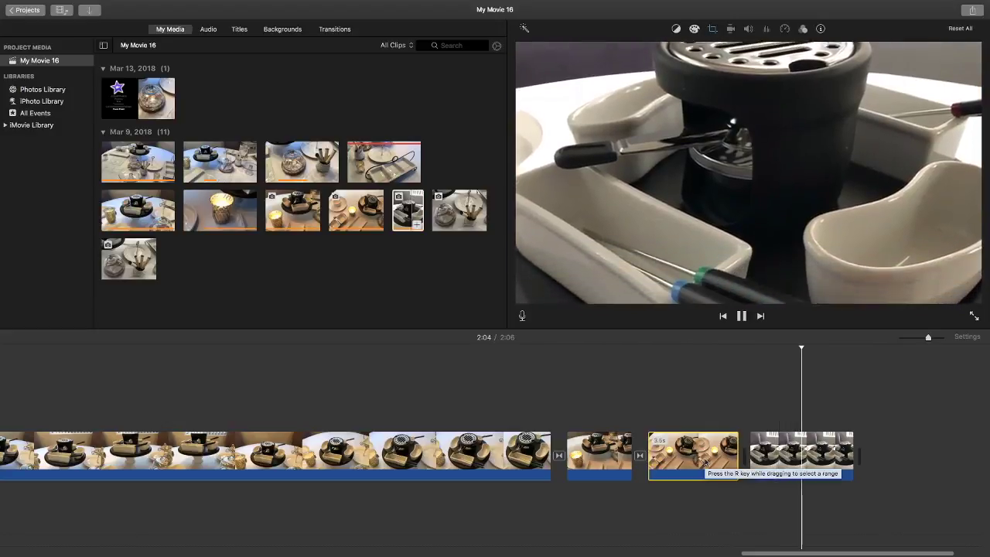
key(space)
Set the portrait fondue photo's crop style to Fit and play it from the preceding photo.
click(784, 467)
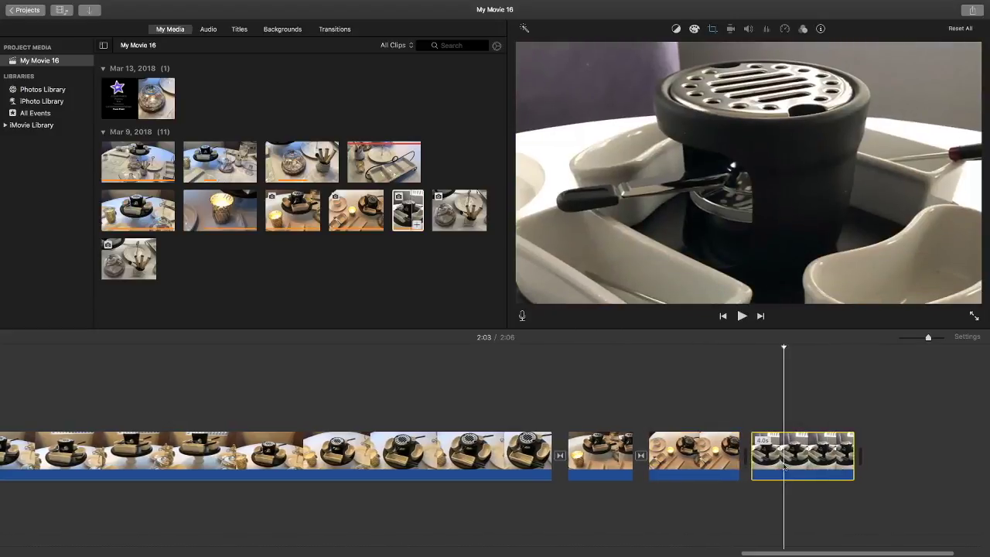
click(713, 30)
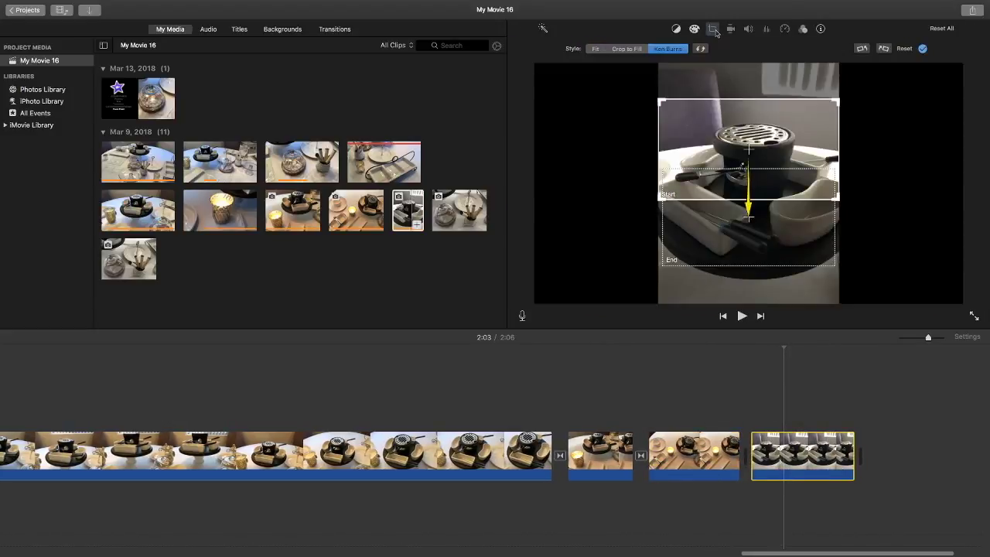
click(596, 49)
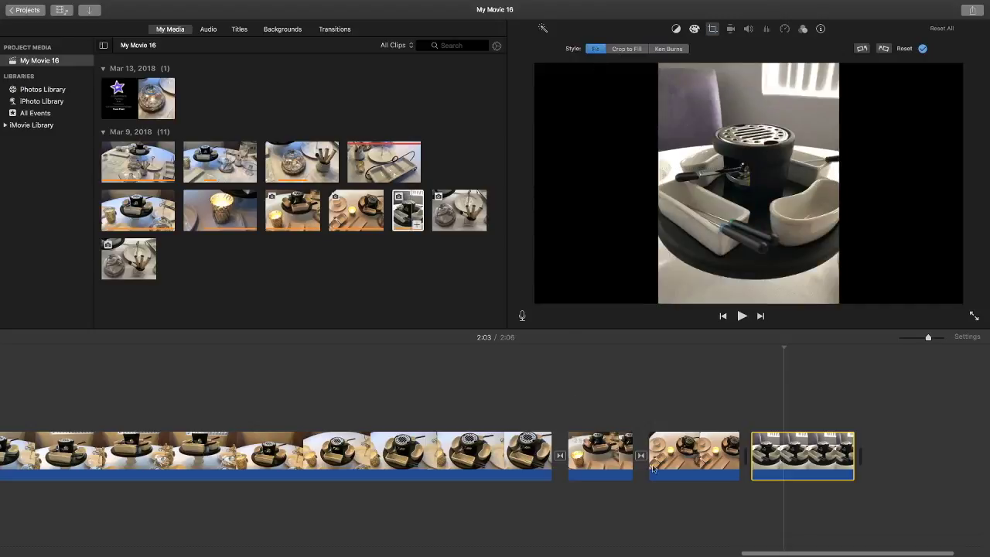
click(677, 458)
key(space)
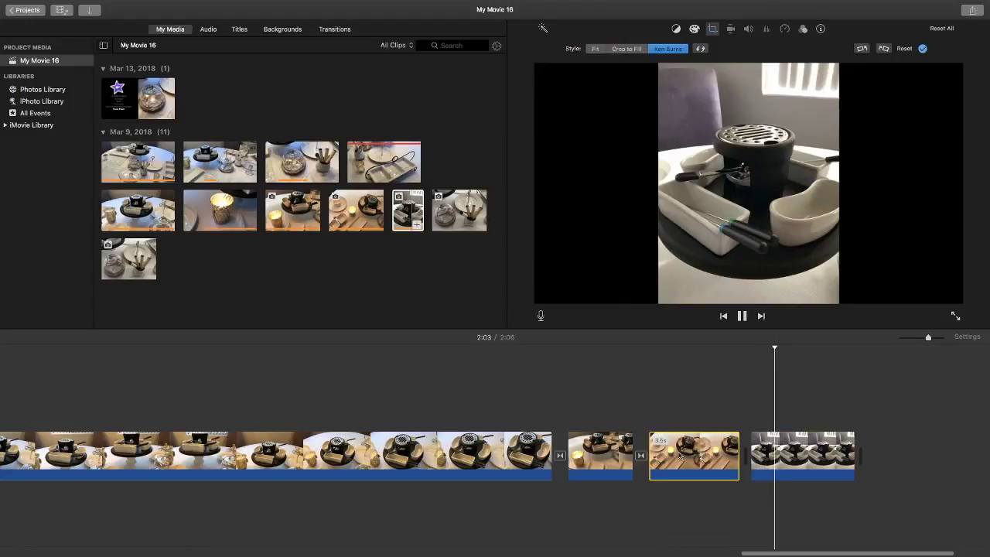
key(space)
Apply Ken Burns to the portrait fondue photo, lower its start and end frames so the pan ends on the dishes, and play it.
click(773, 449)
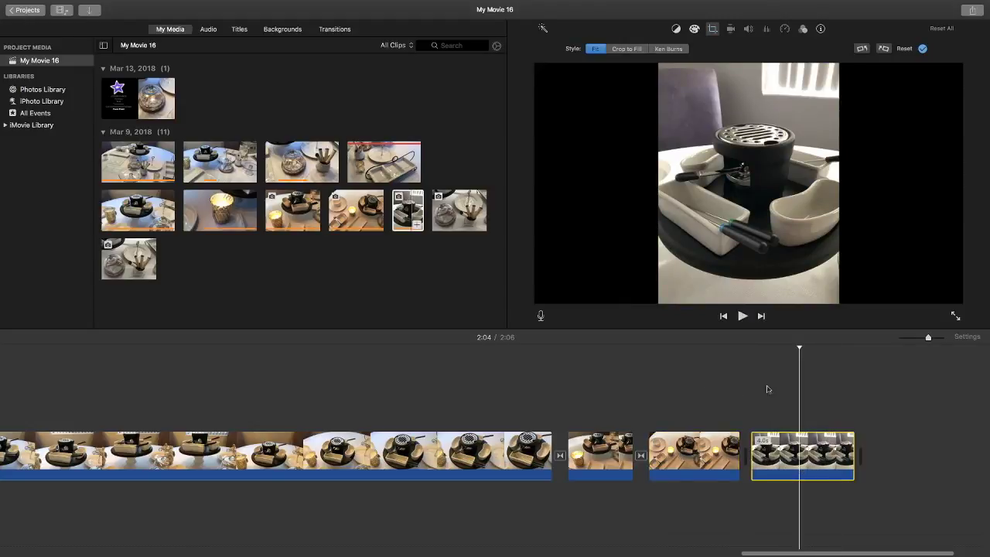
click(667, 49)
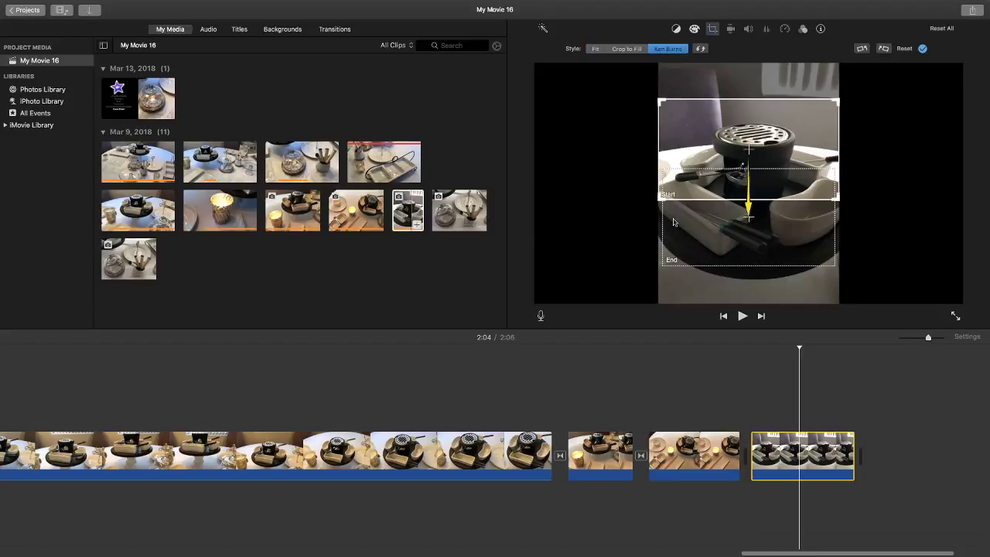
drag(718, 156, 719, 171)
drag(727, 237, 734, 272)
drag(669, 296, 659, 302)
drag(713, 253, 713, 237)
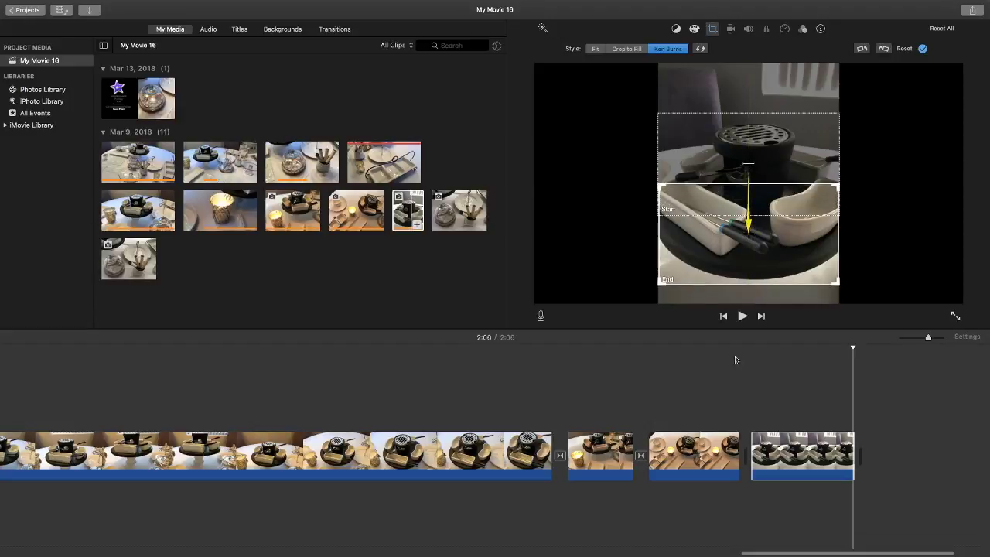
click(713, 440)
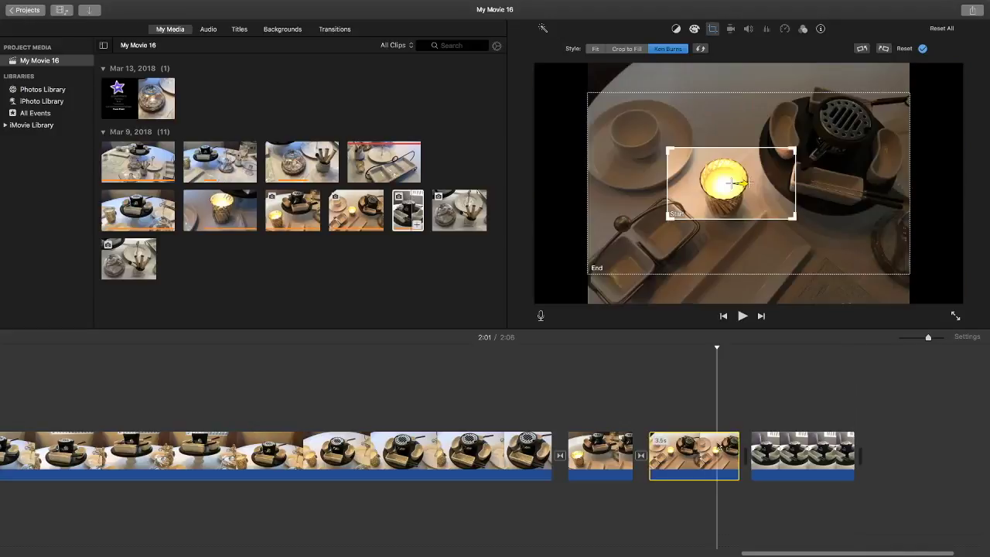
key(space)
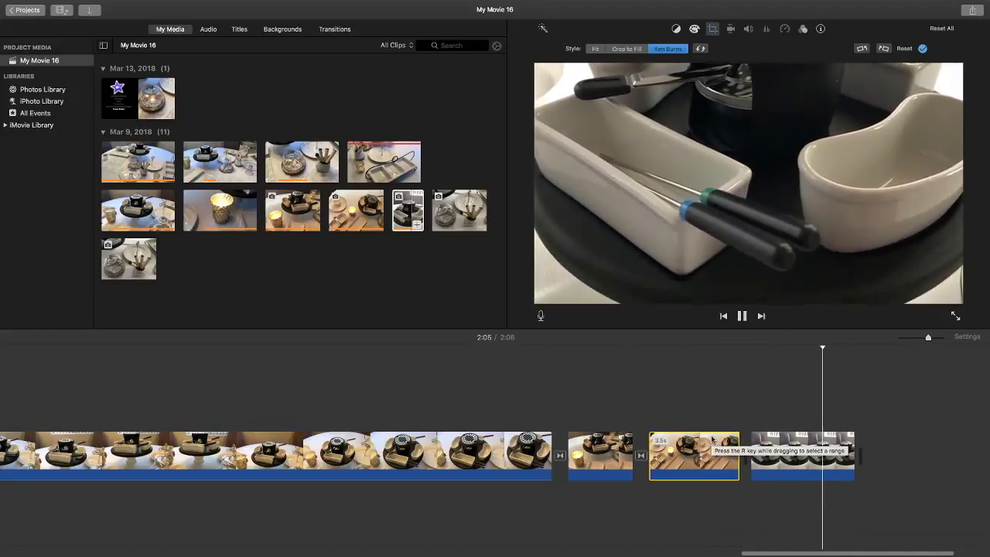
key(space)
Shorten the portrait fondue photo to 2.0 s by trimming its end and play it from the preceding photo.
drag(853, 450, 799, 451)
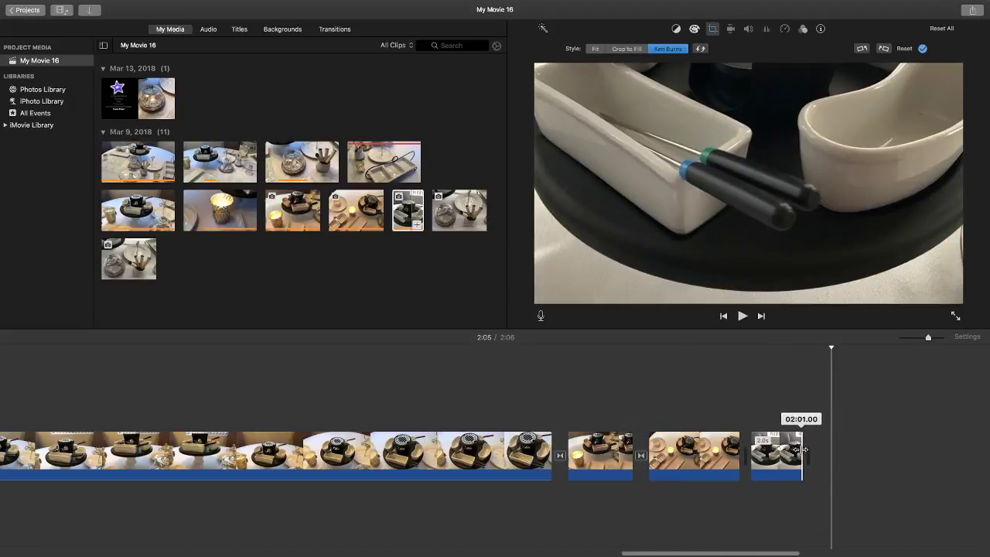
drag(805, 449, 803, 450)
click(714, 452)
key(space)
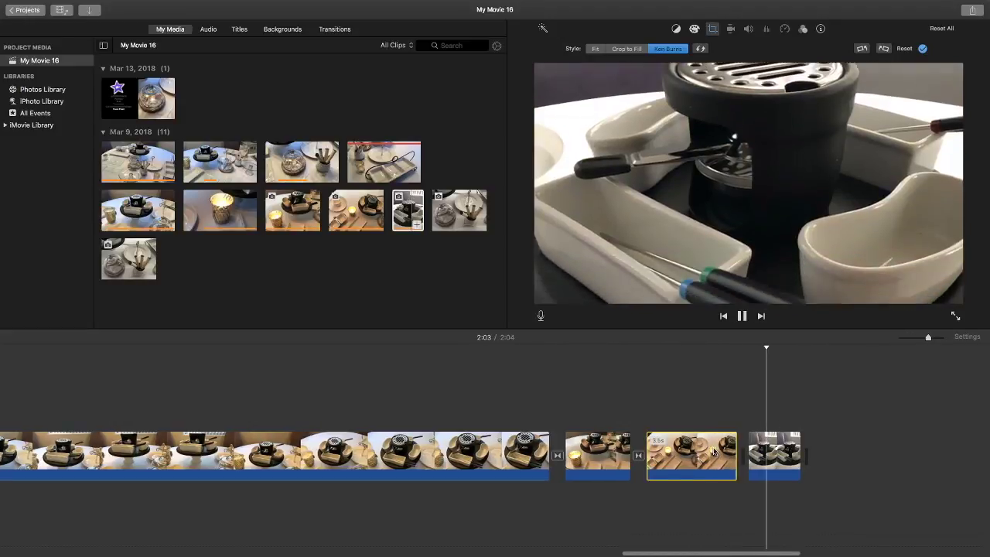
scroll(619, 456, right, 5)
click(518, 461)
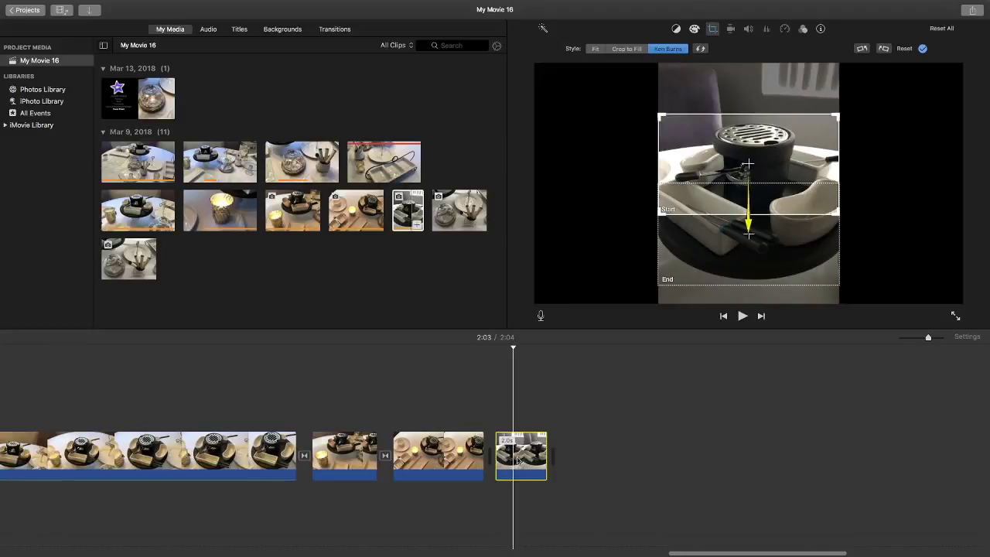
Replay the junction into the portrait fondue photo and add a Fade to White transition there.
click(467, 457)
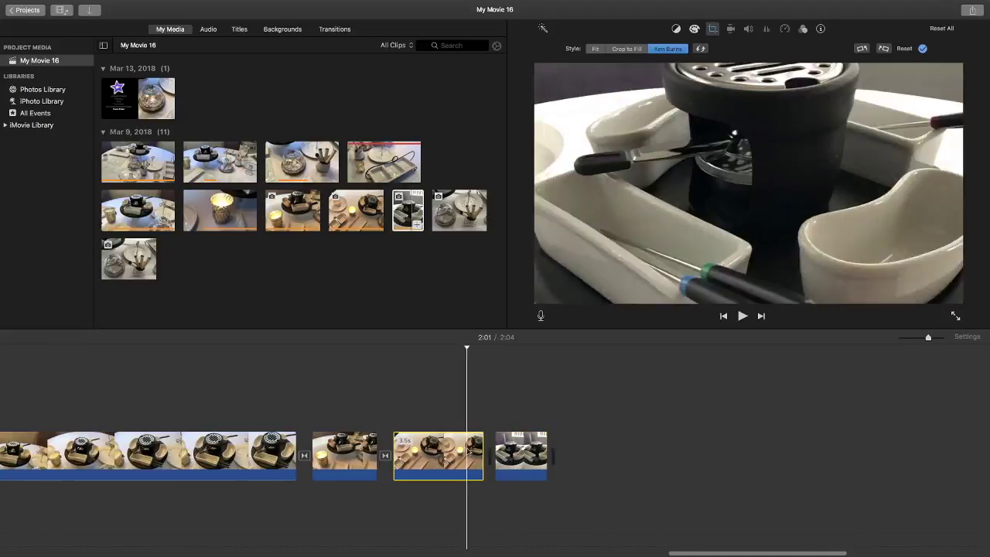
key(space)
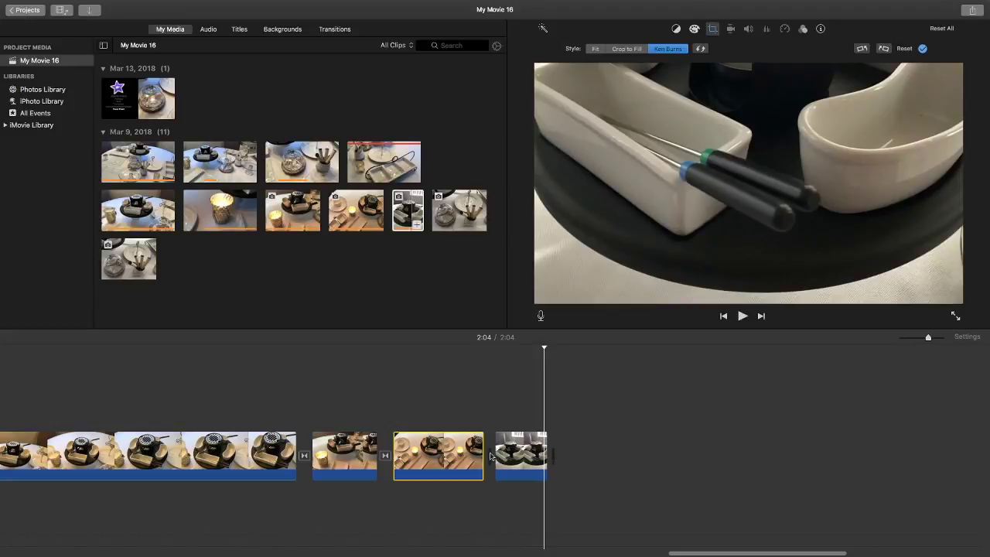
click(334, 30)
drag(206, 116, 475, 441)
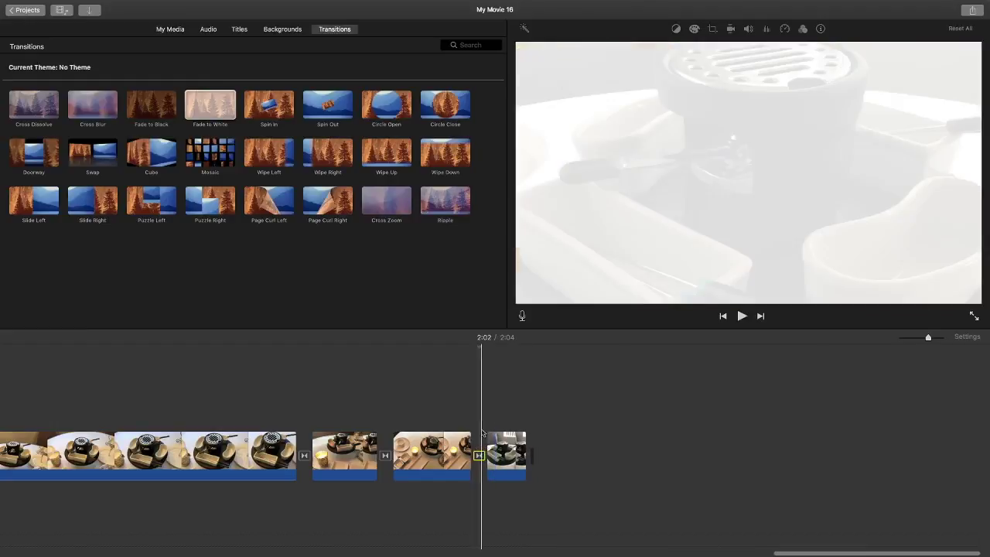
Append the first glass dome and wooden-handled utensils photo to the end of the movie.
click(172, 30)
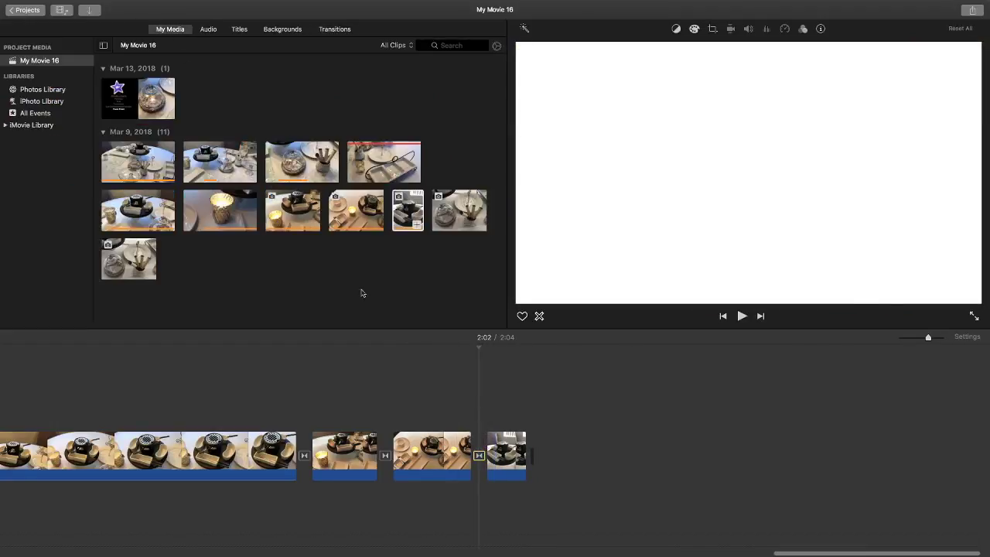
click(469, 224)
click(480, 227)
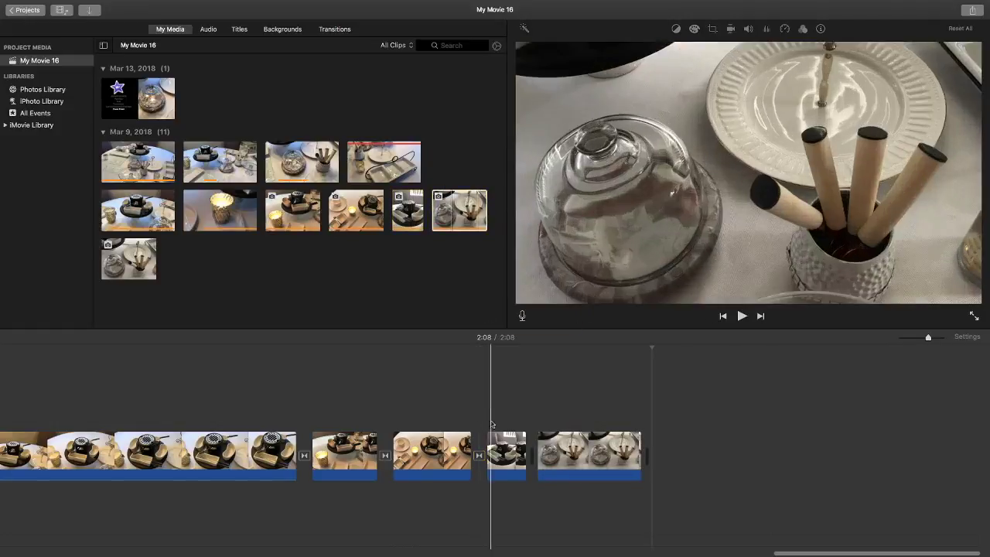
Add a Fade to White transition between the portrait fondue photo and the glass dome photo, and play the ending.
click(337, 31)
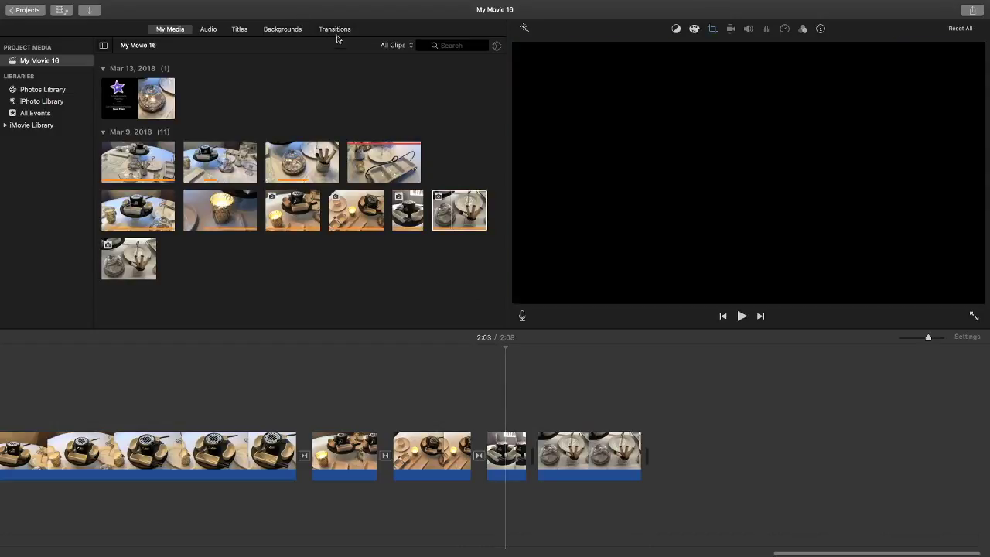
drag(217, 110, 521, 456)
click(497, 460)
key(space)
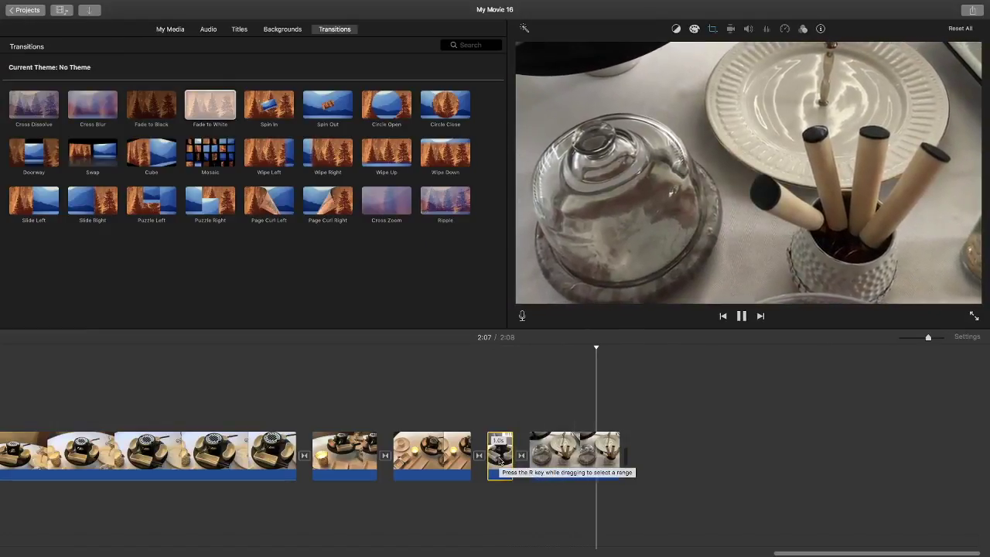
key(space)
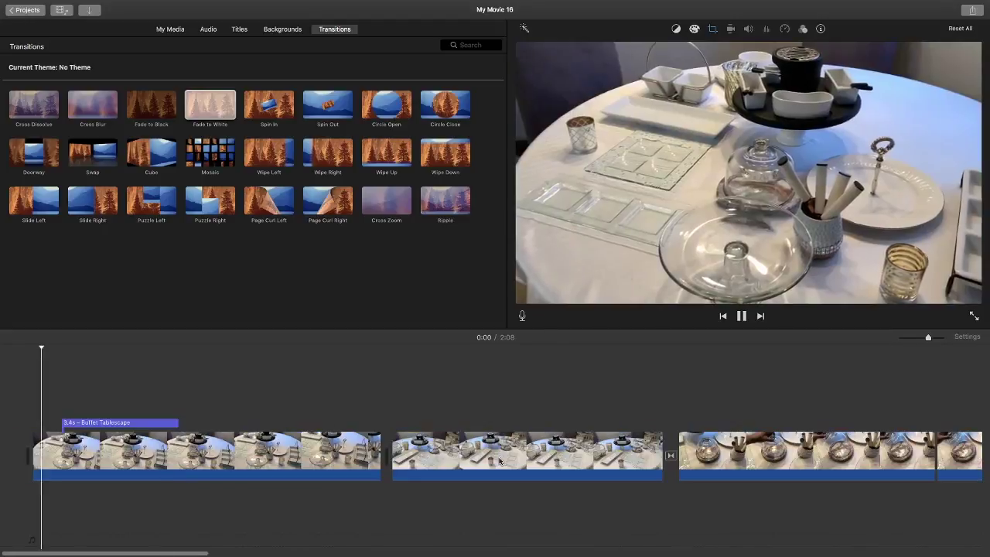
key(space)
scroll(592, 453, right, 10)
click(529, 452)
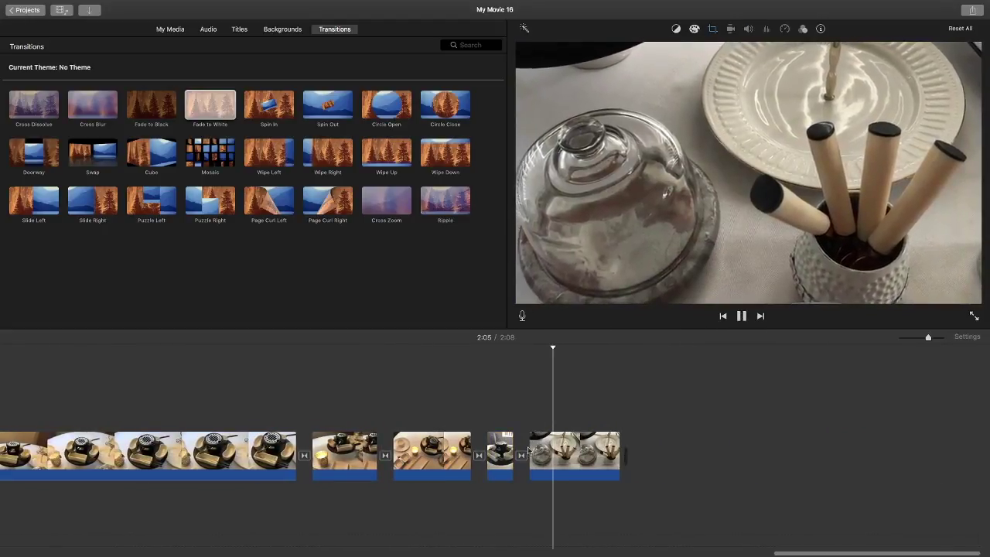
Shorten the first glass dome photo to 1.5 s by trimming its end, and play the junction into it.
key(space)
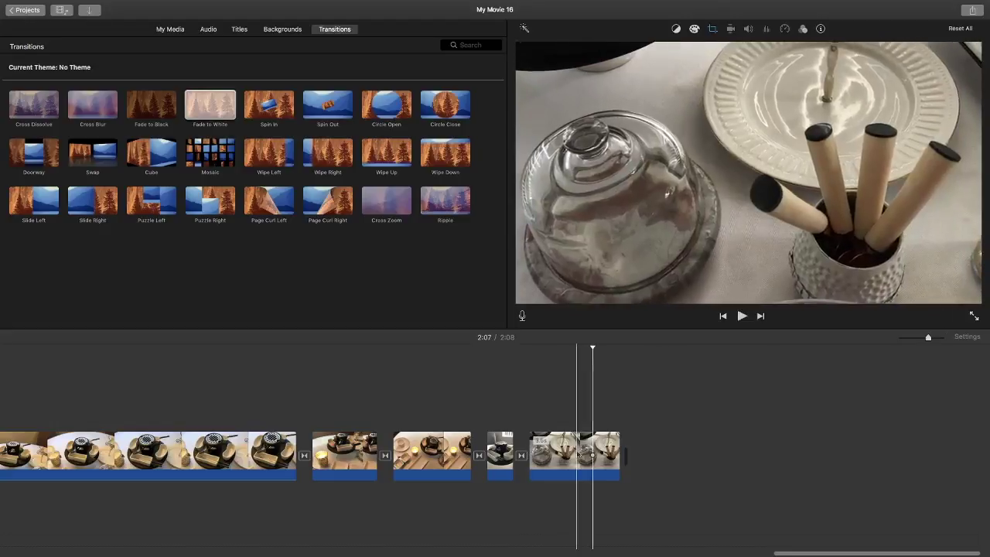
click(579, 456)
drag(619, 456, 581, 454)
key(space)
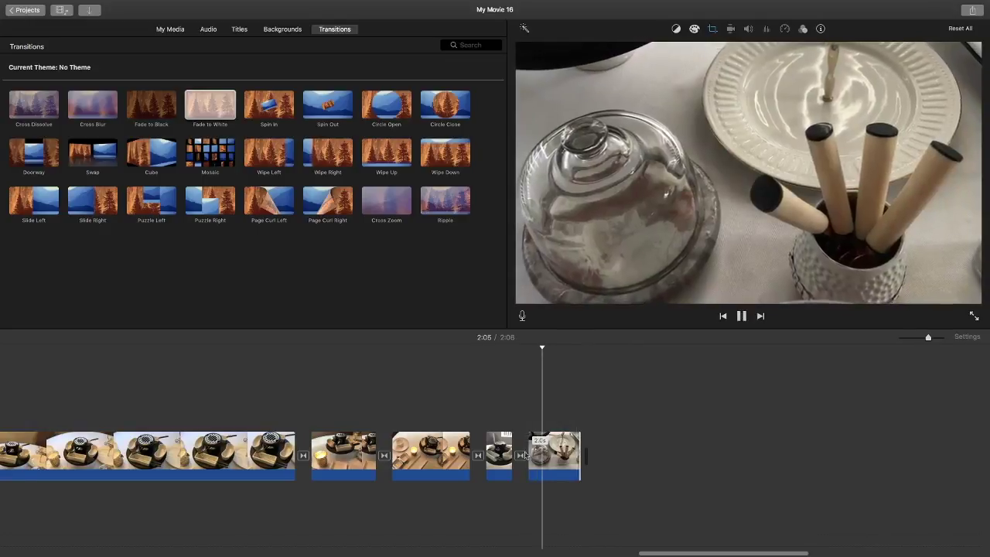
drag(581, 455, 561, 454)
key(space)
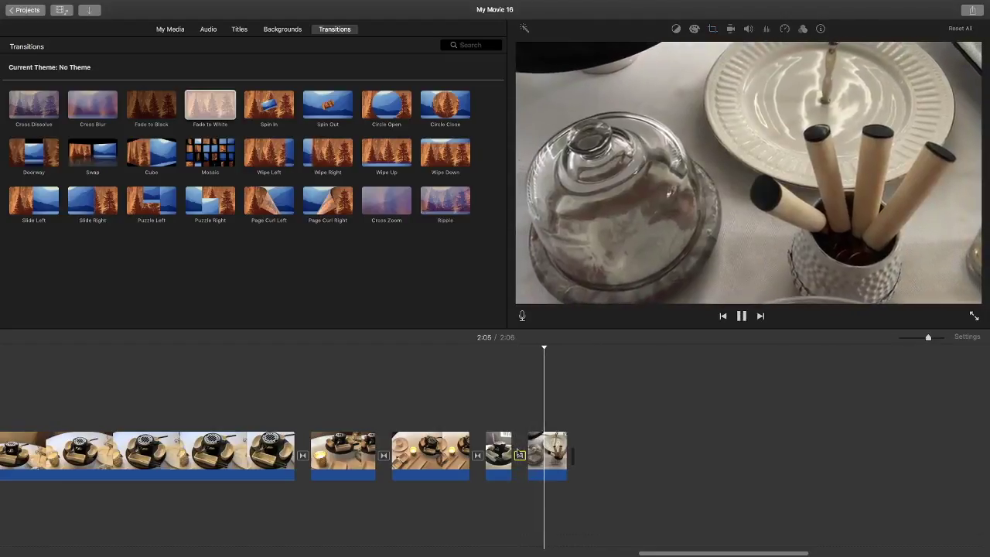
Color-correct the first glass dome photo by brightening its highlights and slightly cooling its color temperature.
click(548, 455)
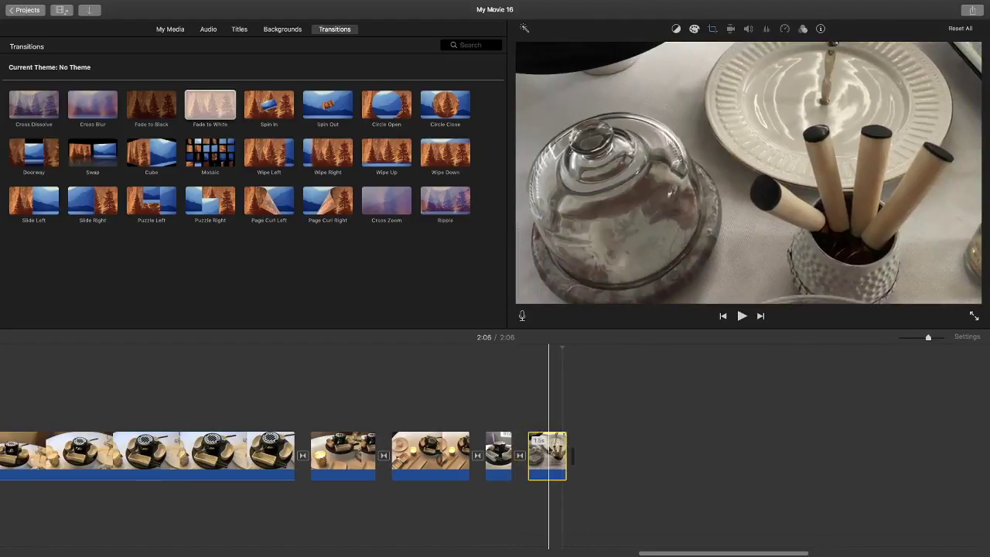
click(695, 29)
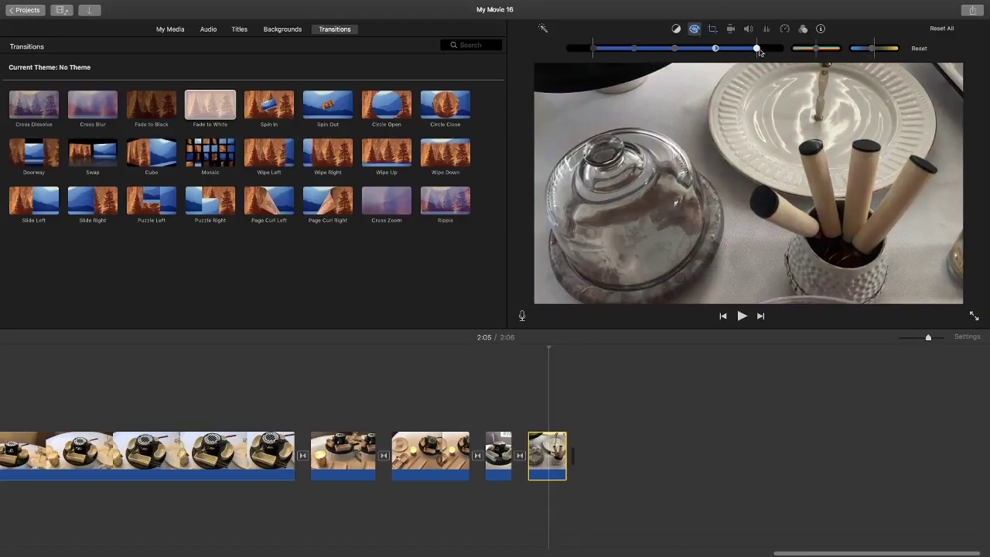
drag(759, 50, 770, 51)
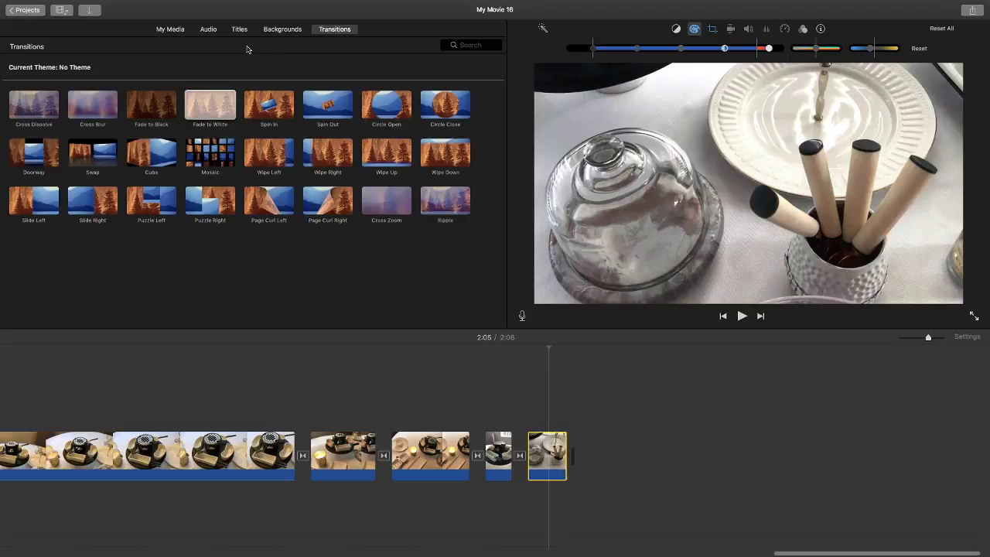
Append the second glass dome photo to the end of the movie and play from the portrait fondue photo.
click(172, 30)
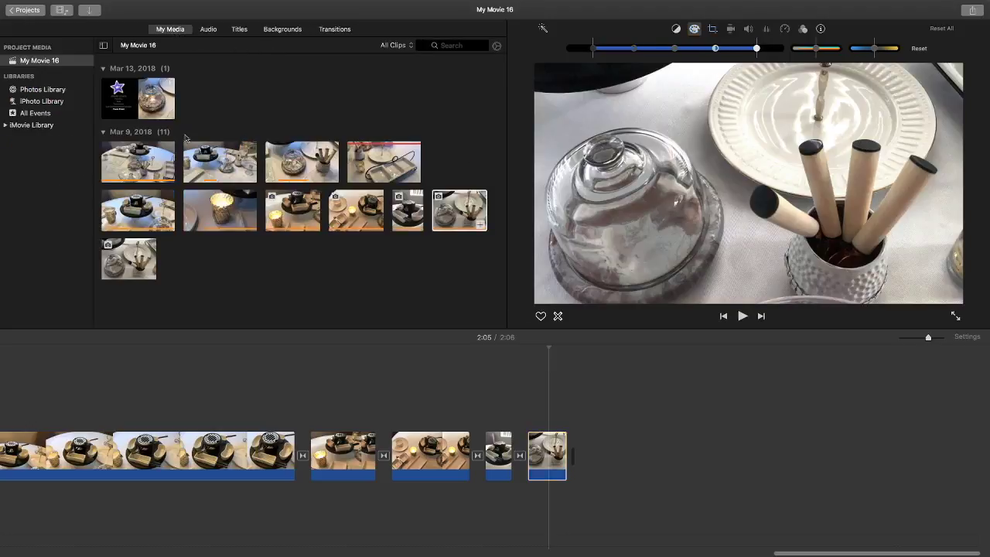
drag(133, 252, 579, 456)
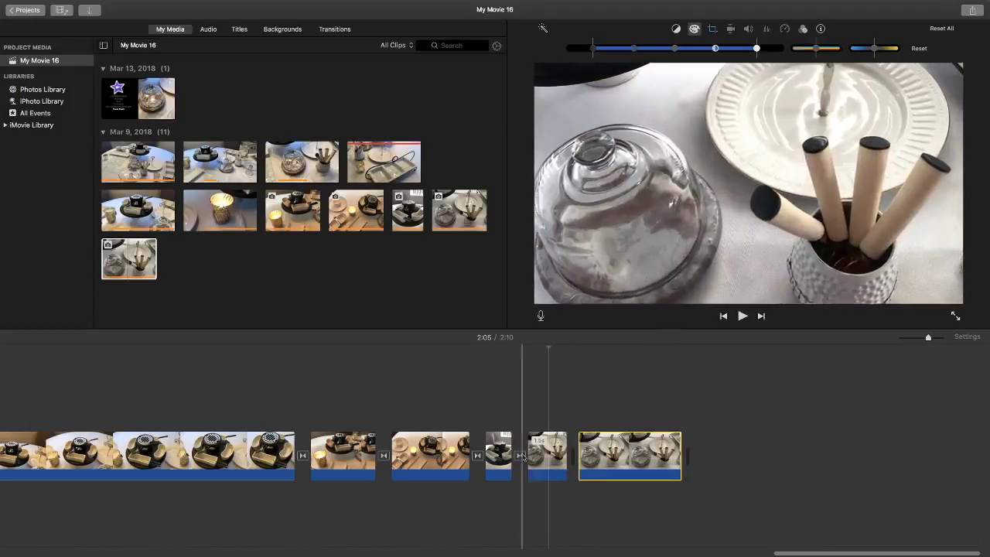
click(503, 457)
key(space)
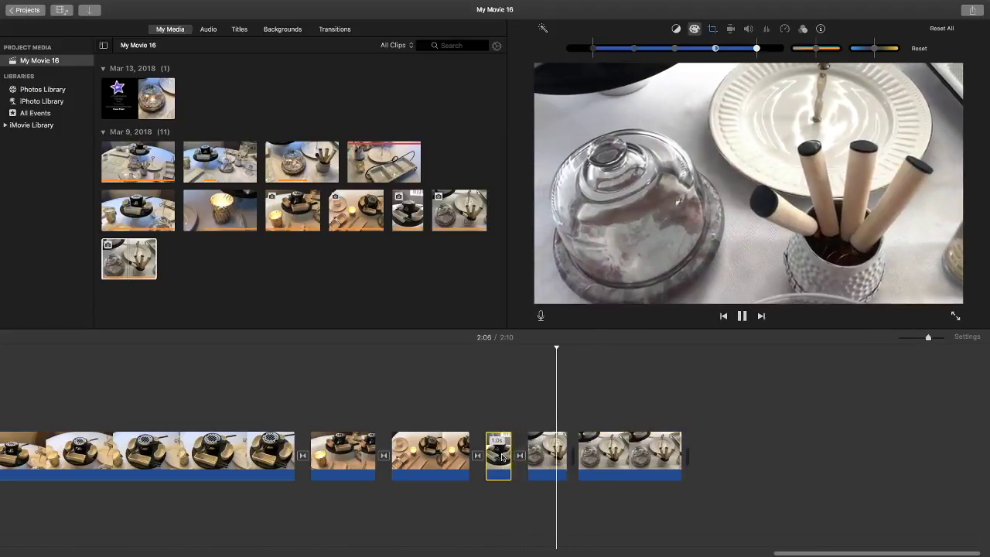
key(space)
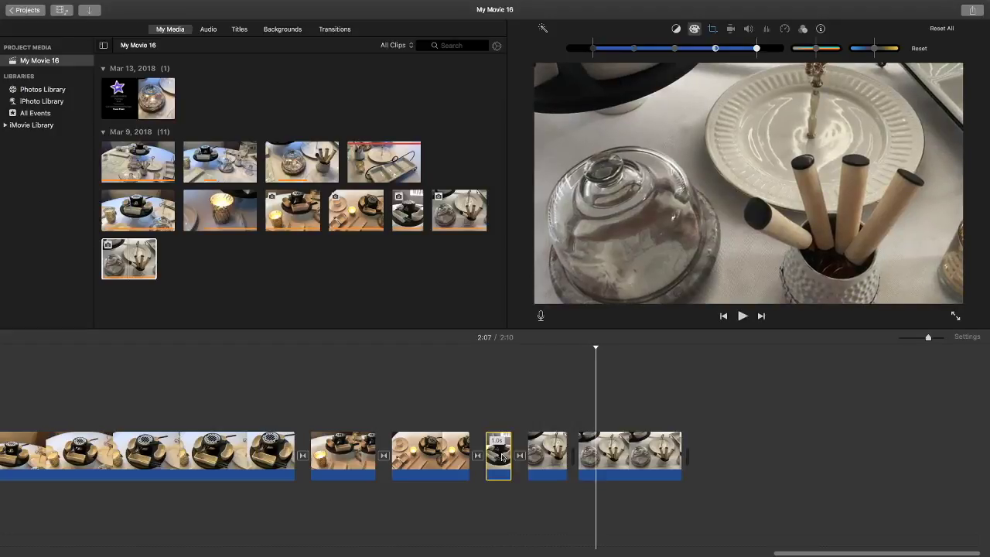
Set the second glass dome photo's Ken Burns start frame tightly on the dome and its end frame on the wooden-handled utensils.
click(712, 29)
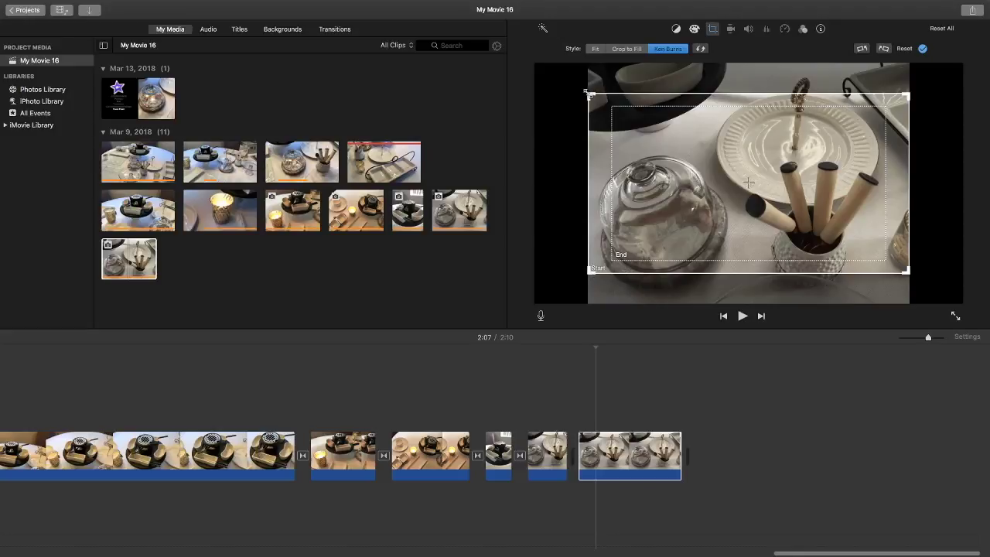
drag(748, 182, 766, 212)
drag(609, 124, 659, 198)
drag(766, 228, 621, 199)
click(747, 126)
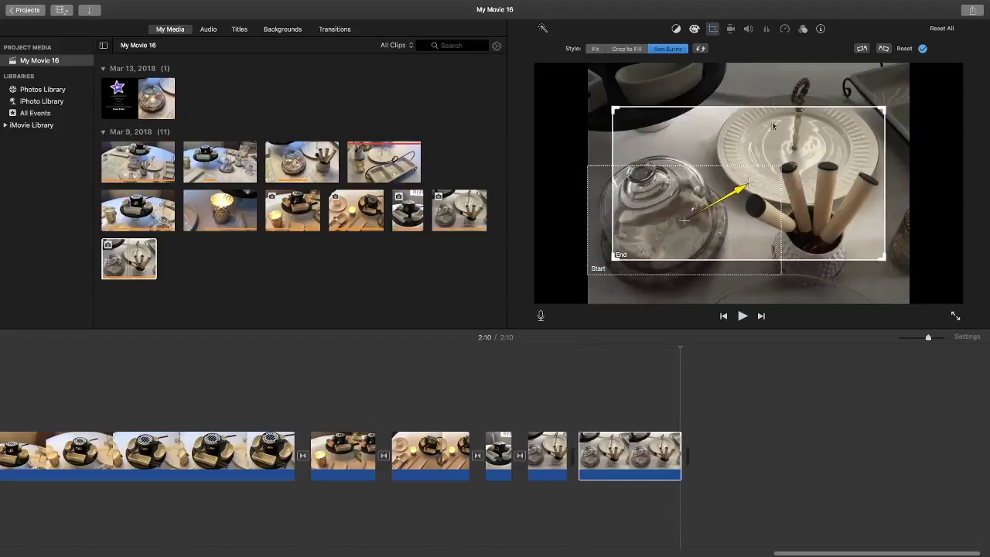
drag(883, 110, 828, 140)
drag(811, 176, 896, 195)
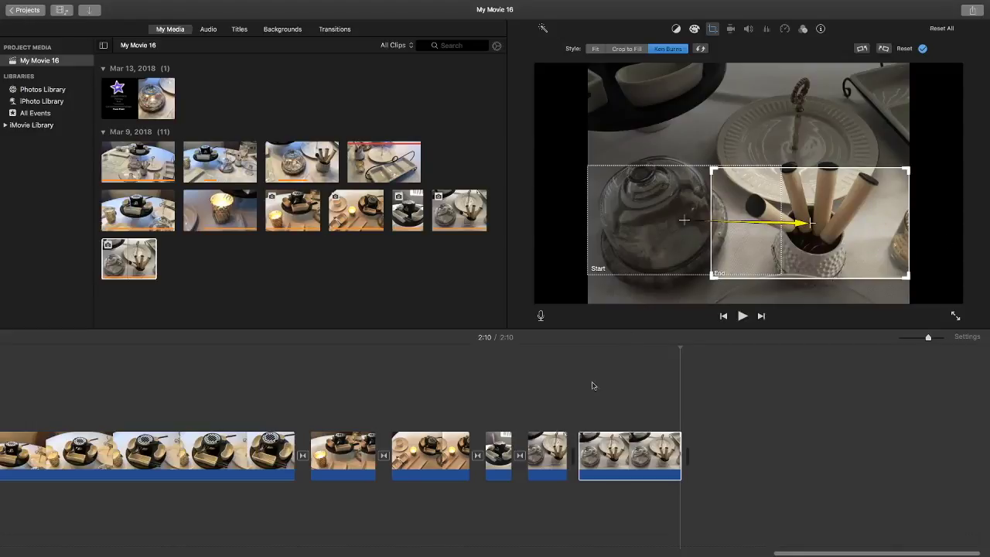
Trim the end of the second glass dome photo and play the ending from the portrait fondue photo.
click(633, 449)
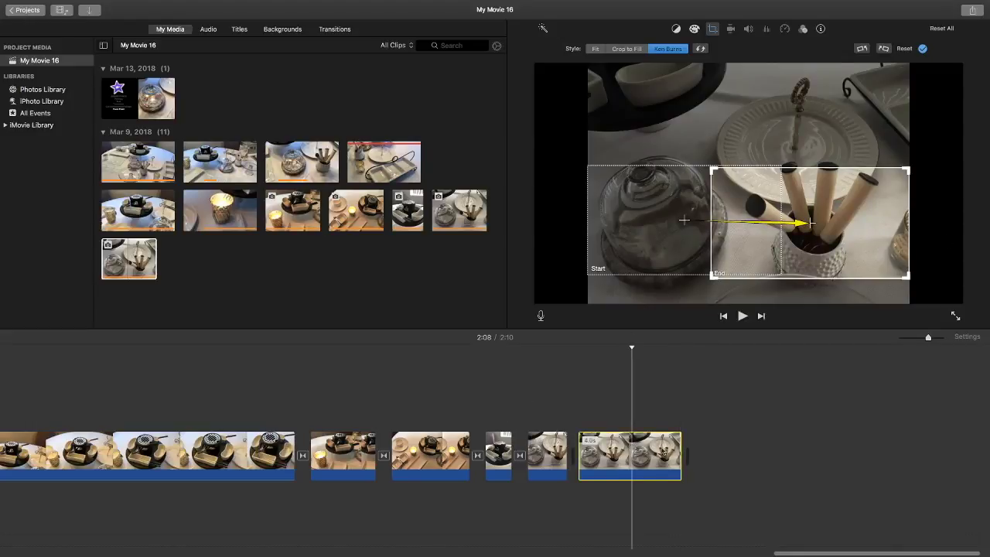
drag(684, 452, 648, 452)
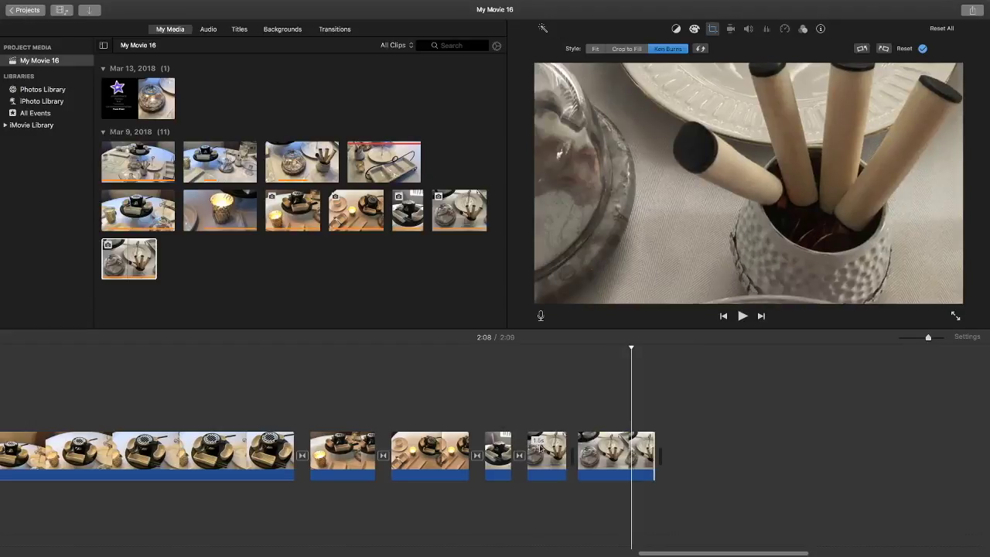
click(493, 442)
key(space)
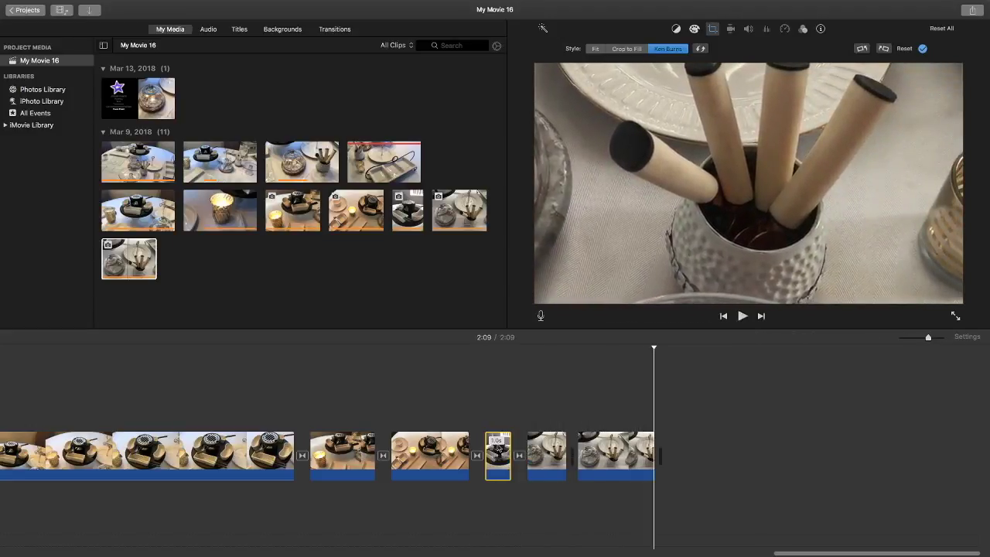
Shorten the second glass dome photo further to 2.0 s and play from the preceding photo.
scroll(640, 460, right, 15)
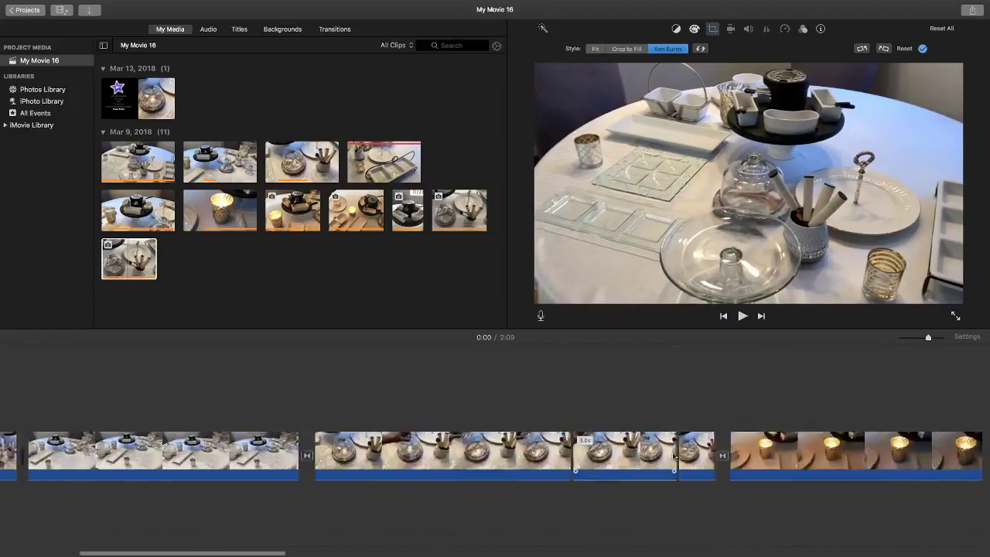
scroll(658, 449, right, 10)
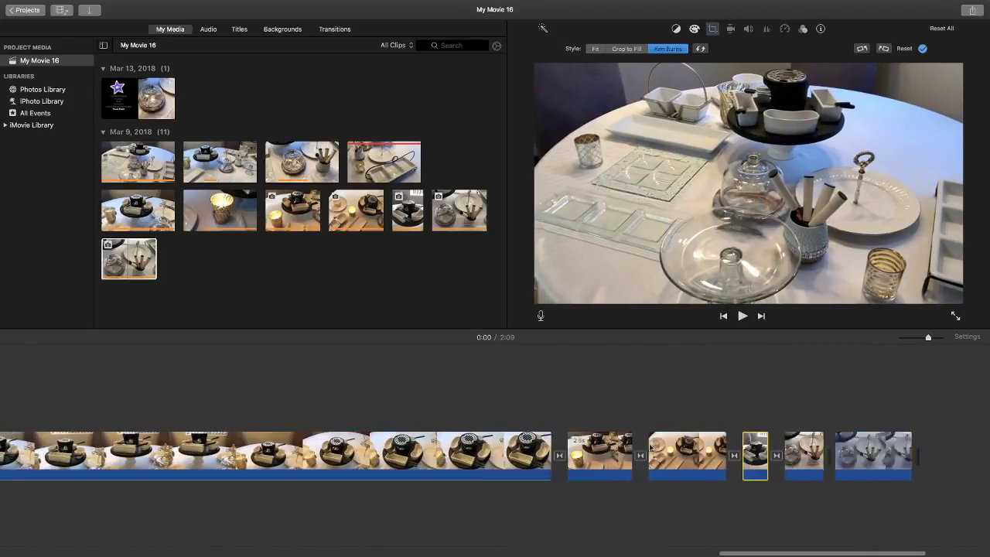
click(664, 456)
drag(715, 454, 697, 454)
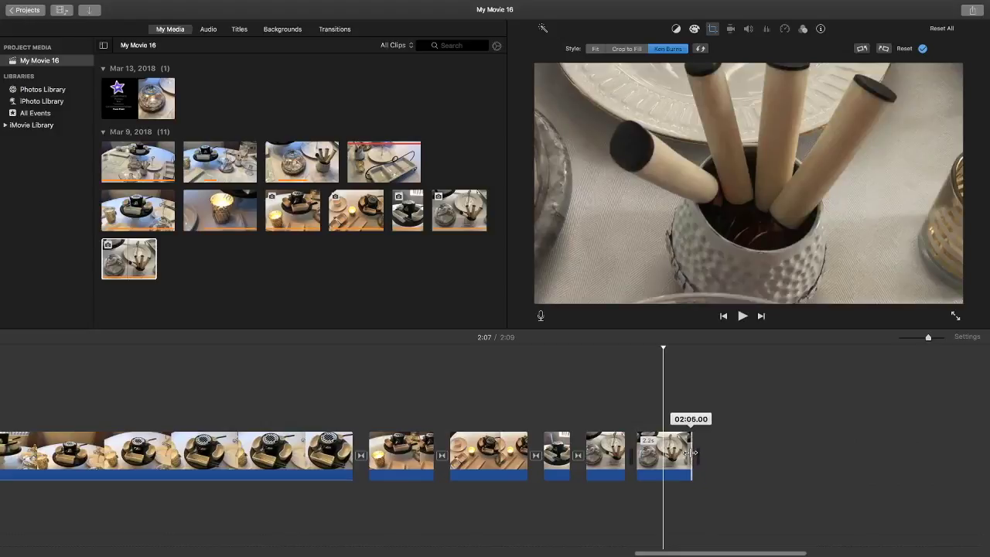
drag(686, 452, 684, 453)
click(599, 456)
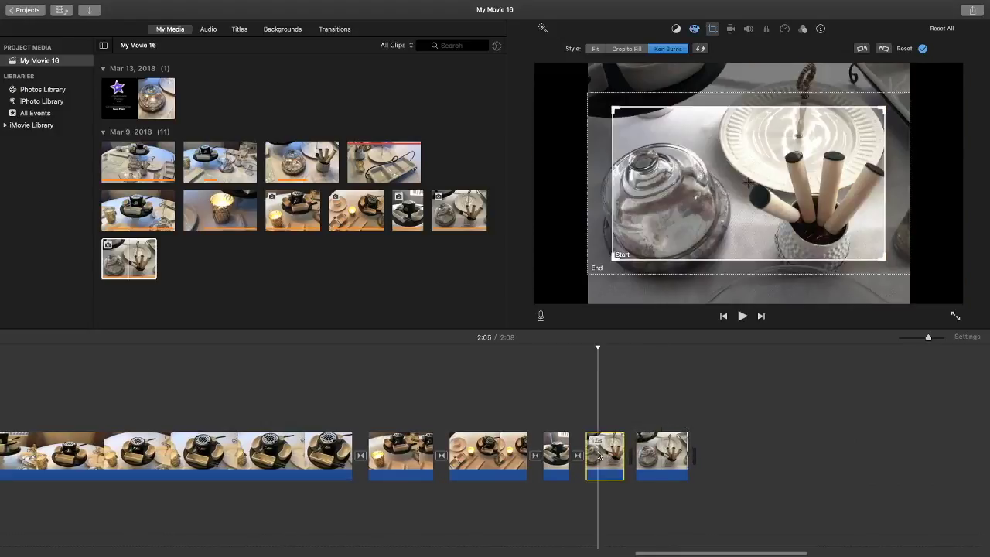
key(space)
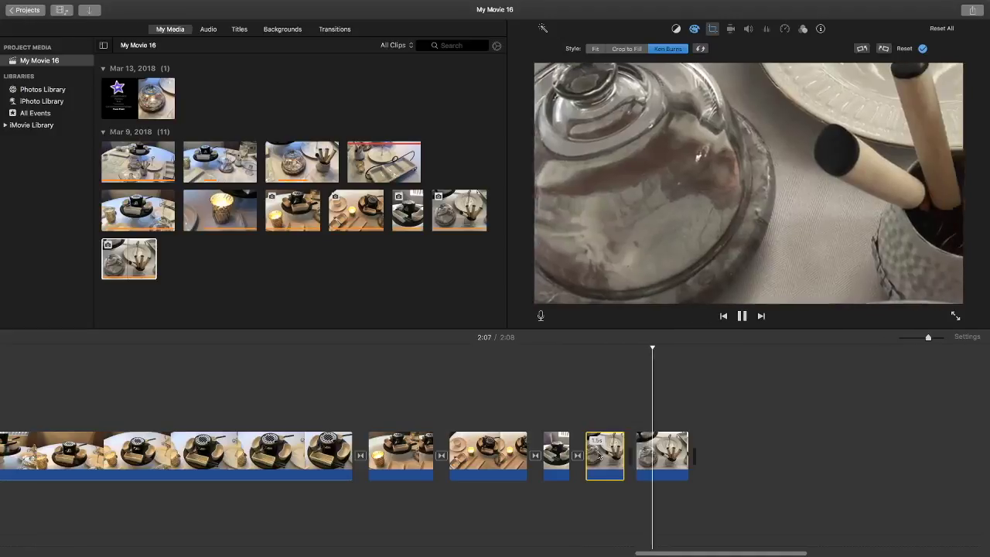
key(space)
Brighten the highlights and slightly cool the color temperature of the second glass dome photo, and replay from the preceding photo.
click(647, 460)
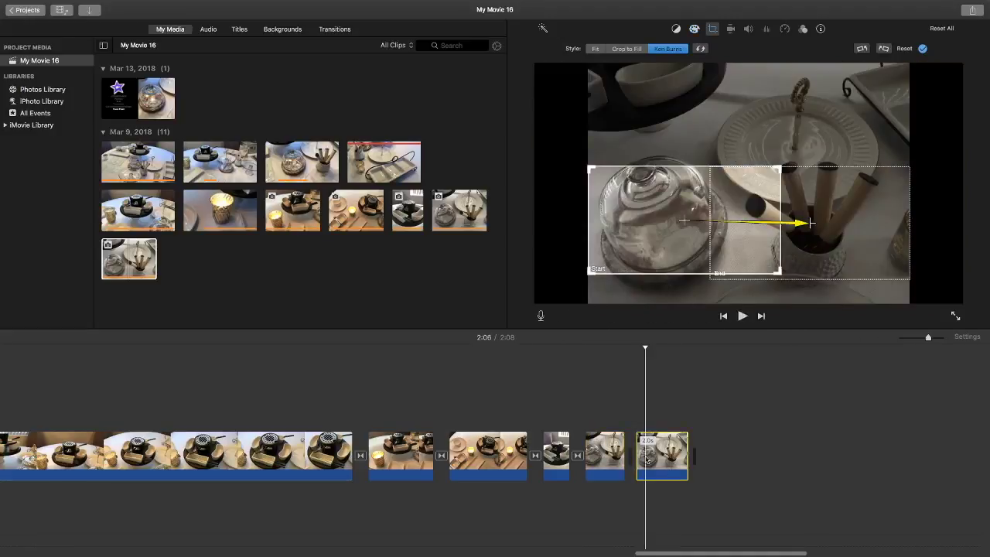
click(694, 30)
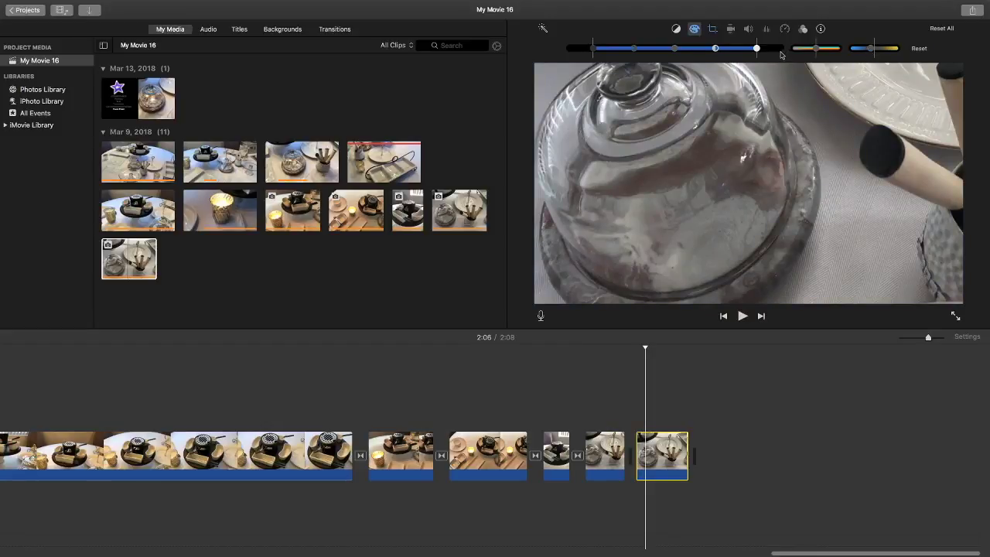
drag(760, 50, 771, 52)
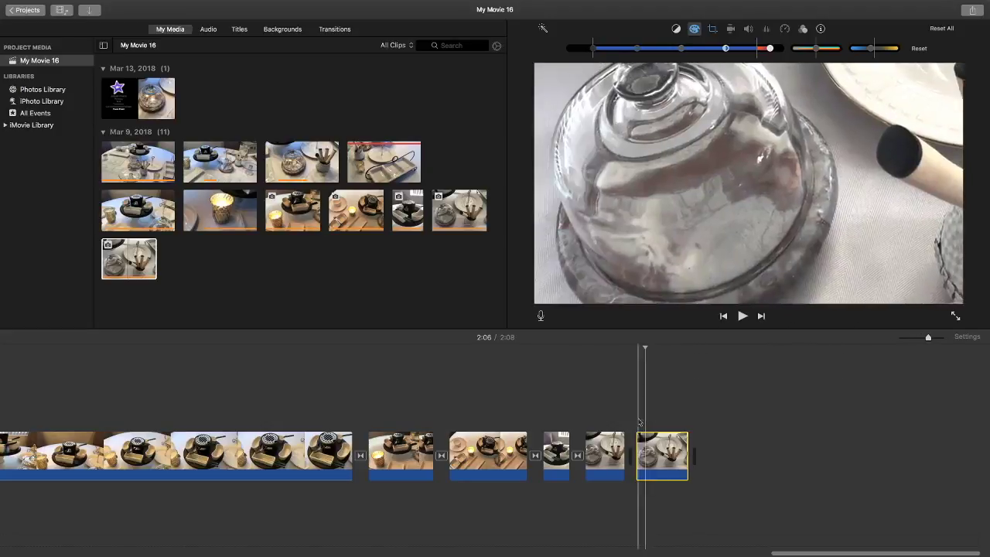
click(600, 447)
key(space)
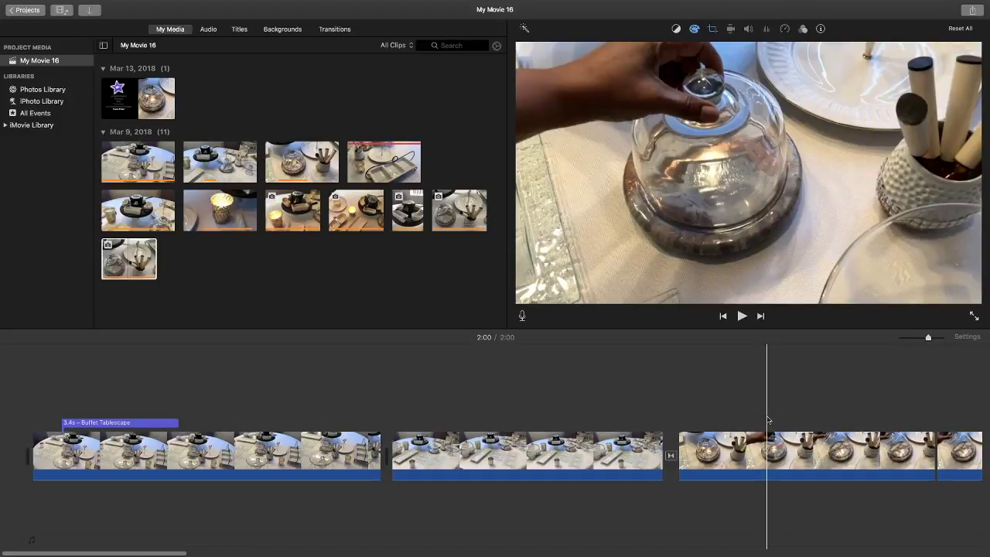
Select a middle section of the song Vulcano from the Youtube videos playlist as background music.
scroll(754, 441, right, 10)
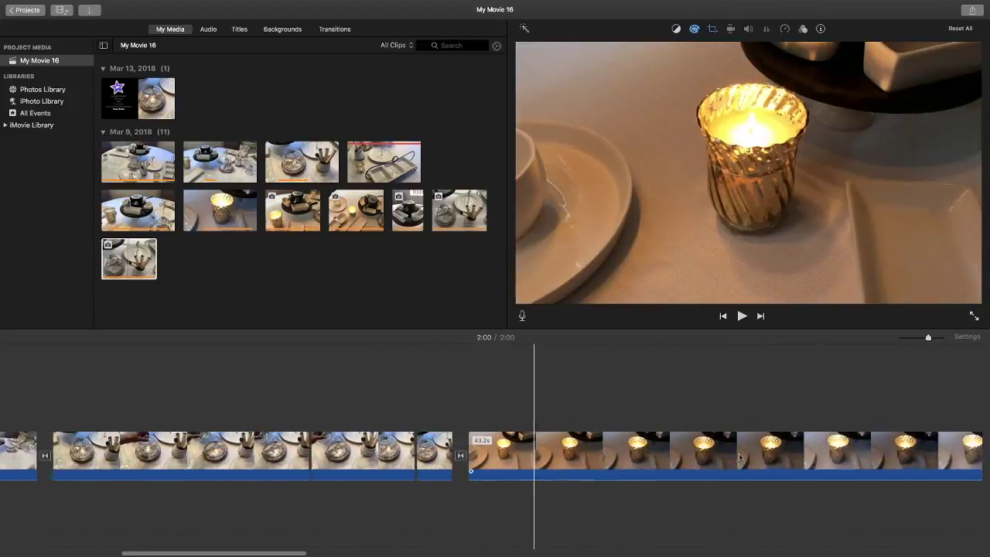
scroll(740, 458, right, 15)
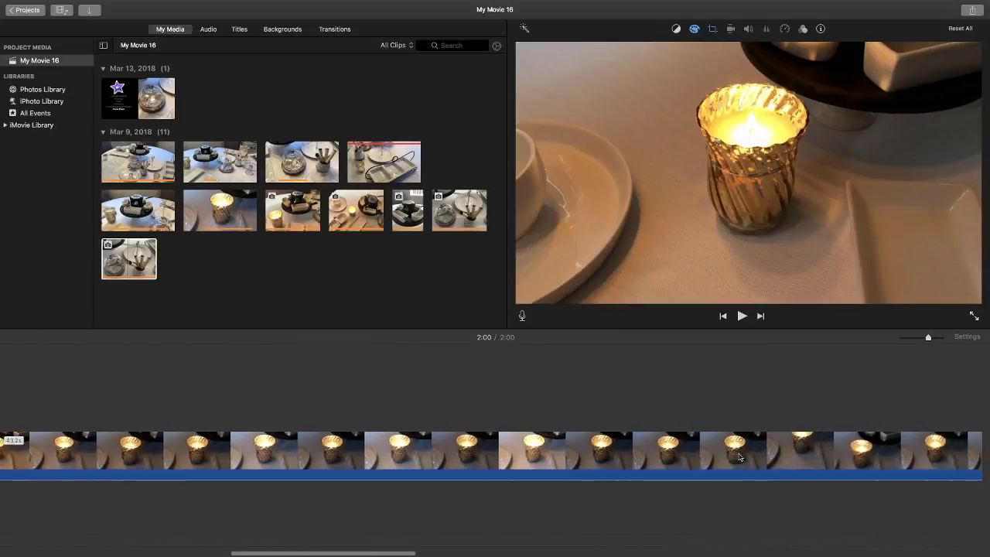
scroll(740, 458, right, 15)
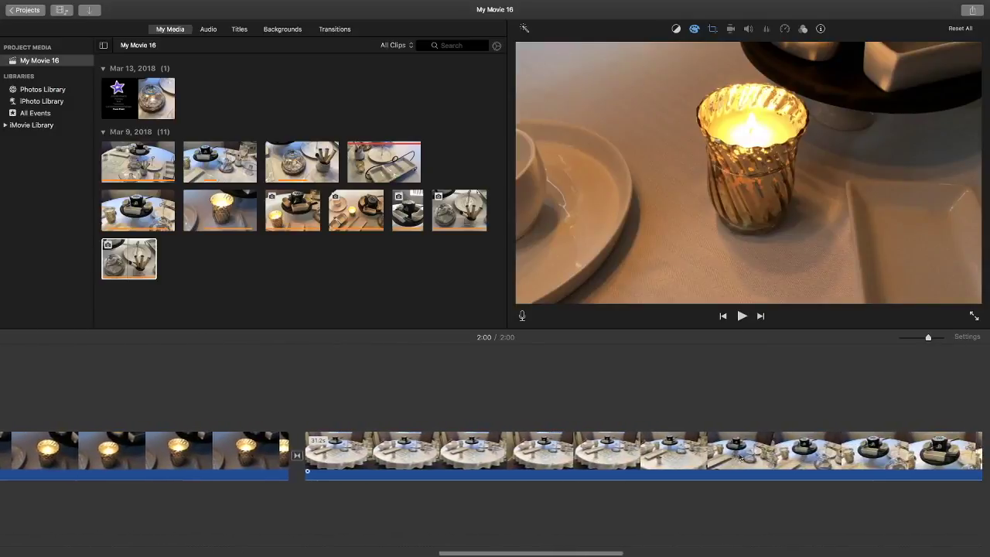
scroll(741, 458, right, 12)
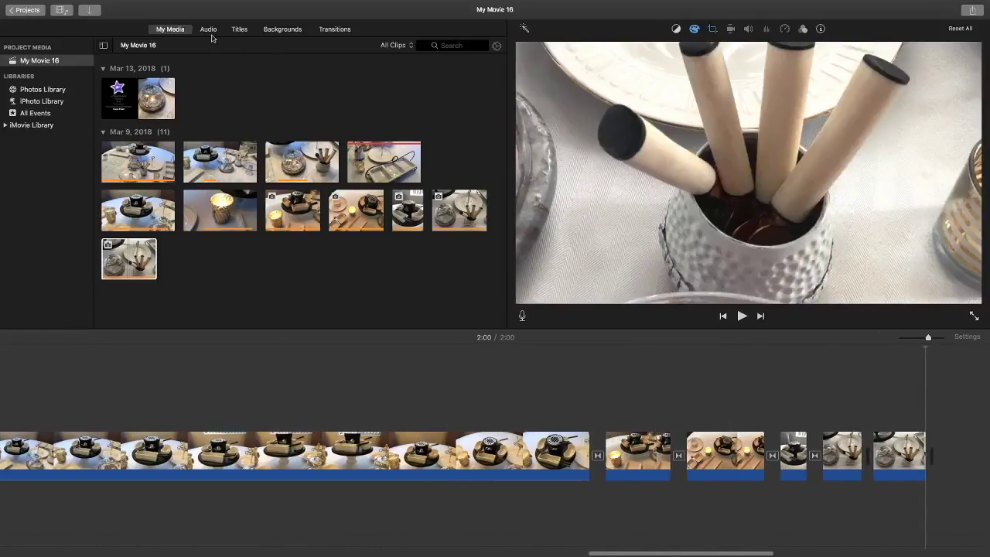
click(209, 29)
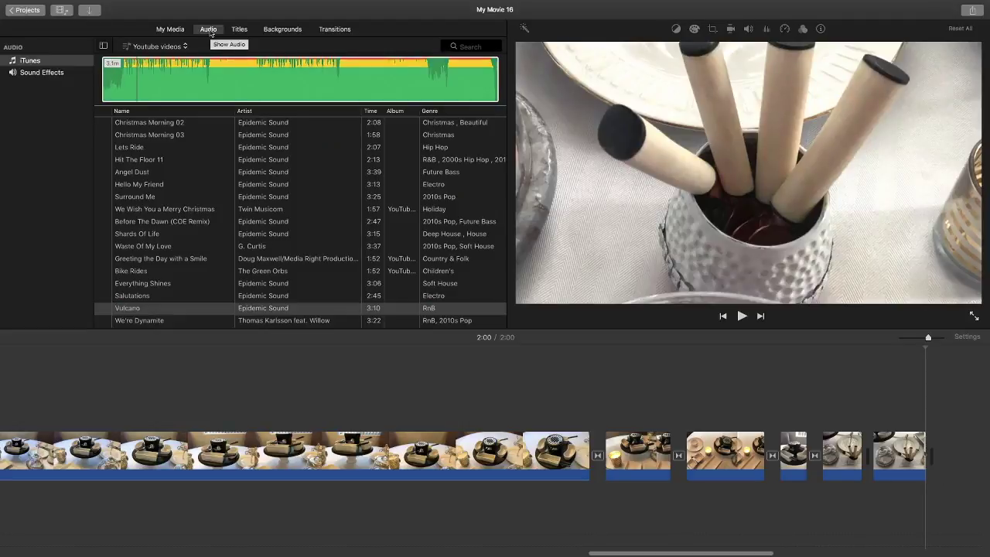
click(104, 310)
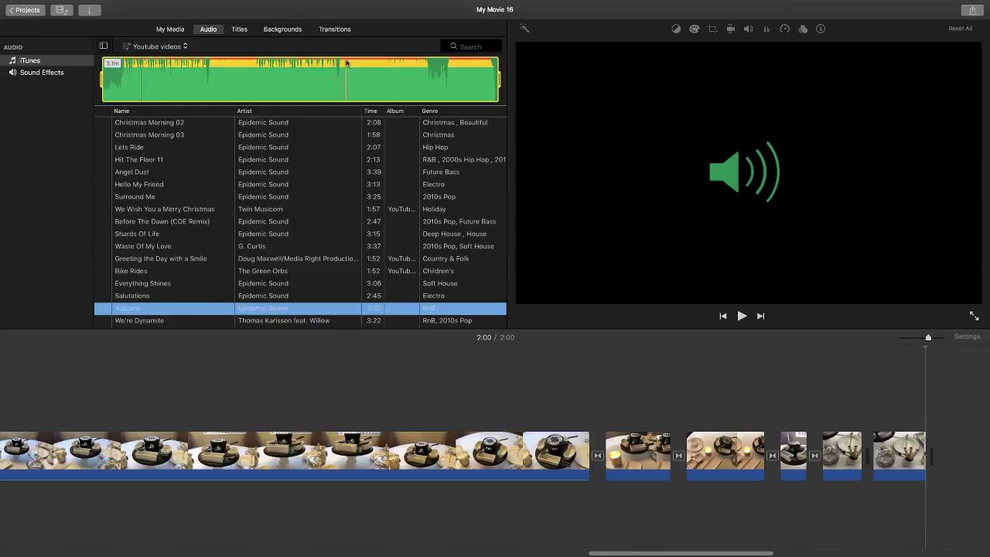
click(353, 389)
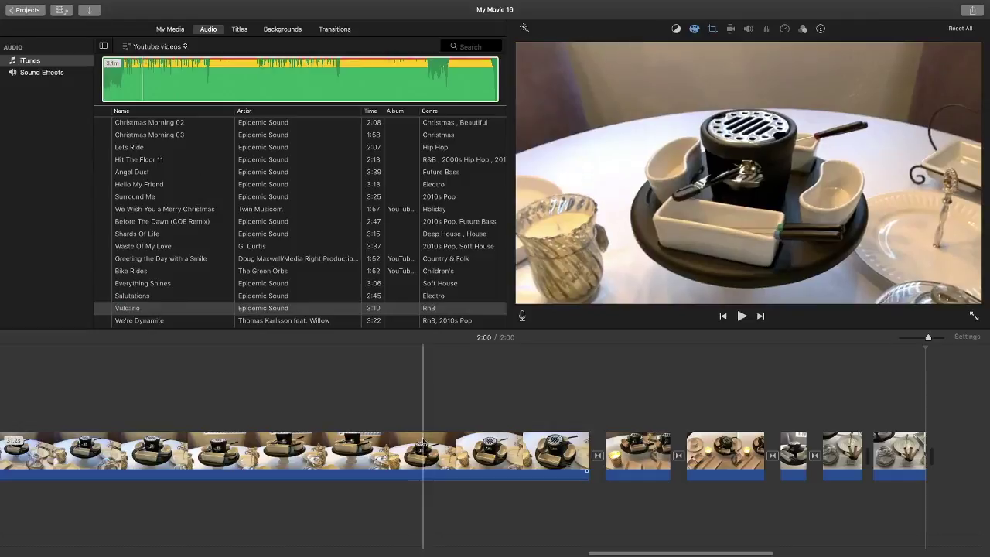
click(102, 82)
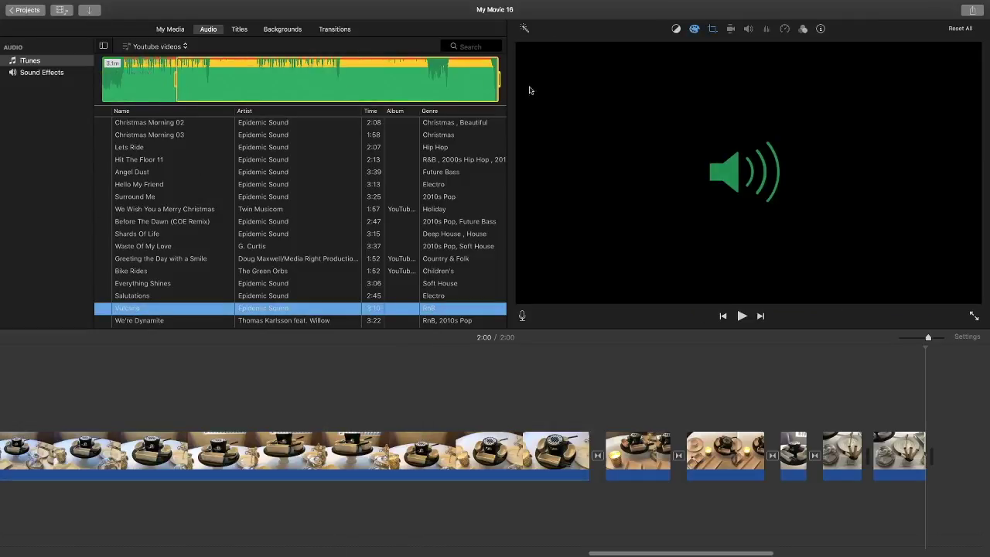
drag(490, 80, 282, 70)
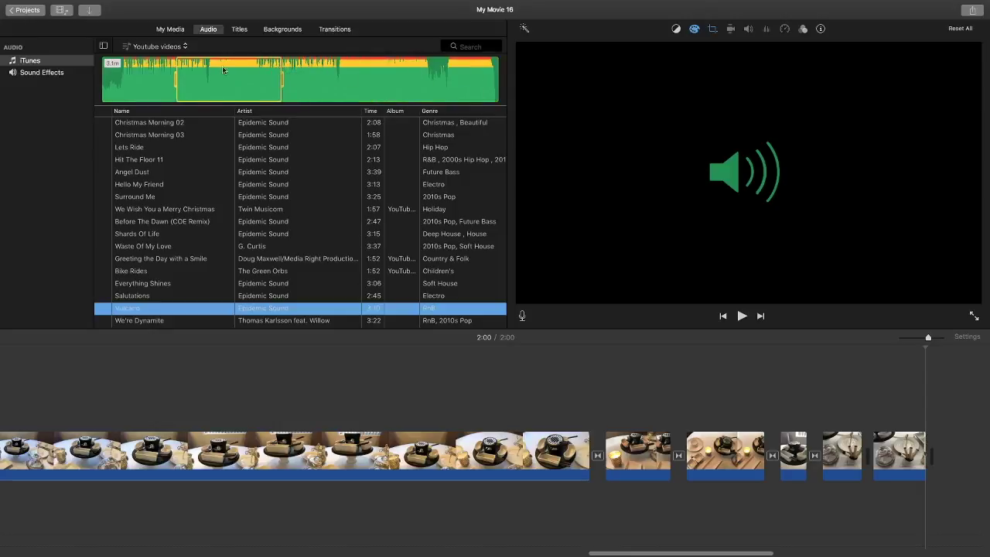
Place the Vulcano section under the movie from the first still photo, and trim its end to 13.8 s, just past the last photo.
drag(696, 512, 596, 507)
scroll(593, 503, right, 10)
drag(525, 511, 282, 512)
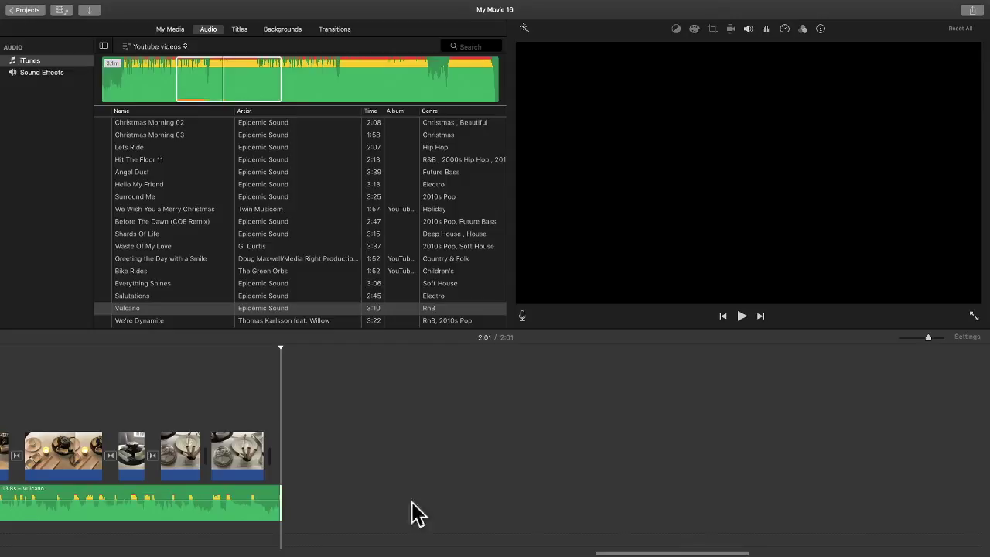
Lower the volume of the Vulcano music clip and play from the end of the video clip just before the music starts.
scroll(445, 496, left, 2)
scroll(446, 496, left, 5)
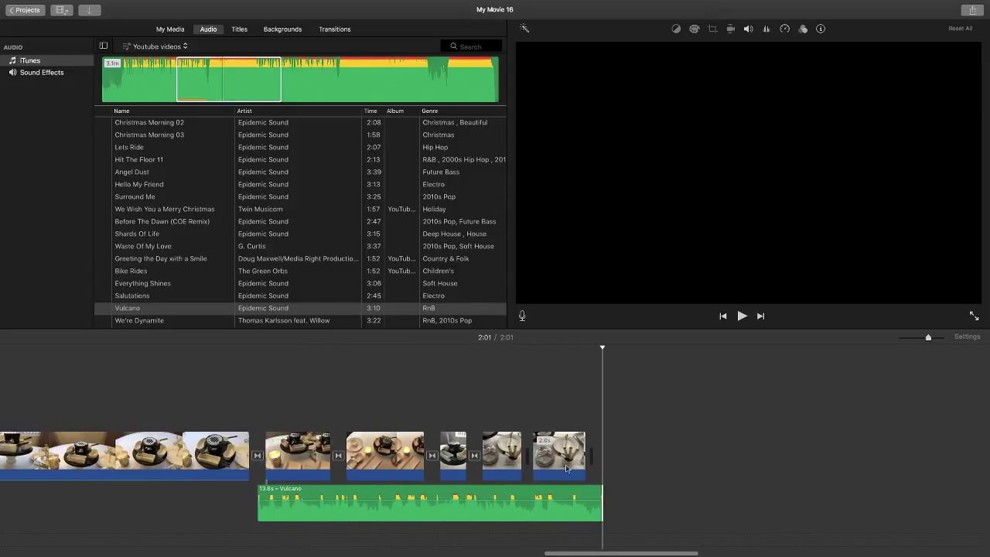
click(431, 504)
drag(430, 503, 430, 509)
click(223, 488)
key(space)
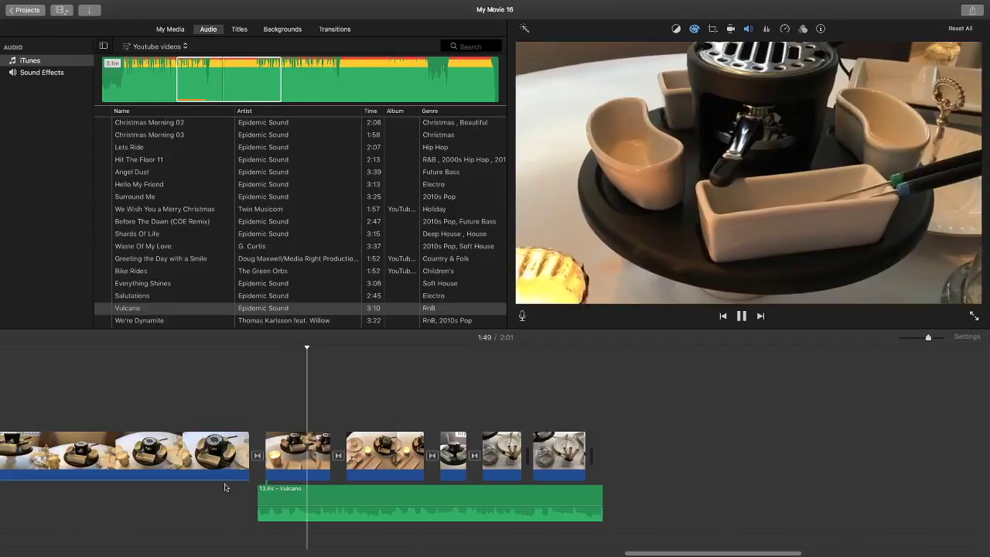
key(space)
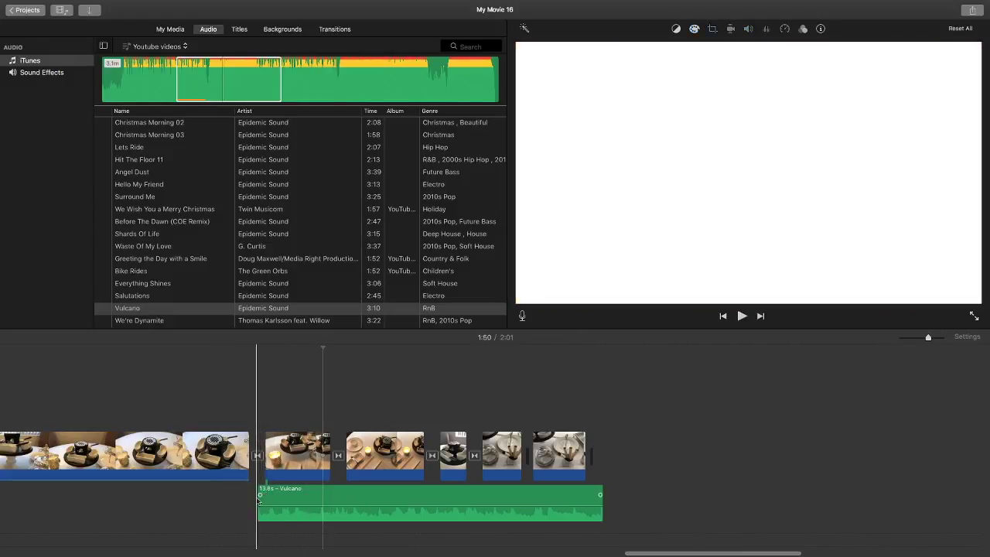
Add a short fade-in at the start of the Vulcano music clip and play its beginning.
click(260, 498)
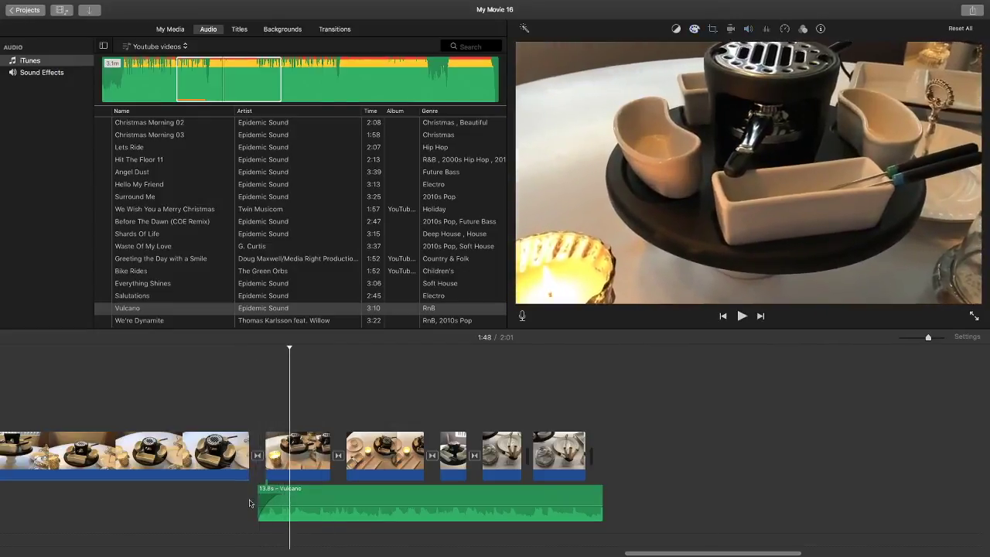
key(space)
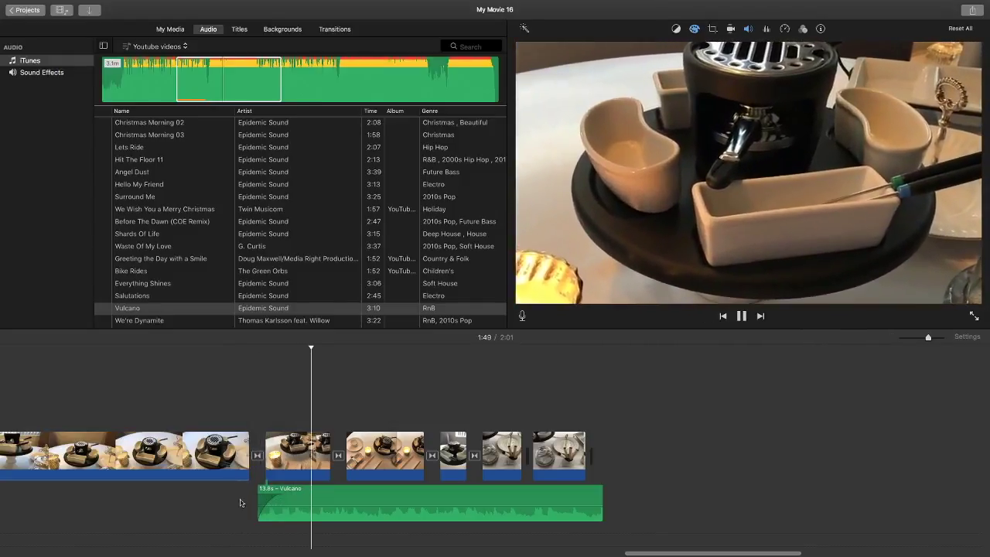
key(space)
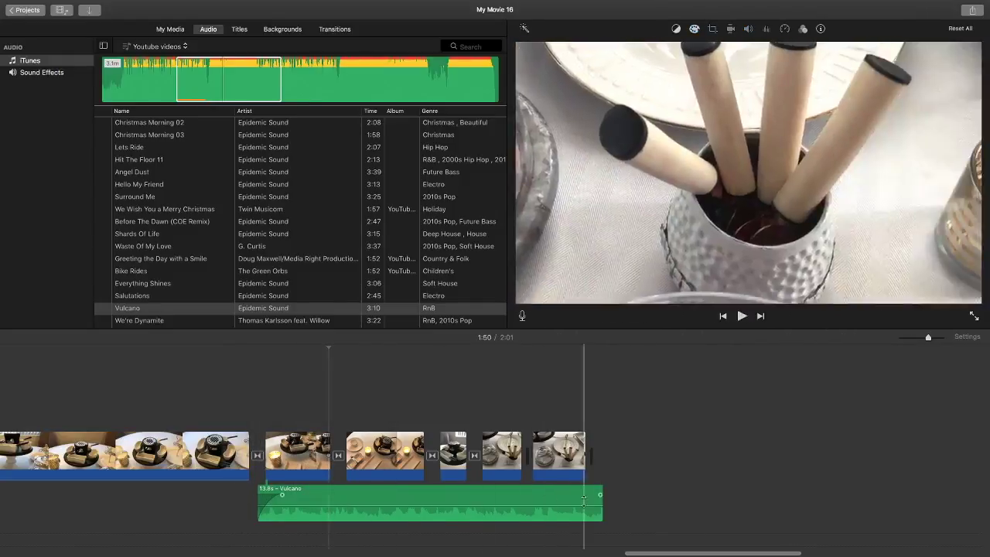
Add a fade-out to the Vulcano clip, trim its end to 13.5 s at the last photo's end, and play the photo section.
mouse_move(599, 497)
mouse_down()
mouse_move(558, 497)
mouse_move(597, 499)
mouse_move(588, 500)
mouse_up()
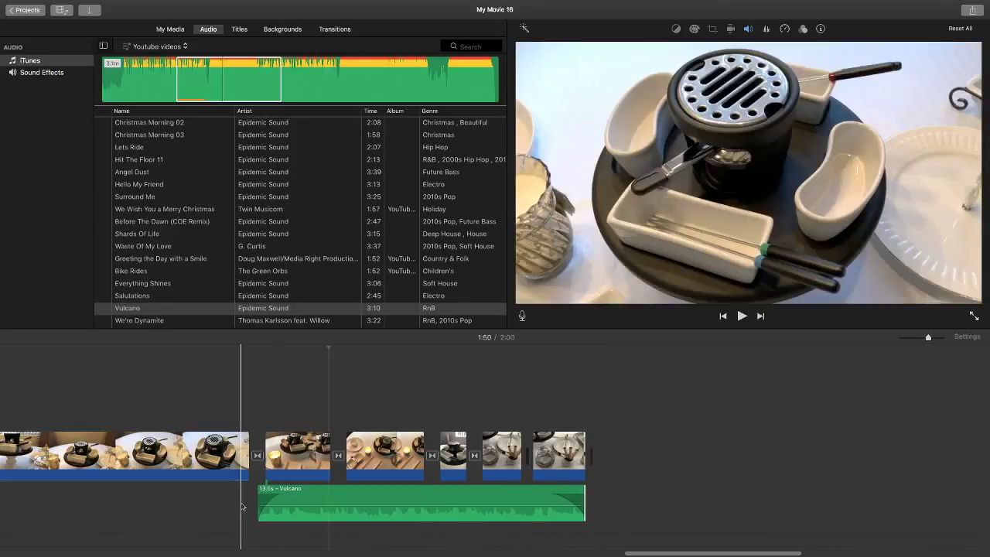
key(space)
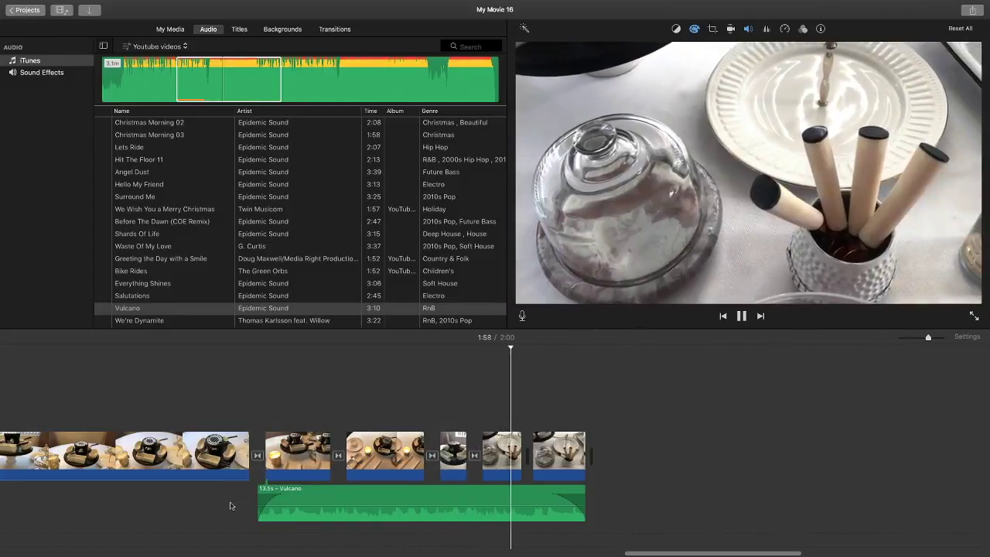
click(230, 506)
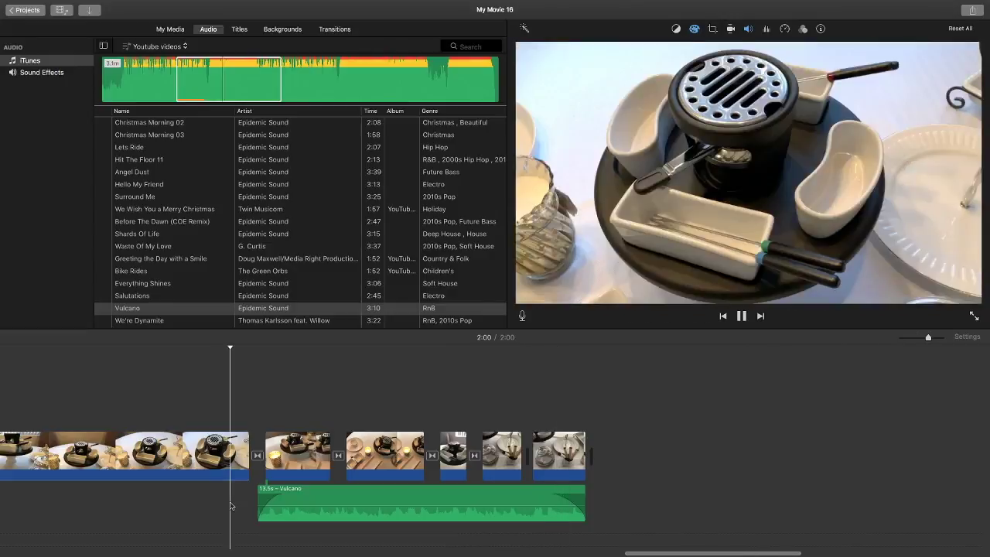
Lengthen the second still photo, extend the Vulcano clip to 14.5 s to match the last photo's end, and replay the section.
click(389, 456)
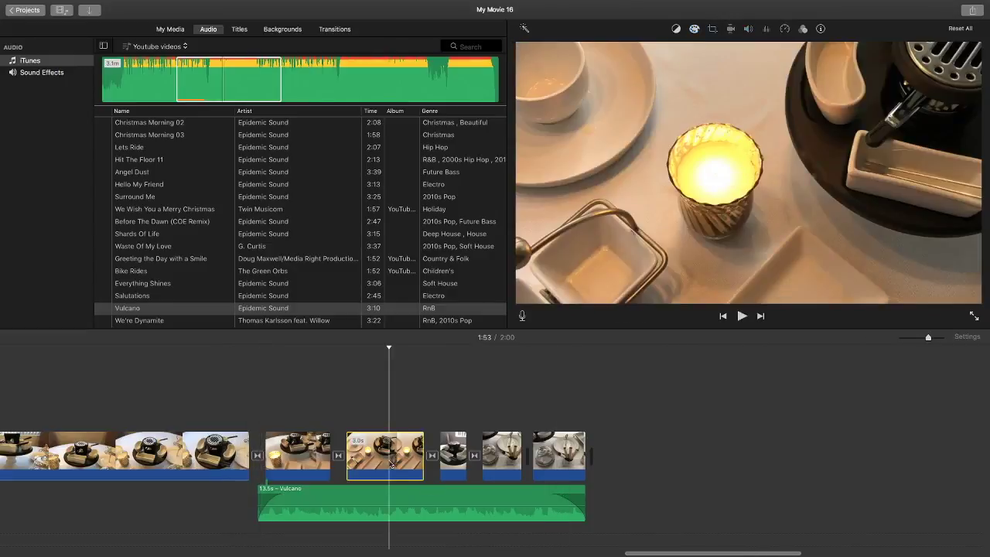
drag(425, 469, 451, 470)
mouse_move(585, 497)
mouse_down()
mouse_move(610, 497)
mouse_move(598, 496)
mouse_up()
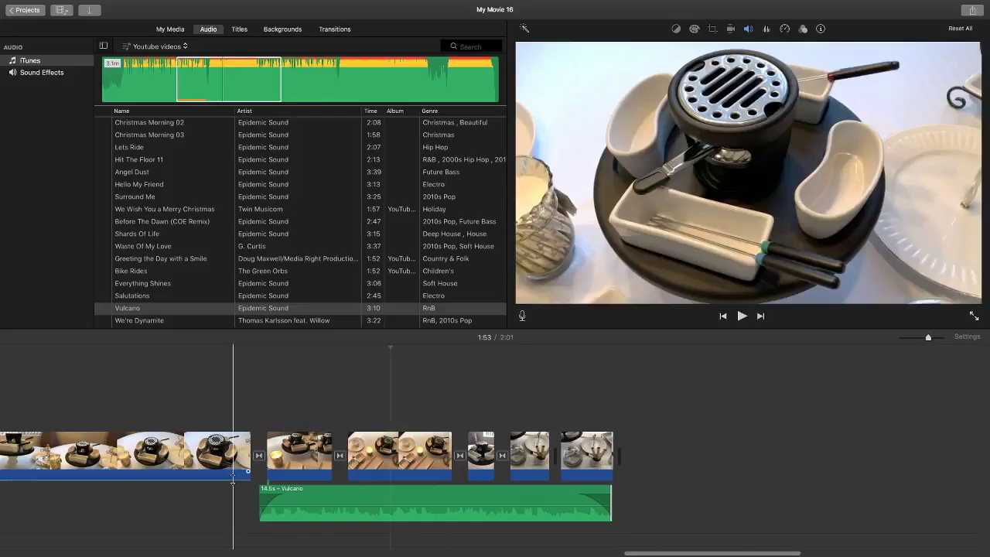
key(space)
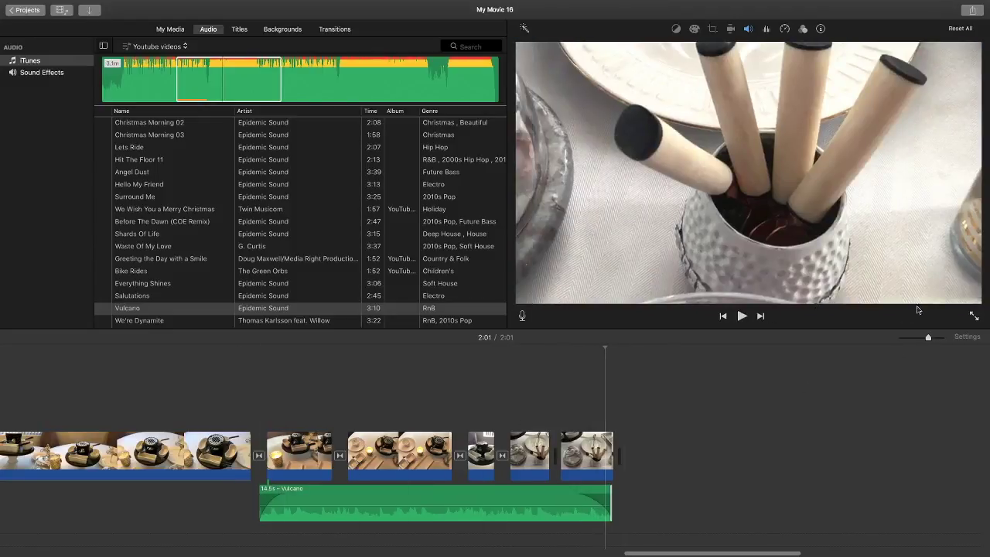
Play the whole movie in full screen from the beginning.
click(974, 319)
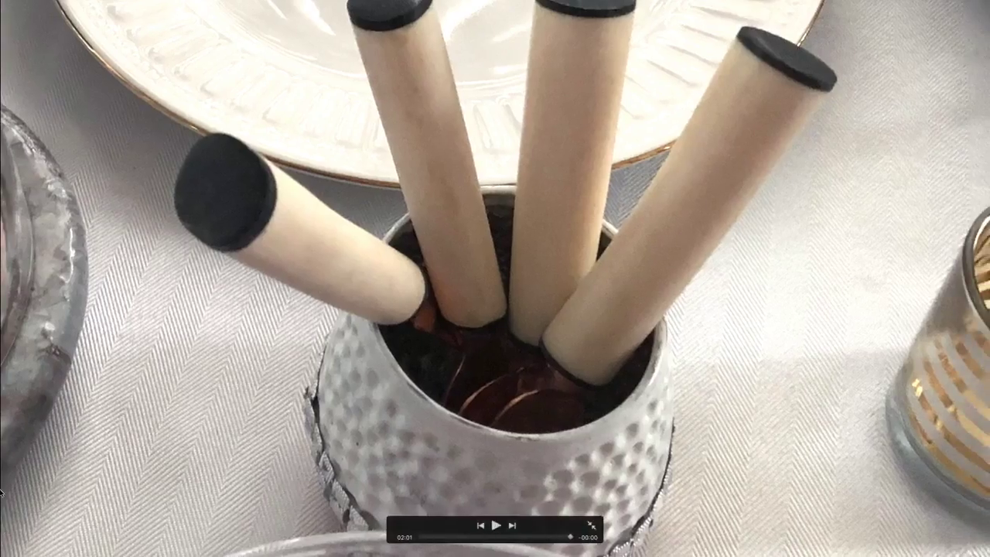
drag(571, 540, 415, 545)
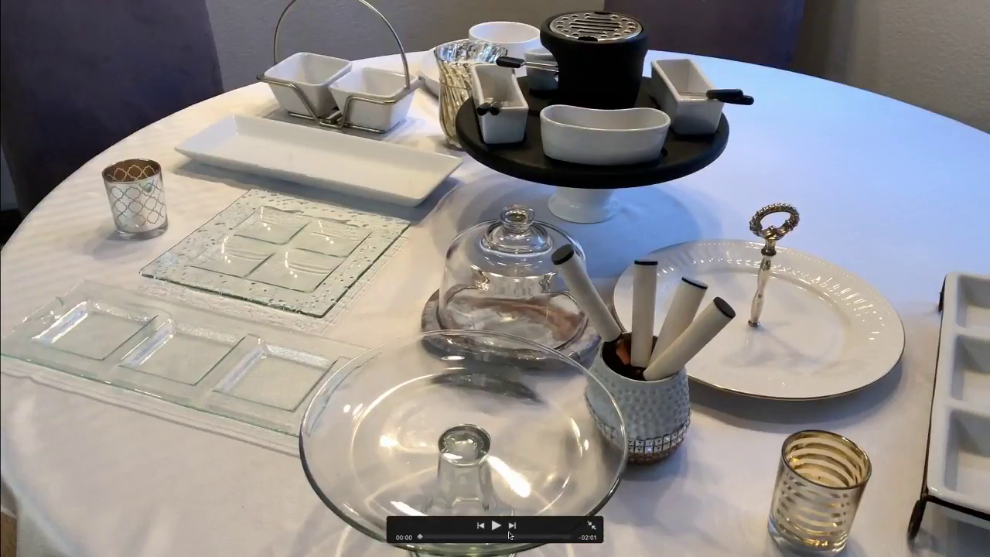
key(space)
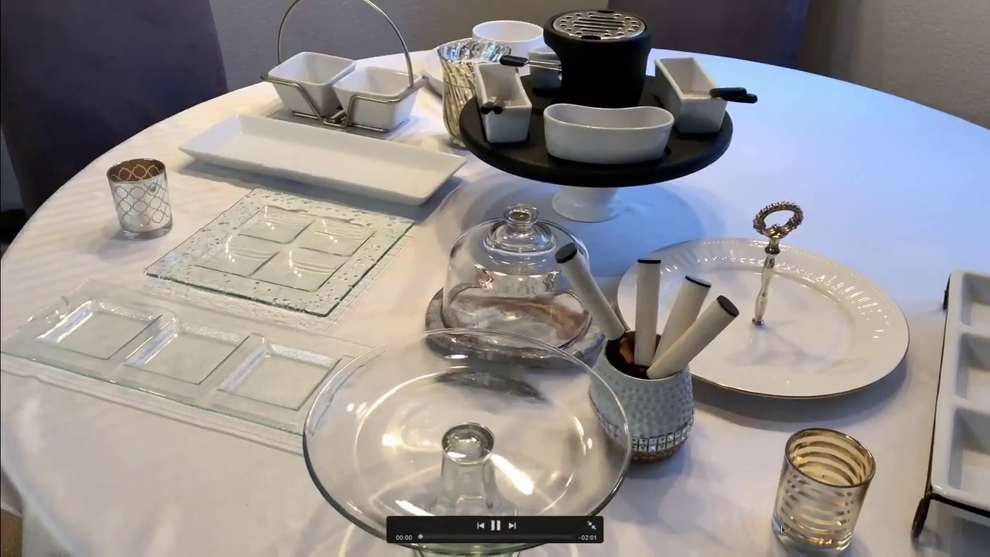